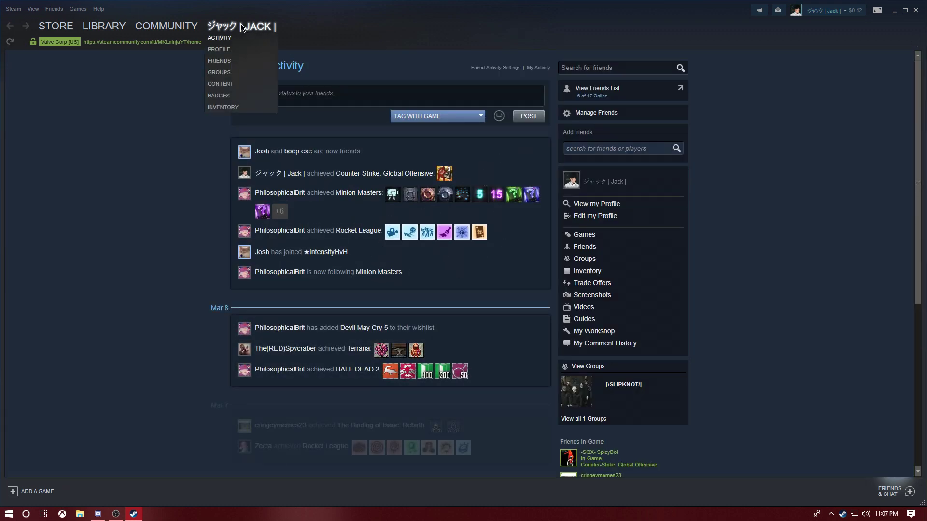
# Show the list of tools in the Steam library
pyautogui.moveTo(114, 31)
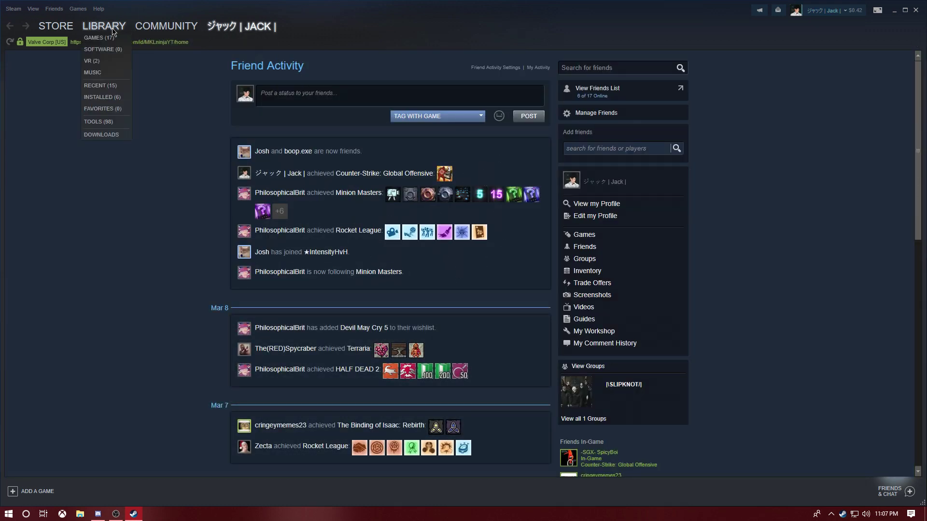
pyautogui.click(108, 37)
pyautogui.moveTo(93, 32)
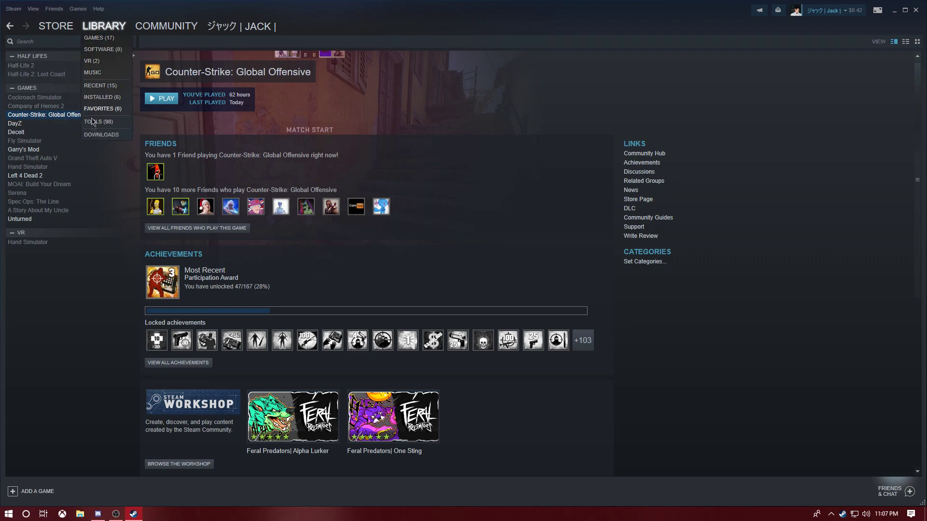
pyautogui.click(96, 123)
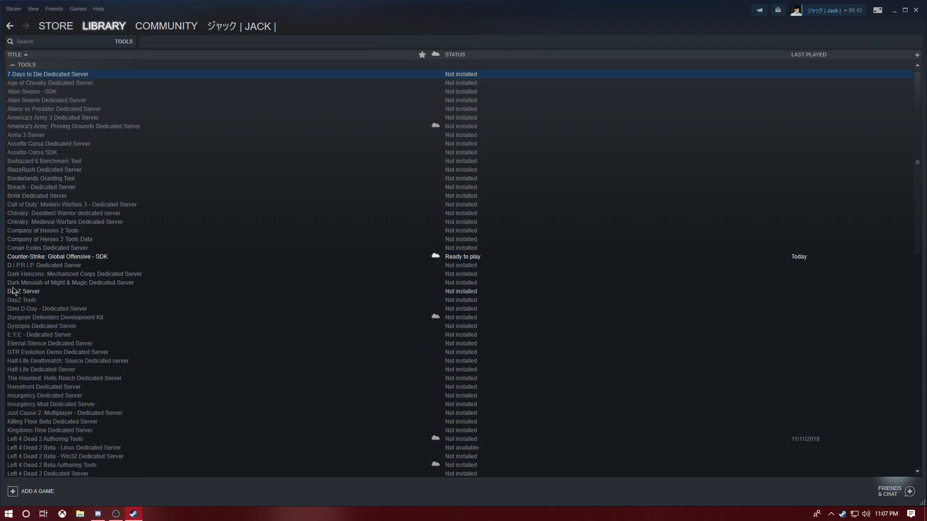
# Launch Counter-Strike: Global Offensive - SDK from the tools list
pyautogui.click(95, 258)
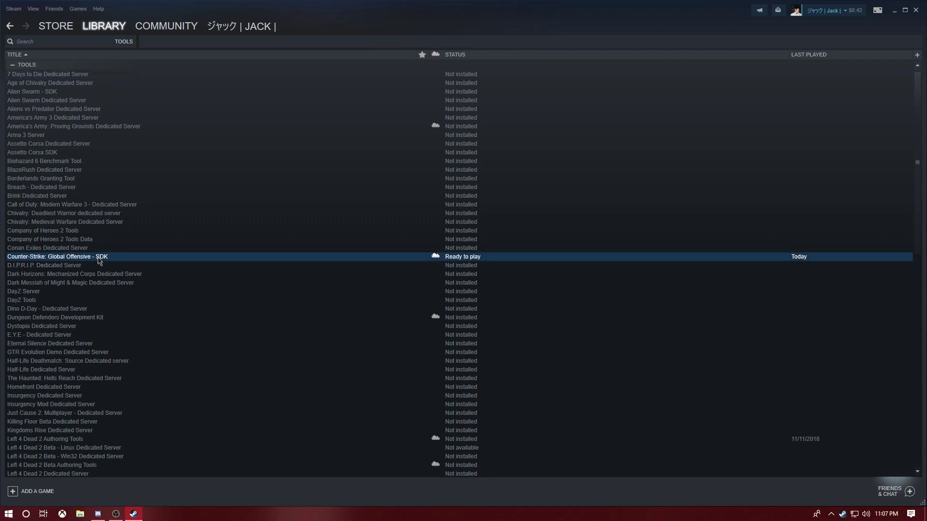
pyautogui.rightClick(72, 260)
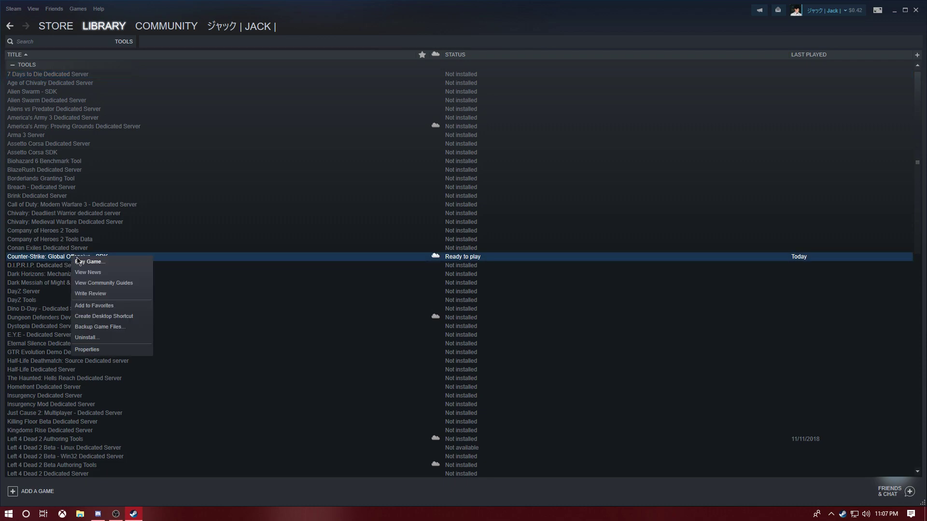
pyautogui.click(37, 258)
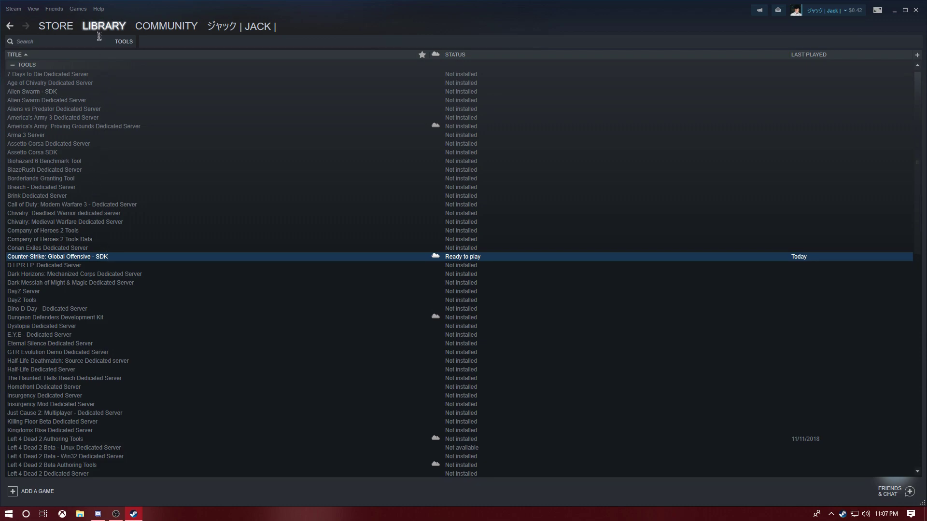
pyautogui.moveTo(103, 29)
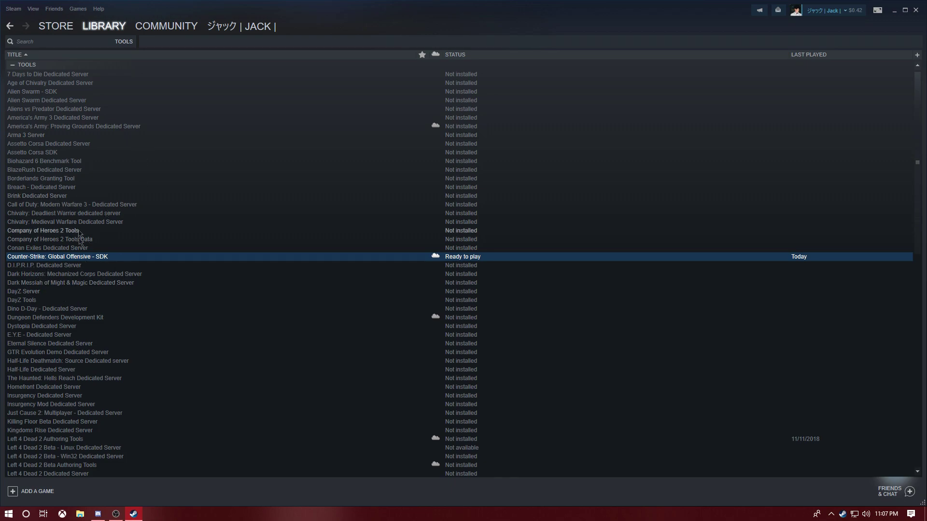
pyautogui.rightClick(57, 259)
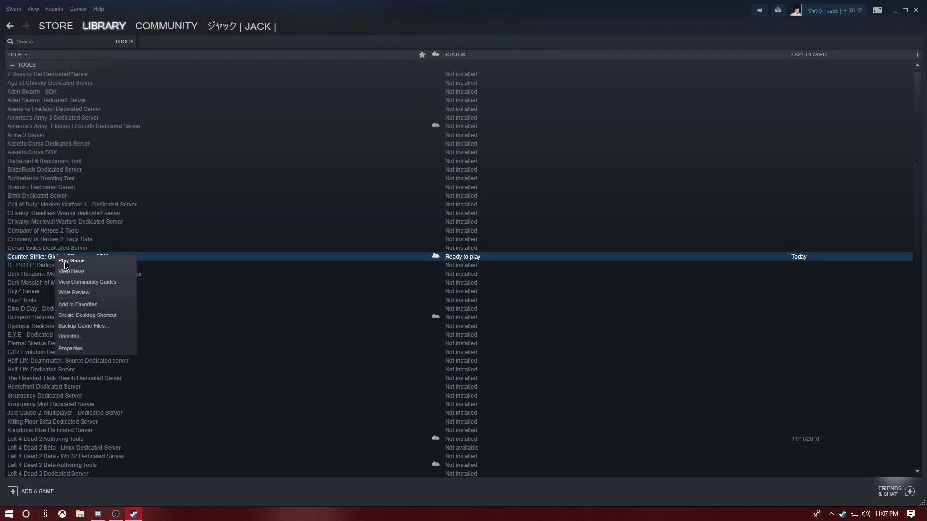
pyautogui.click(66, 263)
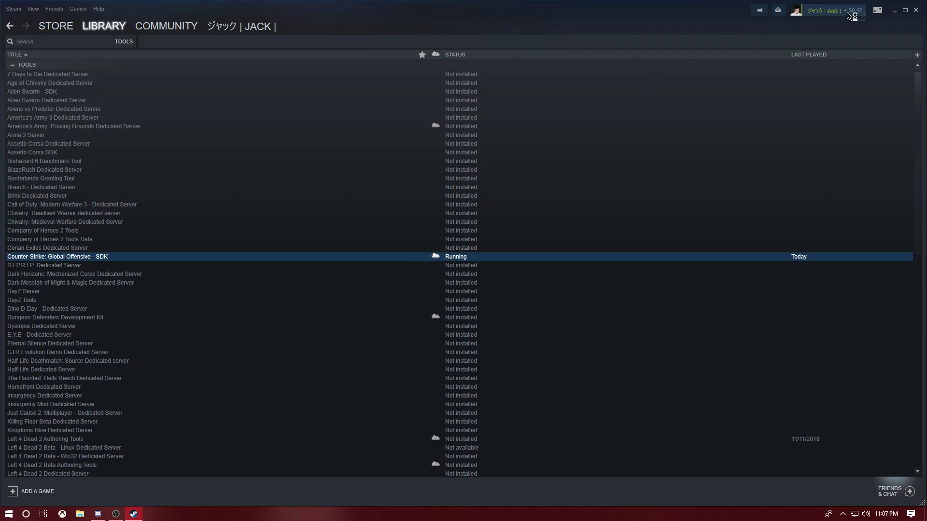
# Minimize the Steam window and start Hammer World Editor from the SDK launcher
pyautogui.click(895, 11)
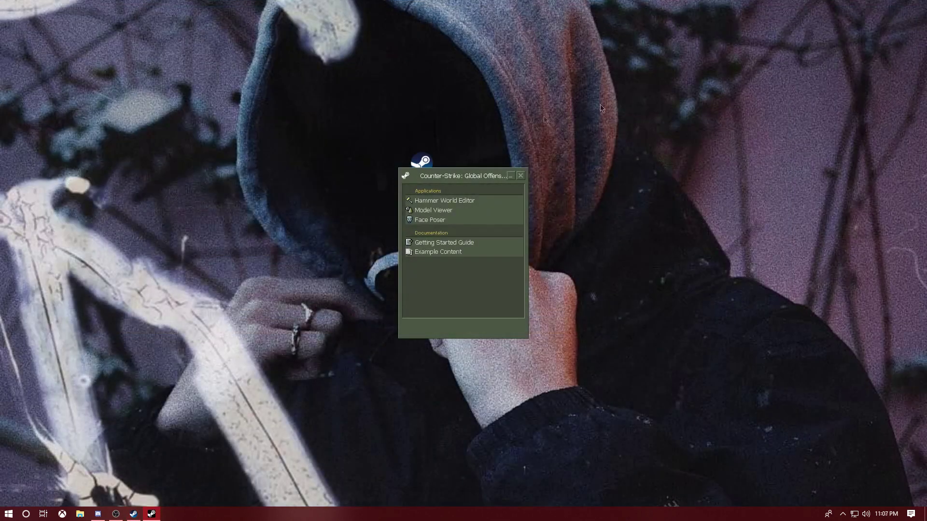
pyautogui.moveTo(457, 176); pyautogui.dragTo(517, 135)
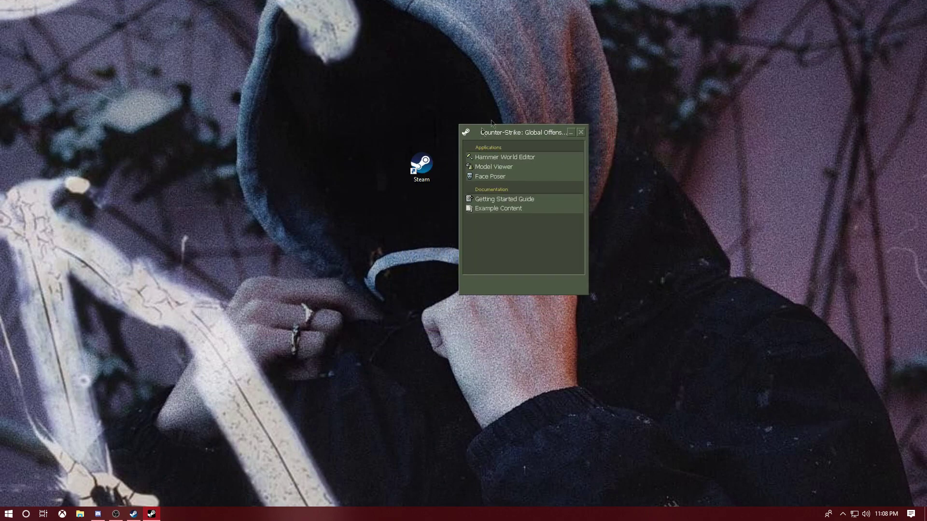
pyautogui.click(499, 159)
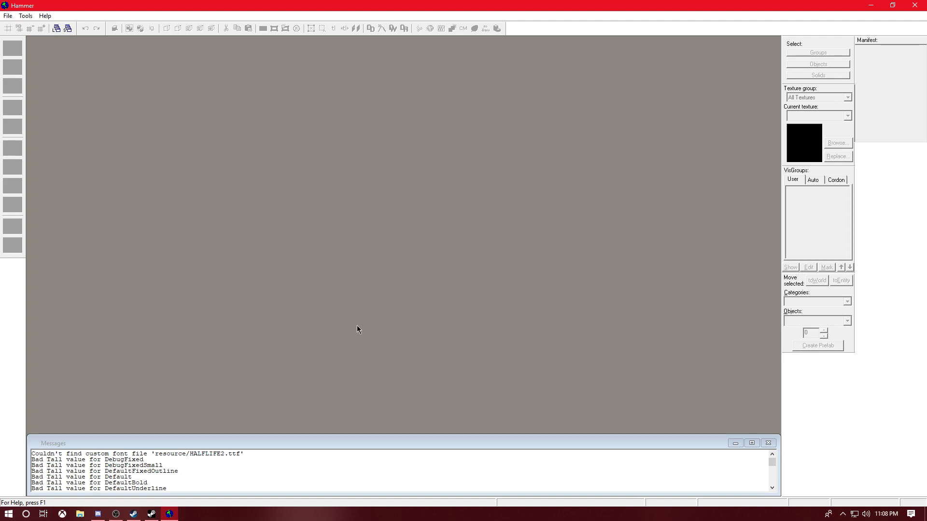
# Create a new map and set the camera viewport to 3D Textured
pyautogui.moveTo(170, 514)
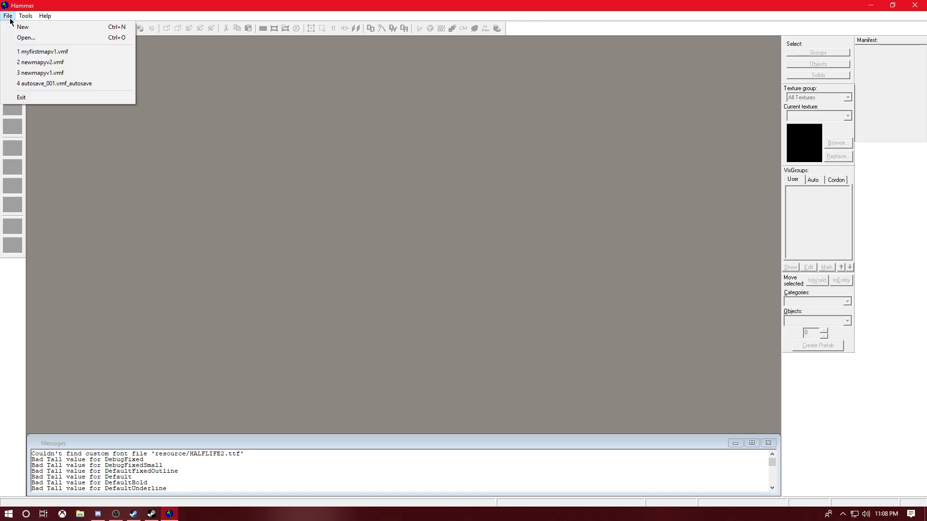
pyautogui.click(23, 27)
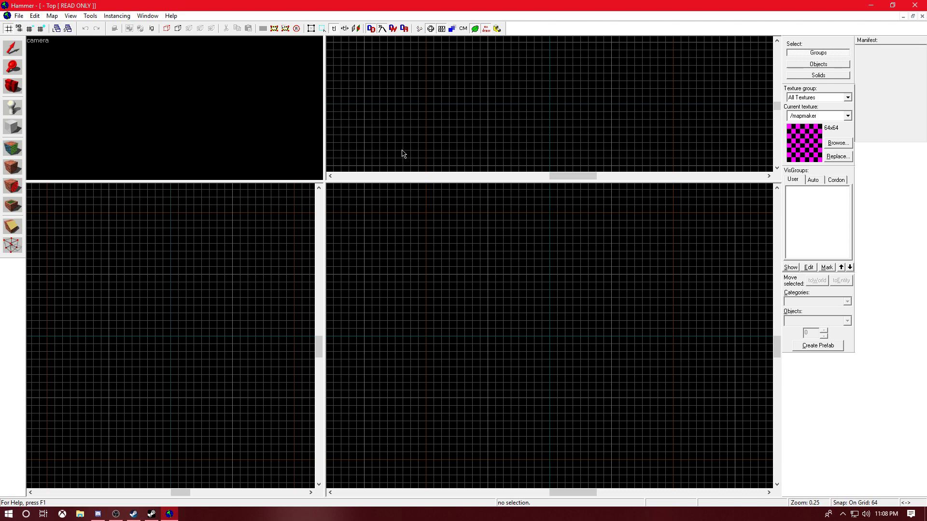
pyautogui.click(219, 97)
pyautogui.click(40, 43)
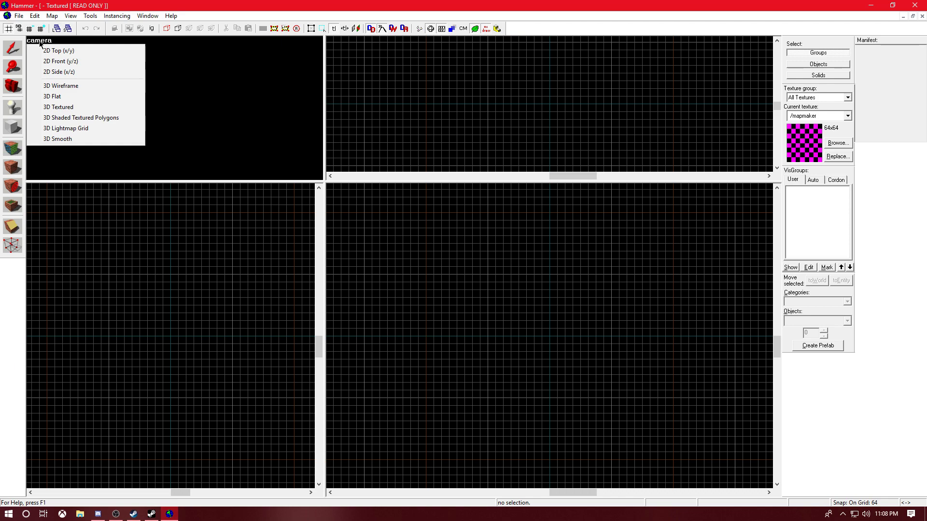
pyautogui.click(48, 107)
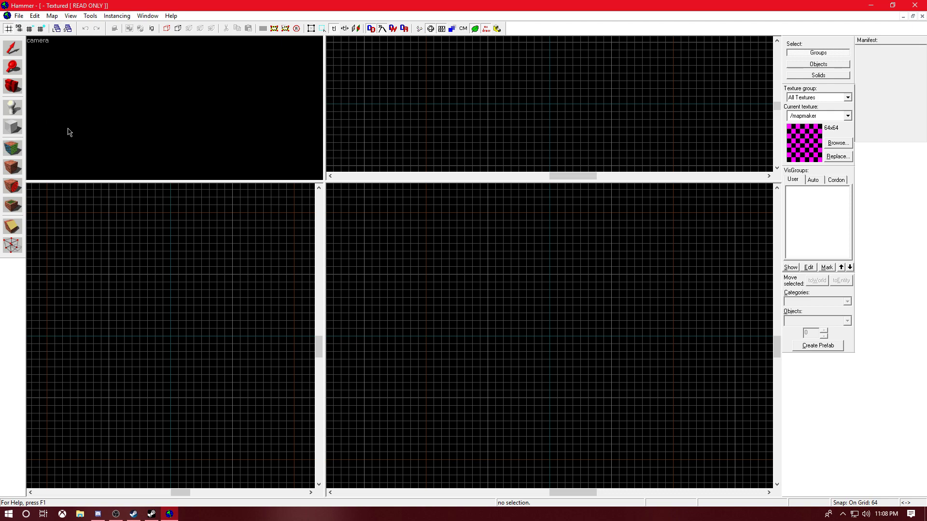
# Activate the Block tool and choose the plain speckled concrete/concrete_mall texture from the texture browser as the current texture
pyautogui.click(17, 134)
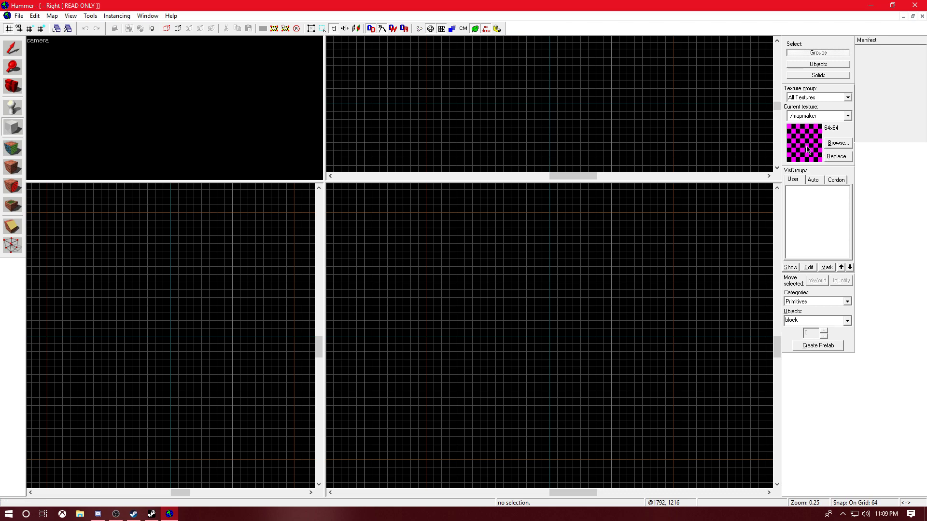
pyautogui.click(833, 145)
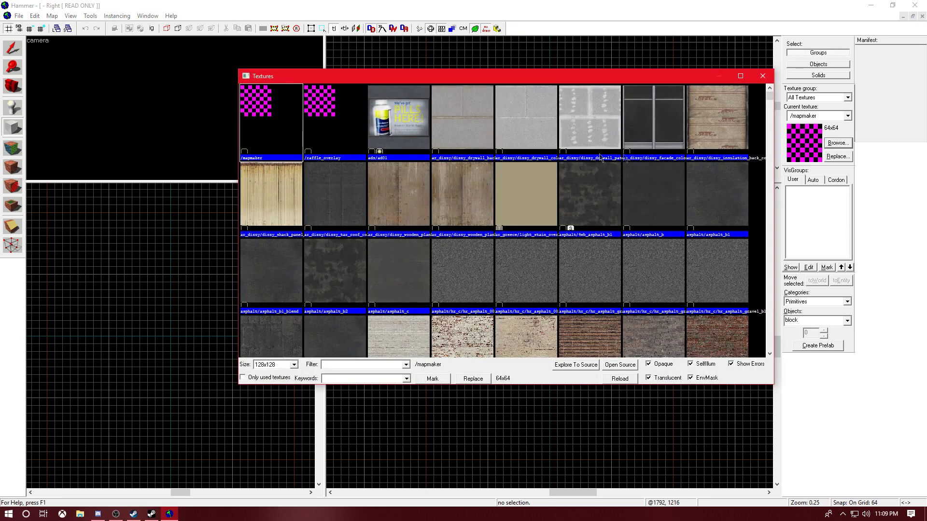
pyautogui.scroll(-10, 444, 208)
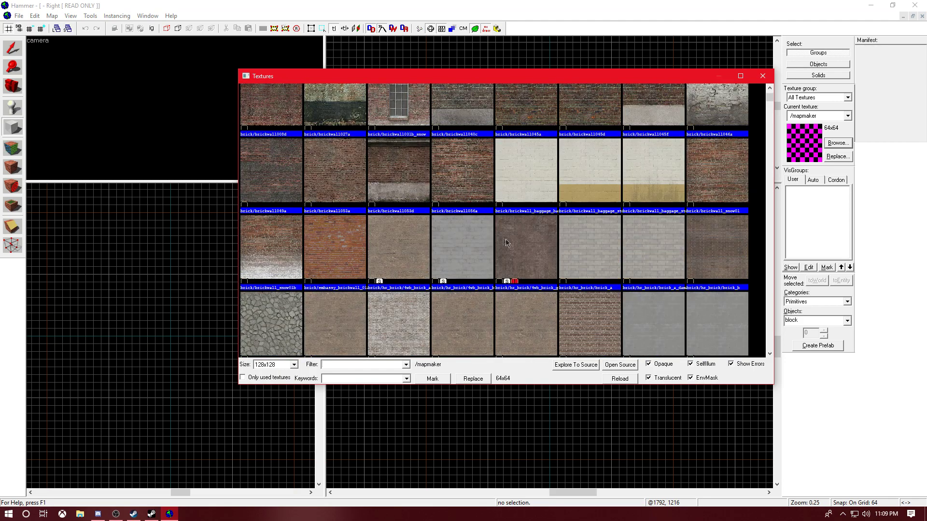
pyautogui.scroll(10, 555, 235)
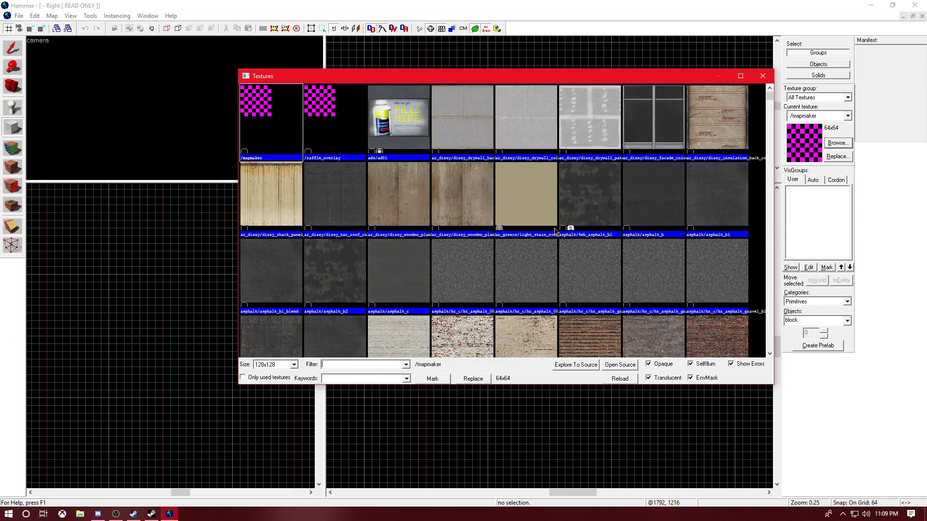
pyautogui.scroll(-10, 570, 190)
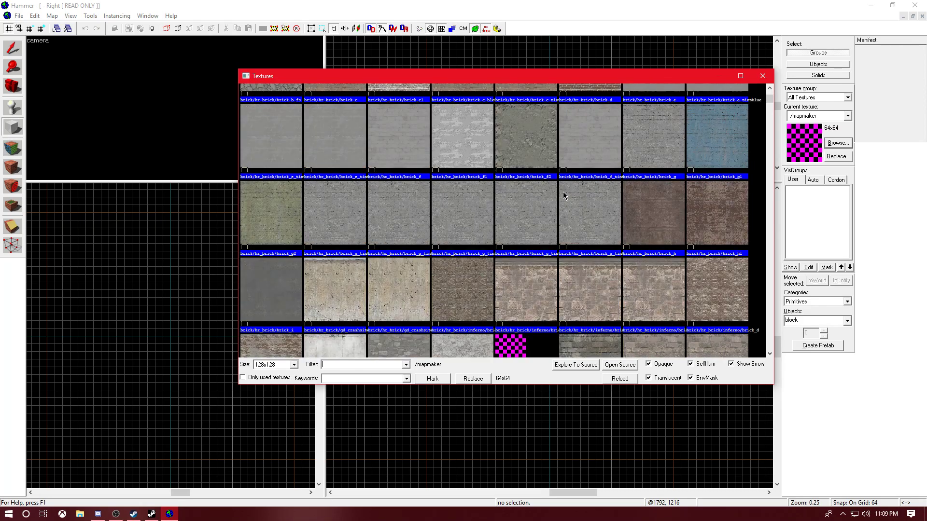
pyautogui.scroll(-10, 563, 192)
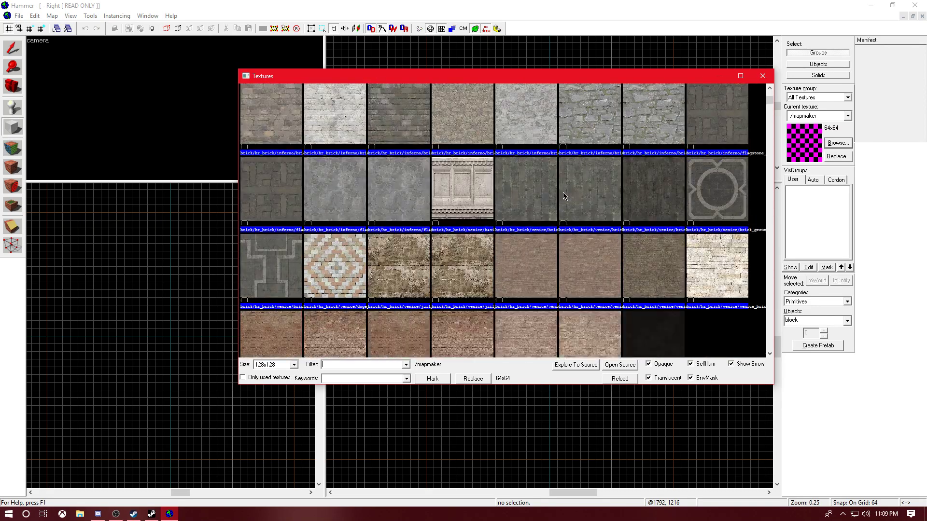
pyautogui.scroll(-10, 563, 192)
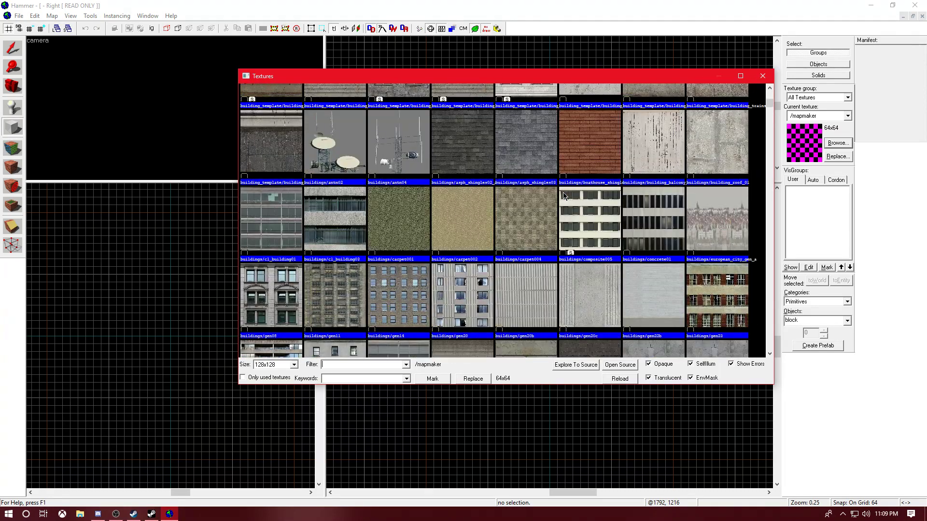
pyautogui.scroll(-10, 564, 196)
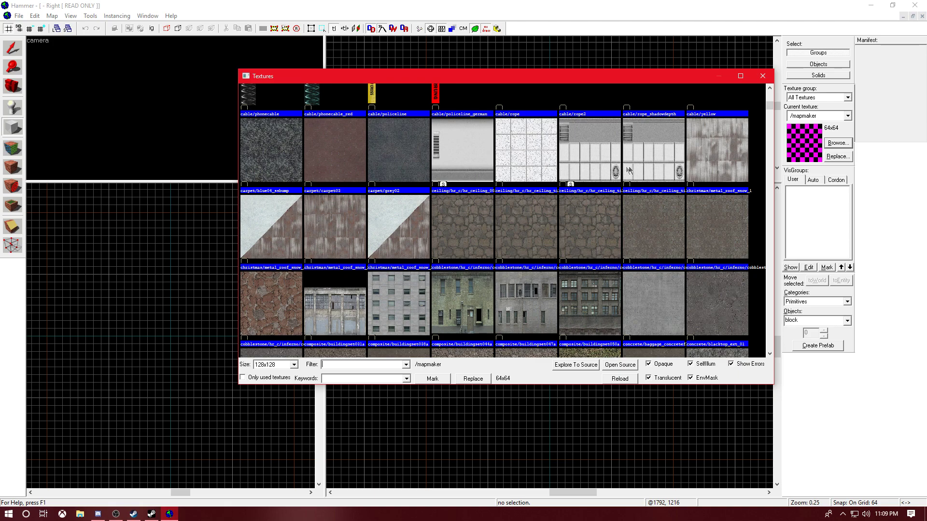
pyautogui.scroll(-5, 654, 169)
pyautogui.scroll(-12, 654, 172)
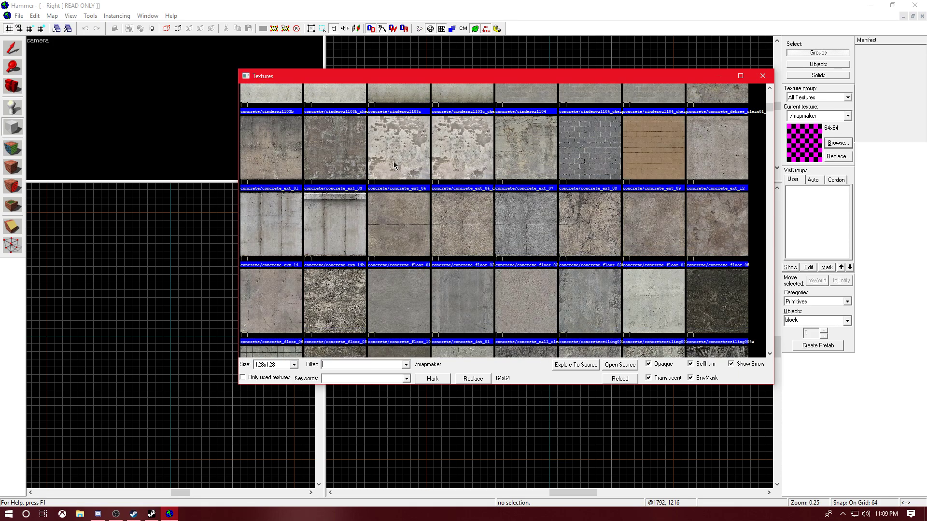
pyautogui.scroll(-8, 604, 162)
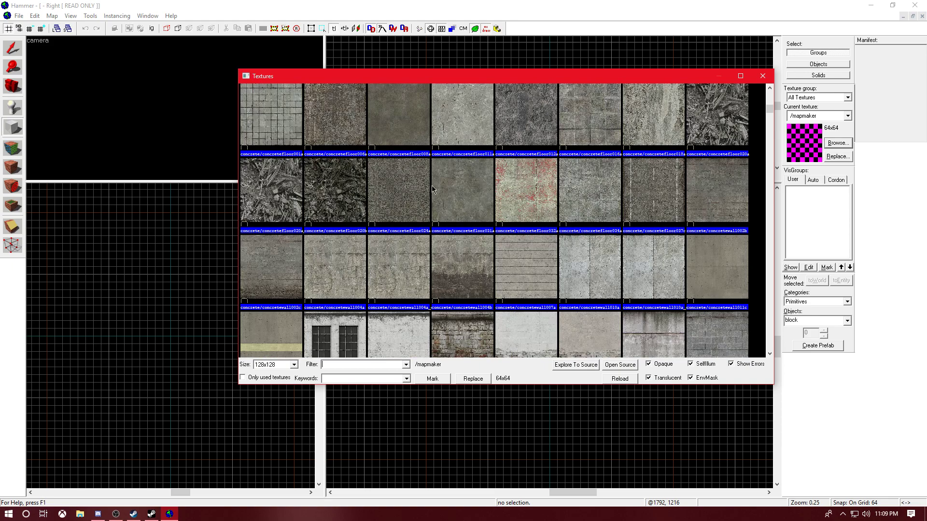
pyautogui.scroll(3, 594, 175)
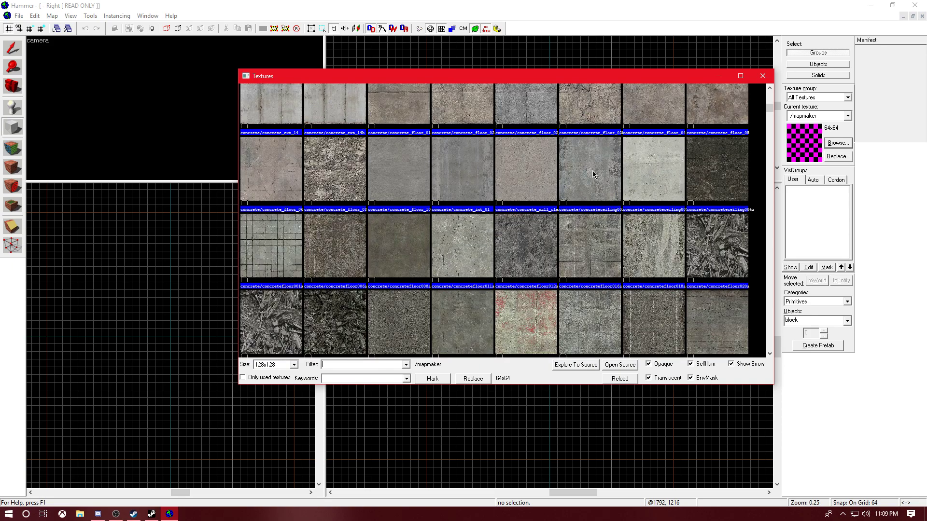
pyautogui.doubleClick(523, 167)
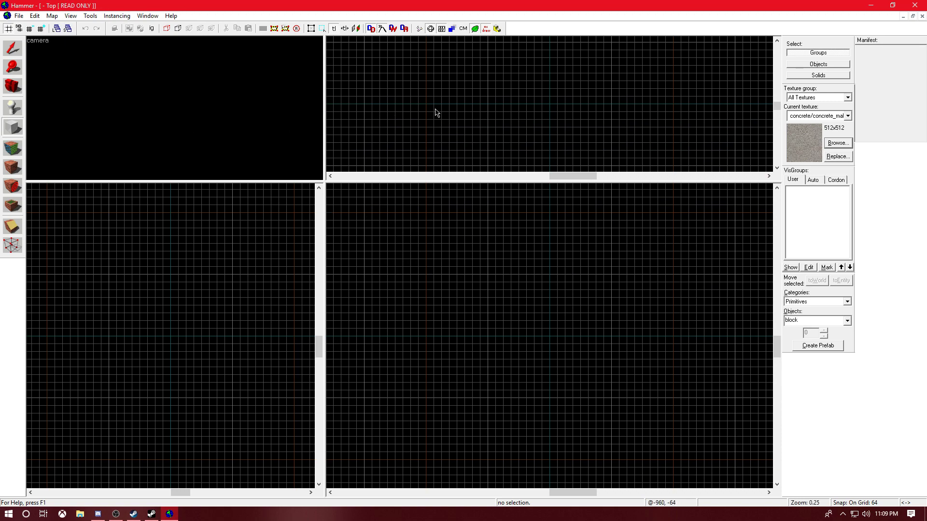
# Outline a block about 512 by 320 units in the upper 2D grid view with the Block tool
pyautogui.click(14, 126)
pyautogui.moveTo(425, 85); pyautogui.dragTo(490, 129)
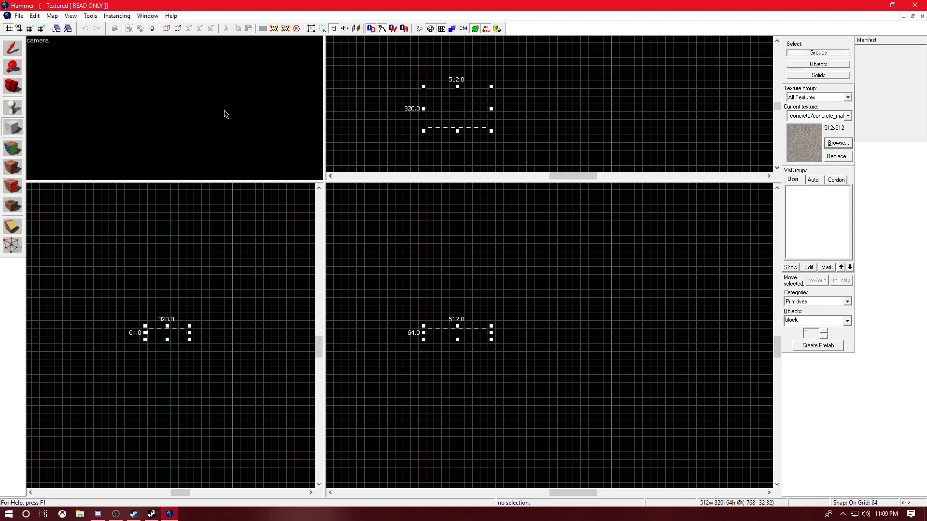
# Fly the 3D camera around the block outline to examine it from different sides and distances
pyautogui.press('Right')
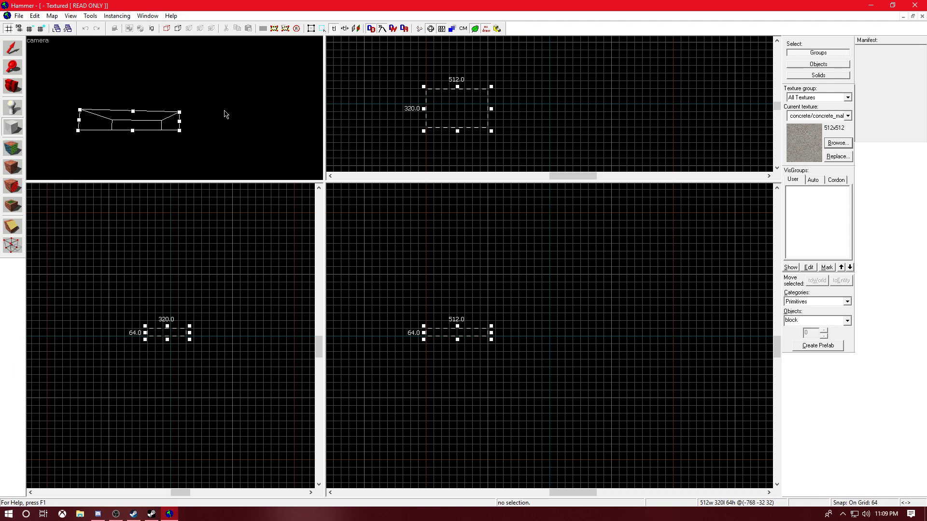
pyautogui.press('a')
pyautogui.press('w')
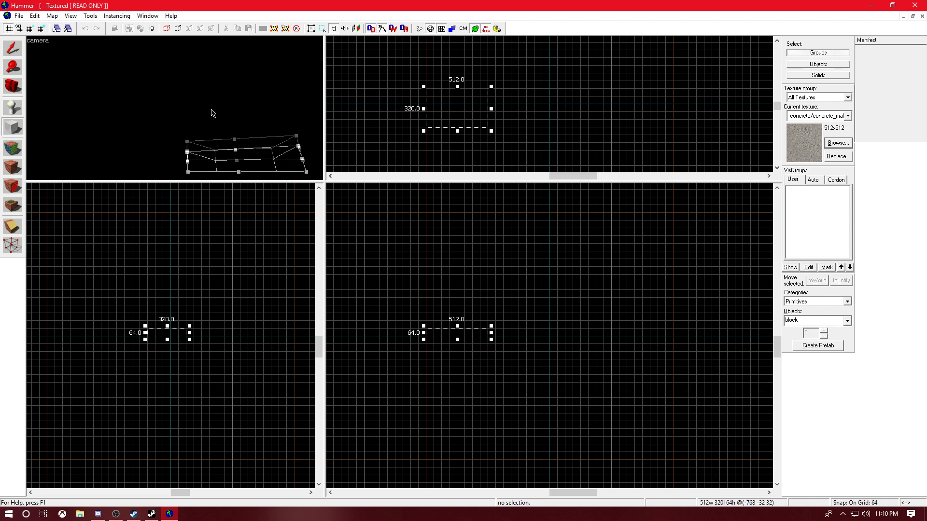
pyautogui.press('s')
pyautogui.press('Left')
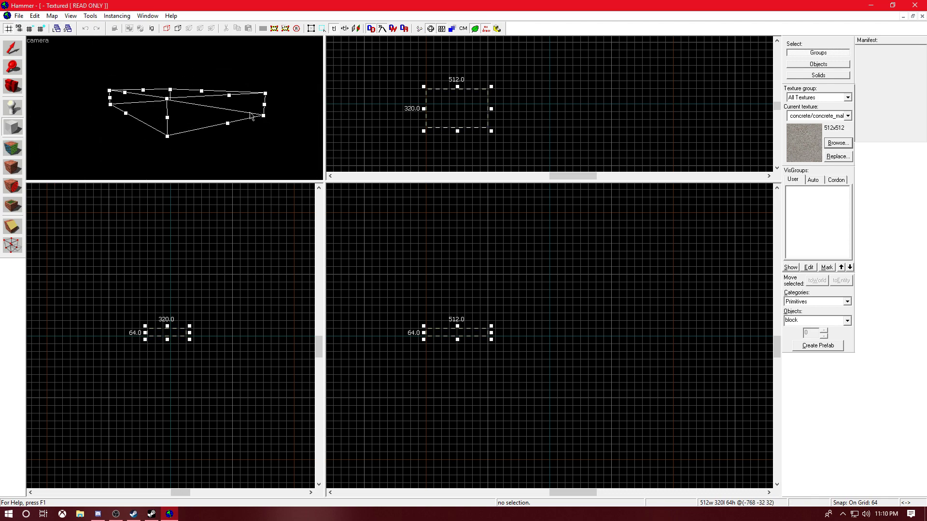
pyautogui.press('Right')
pyautogui.press('Left')
pyautogui.press('Left')
pyautogui.press('Right')
pyautogui.press('Left')
pyautogui.press('Up')
pyautogui.press('a')
pyautogui.press('w')
pyautogui.press('d')
pyautogui.press('s')
pyautogui.press('w')
pyautogui.press('a')
pyautogui.press('d')
pyautogui.press('a')
pyautogui.press('w')
pyautogui.press('d')
pyautogui.press('s')
pyautogui.press('Right')
pyautogui.press('Left')
pyautogui.press('Down')
pyautogui.press('Right')
pyautogui.press('Up')
pyautogui.press('Left')
pyautogui.press('Down')
pyautogui.press('Right')
pyautogui.press('Up')
pyautogui.press('Left')
pyautogui.press('Up')
pyautogui.press('w')
pyautogui.press('Down')
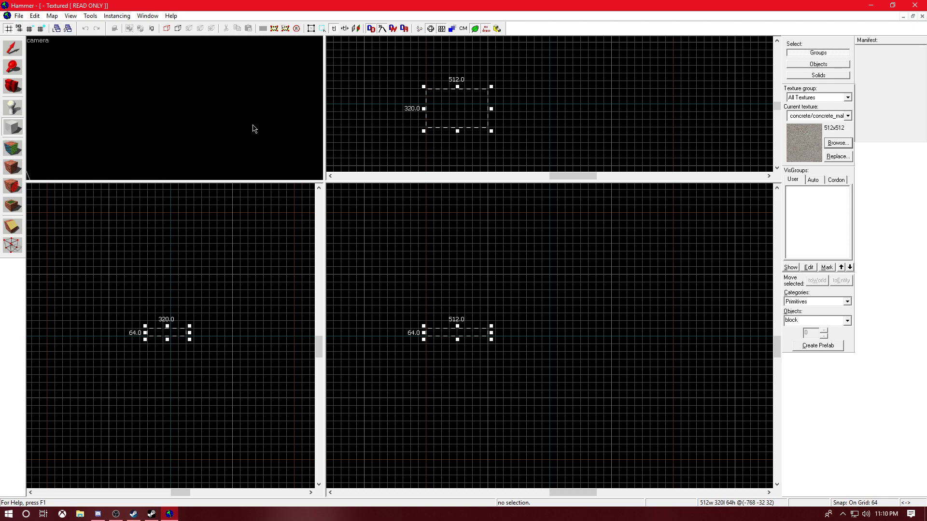
pyautogui.press('s')
pyautogui.press('a')
pyautogui.press('Up')
pyautogui.press('Left')
pyautogui.press('s')
pyautogui.press('Right')
pyautogui.press('Left')
pyautogui.press('Right')
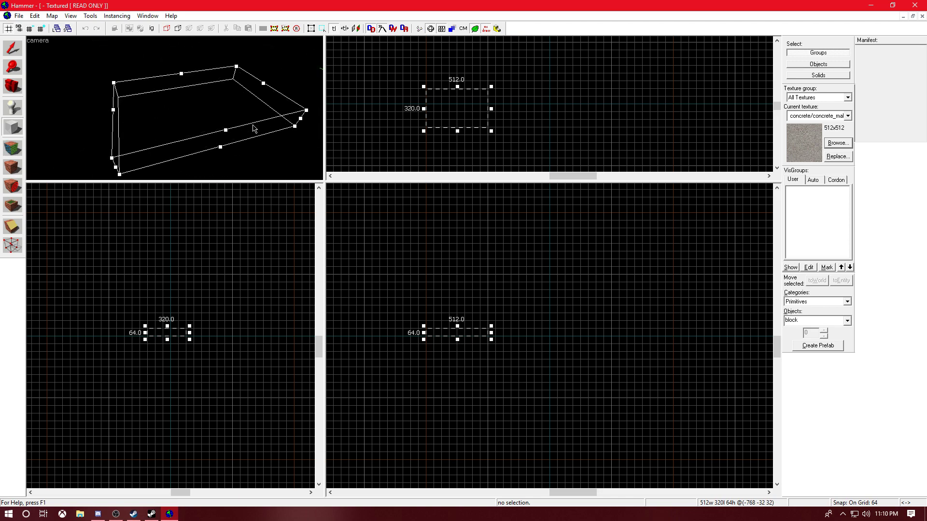
pyautogui.press('Right')
pyautogui.press('Left')
pyautogui.press('Right')
pyautogui.press('Down')
pyautogui.press('Up')
pyautogui.press('Down')
pyautogui.press('Down')
pyautogui.press('w')
pyautogui.press('Up')
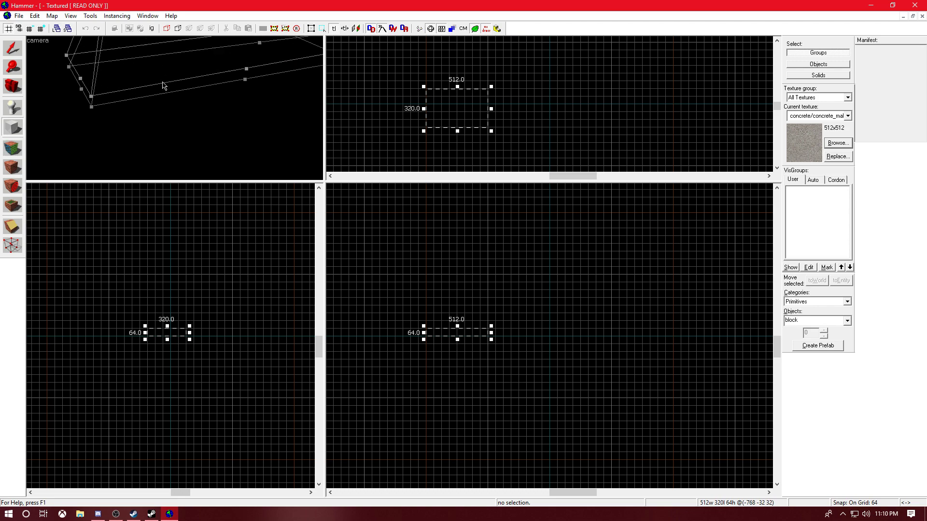
# Examine the block outline's corners and long side from closer and farther camera positions in the 3D view
pyautogui.press('Down')
pyautogui.press('Down')
pyautogui.press('Up')
pyautogui.press('s')
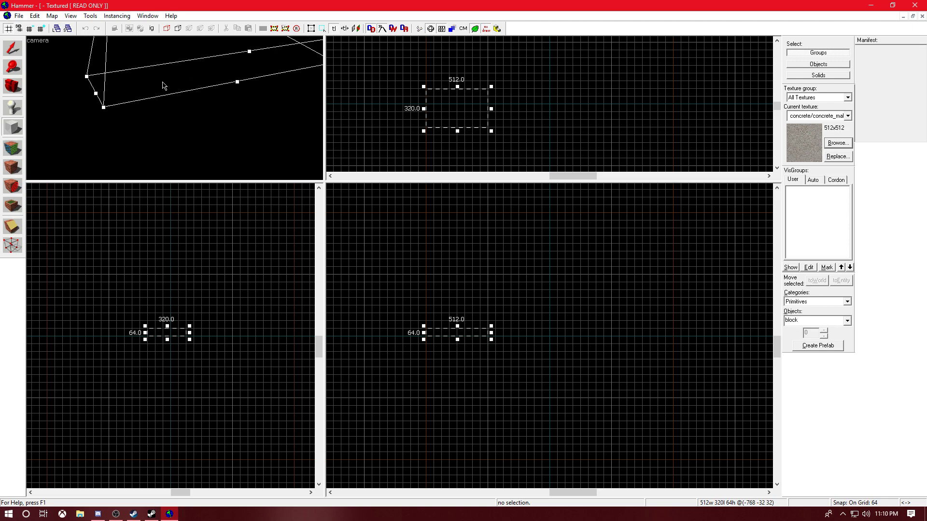
pyautogui.press('Up')
pyautogui.press('Left')
pyautogui.press('Right')
pyautogui.press('w')
pyautogui.press('Left')
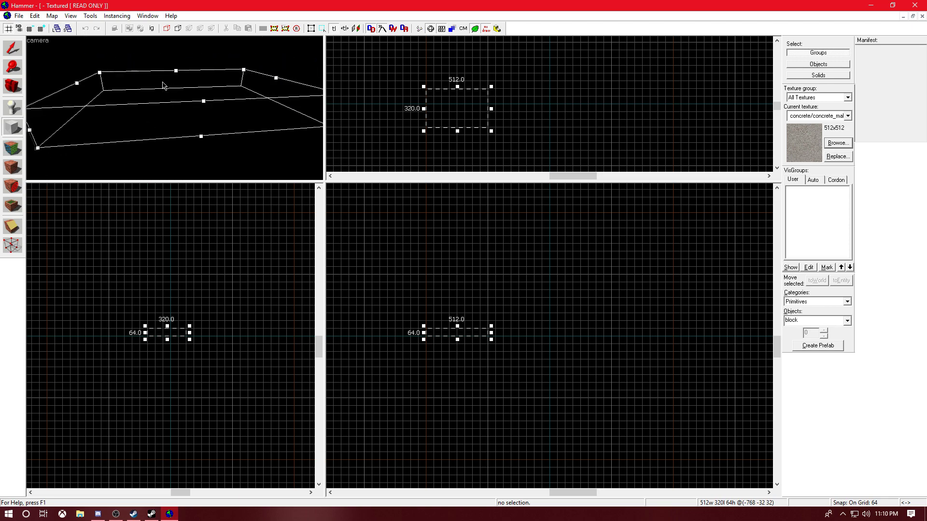
pyautogui.press('Right')
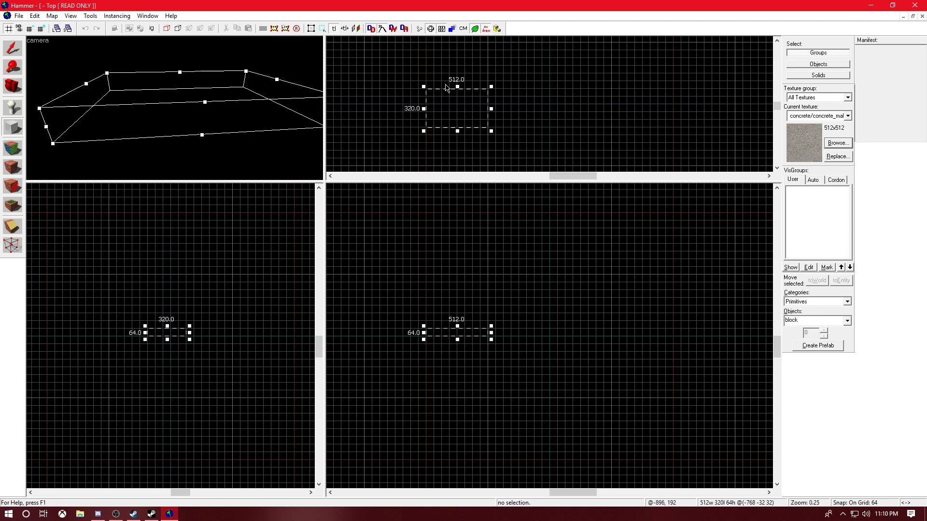
pyautogui.moveTo(457, 86)
pyautogui.mouseDown()
pyautogui.moveTo(457, 116)
pyautogui.moveTo(461, 90)
pyautogui.mouseUp()
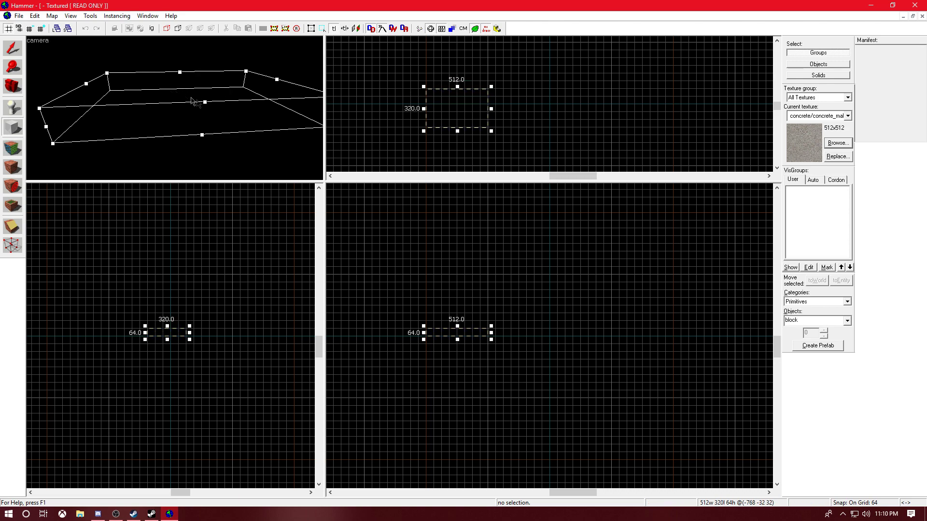
pyautogui.moveTo(204, 101)
pyautogui.mouseDown()
pyautogui.moveTo(202, 126)
pyautogui.moveTo(202, 99)
pyautogui.mouseUp()
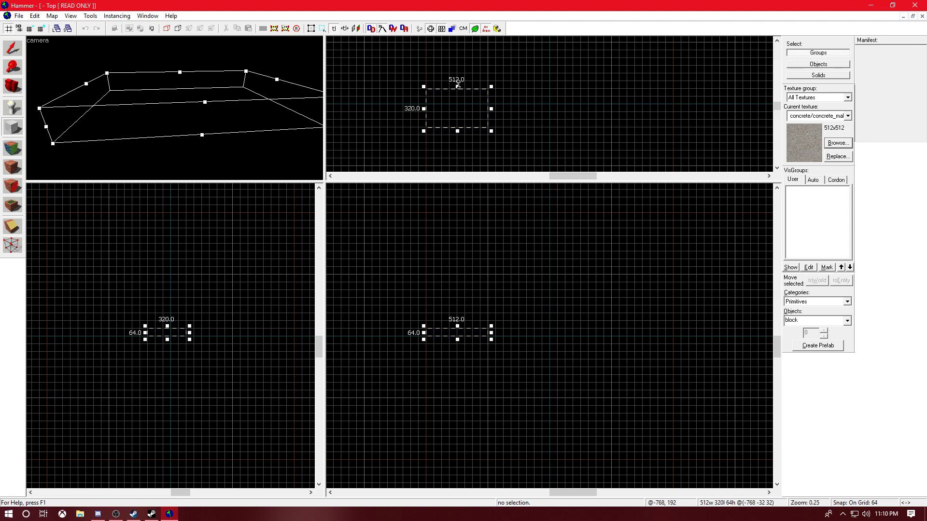
pyautogui.moveTo(458, 85)
pyautogui.mouseDown()
pyautogui.moveTo(453, 116)
pyautogui.moveTo(461, 88)
pyautogui.mouseUp()
pyautogui.moveTo(458, 326)
pyautogui.mouseDown()
pyautogui.moveTo(458, 316)
pyautogui.moveTo(458, 332)
pyautogui.mouseUp()
pyautogui.moveTo(167, 326)
pyautogui.mouseDown()
pyautogui.moveTo(169, 316)
pyautogui.moveTo(166, 336)
pyautogui.moveTo(167, 325)
pyautogui.mouseUp()
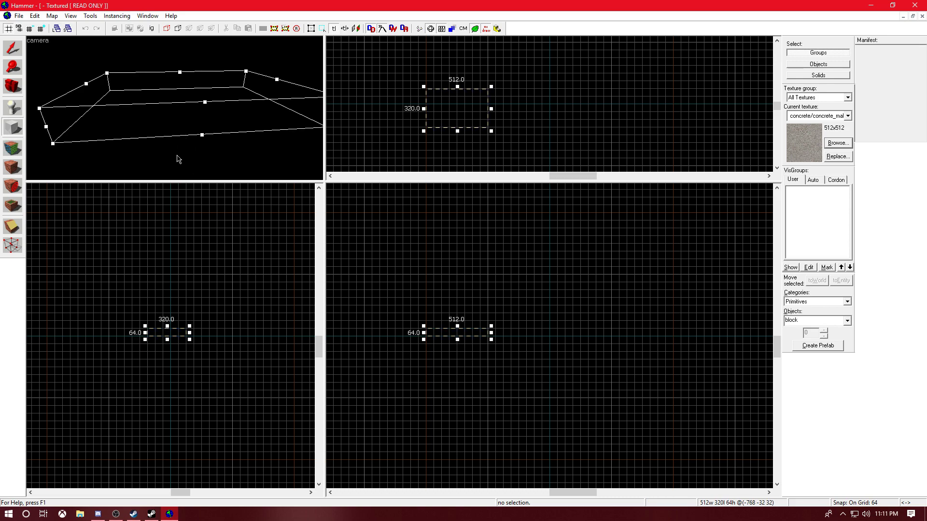
# Flatten the block outline to a height of 1 unit
pyautogui.press('Right')
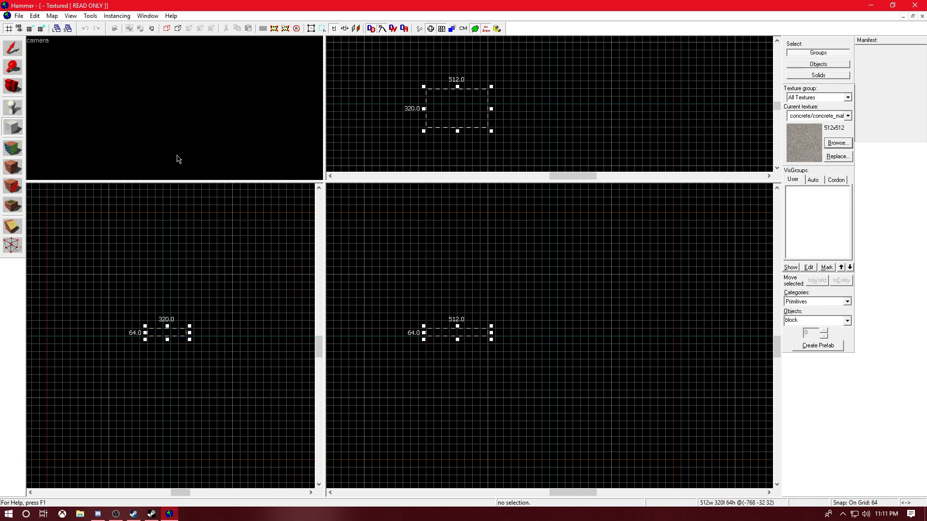
pyautogui.press('Left')
pyautogui.press('Up')
pyautogui.press('Down')
pyautogui.press('Left')
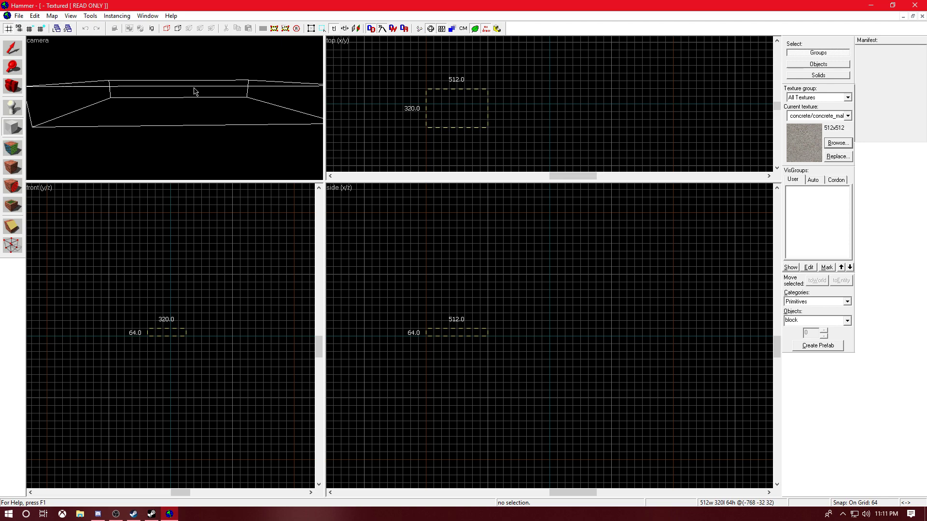
pyautogui.hotkey('ctrl', 'z')
pyautogui.press('a')
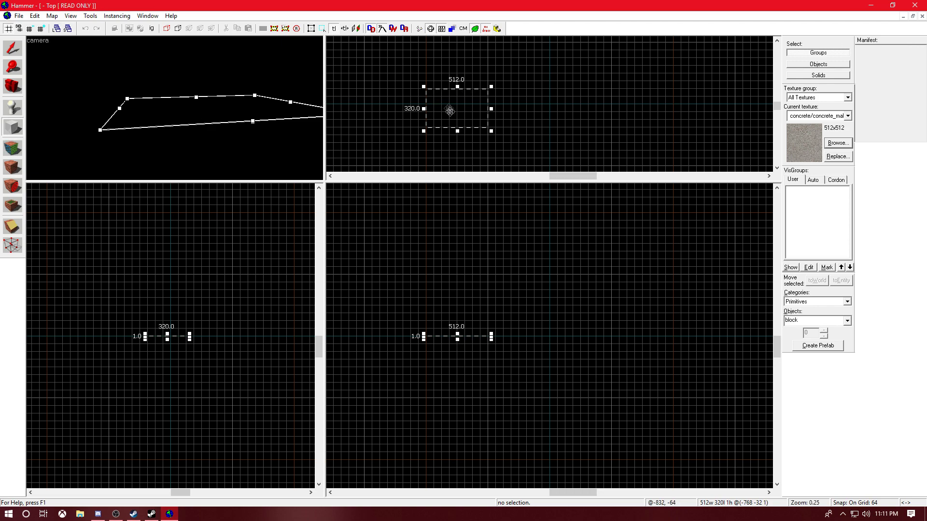
# Shift the flat block outline 64 units in the negative X direction in the top view and create the block from it
pyautogui.moveTo(458, 108)
pyautogui.mouseDown()
pyautogui.moveTo(469, 112)
pyautogui.moveTo(453, 106)
pyautogui.mouseUp()
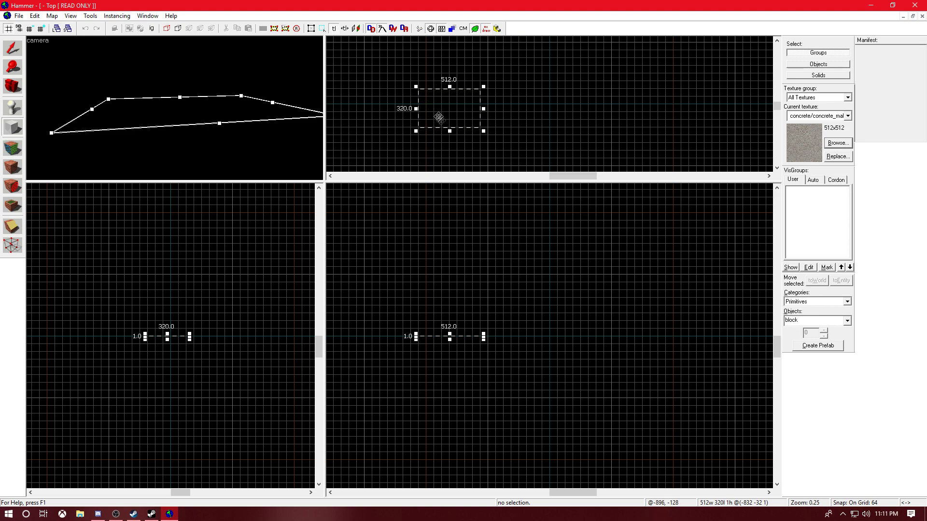
pyautogui.rightClick(453, 113)
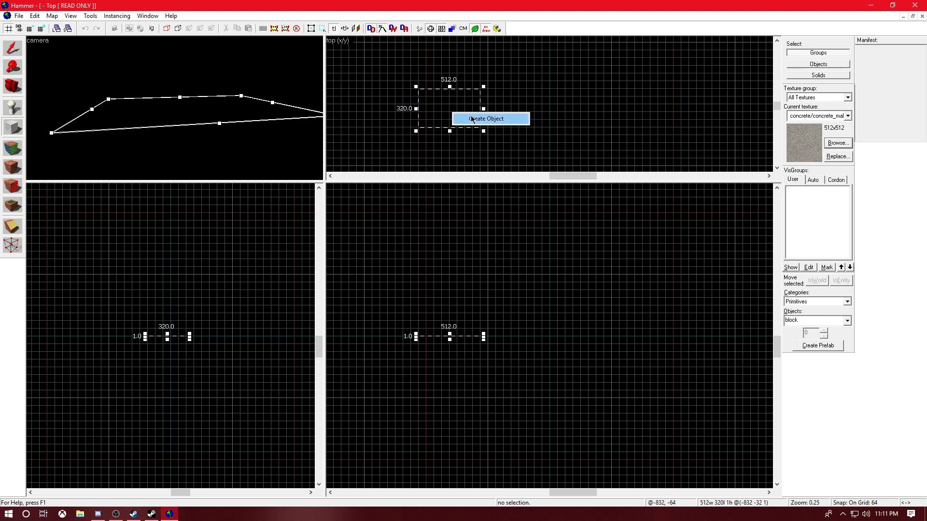
pyautogui.click(472, 119)
# Fly the 3D camera around the new concrete floor block to examine its surface and edges
pyautogui.moveTo(218, 112); pyautogui.dragTo(219, 113)
pyautogui.press('d')
pyautogui.press('Left')
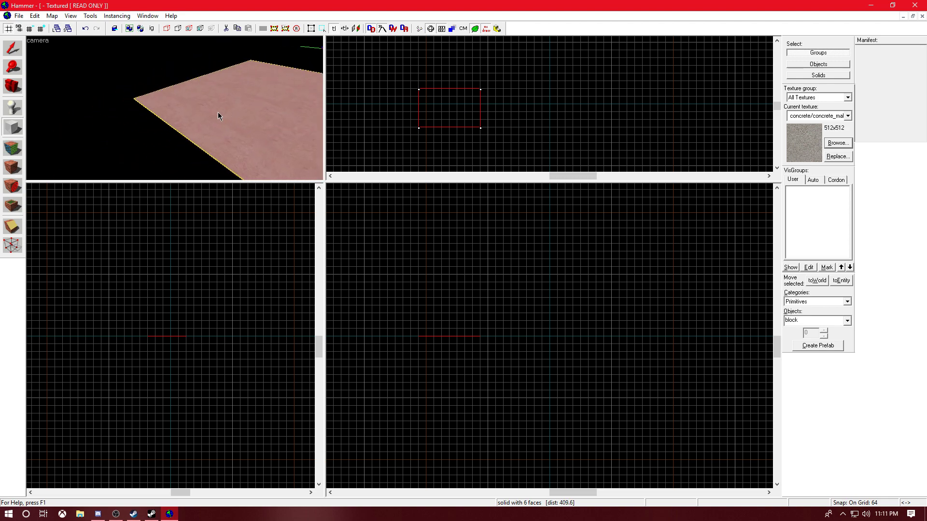
pyautogui.press('Left')
pyautogui.press('d')
pyautogui.press('Down')
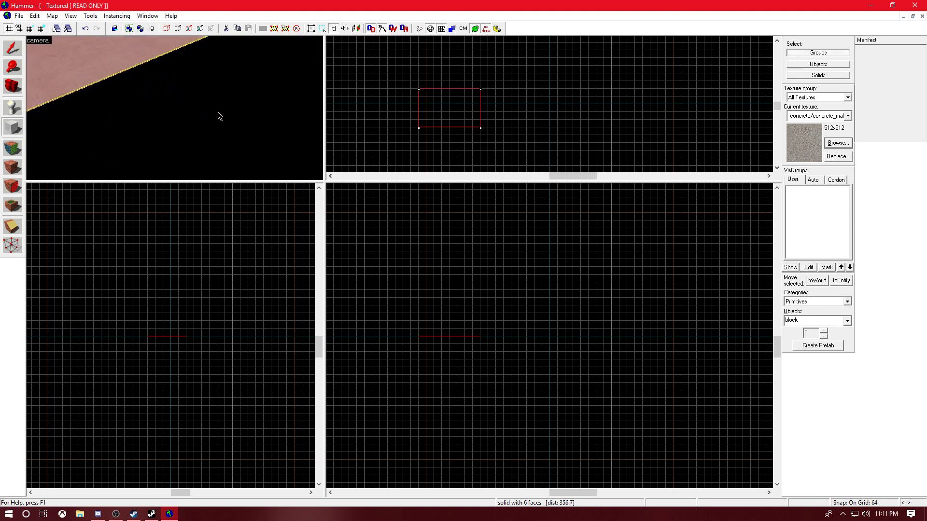
pyautogui.press('Up')
pyautogui.press('a')
pyautogui.press('d')
pyautogui.press('a')
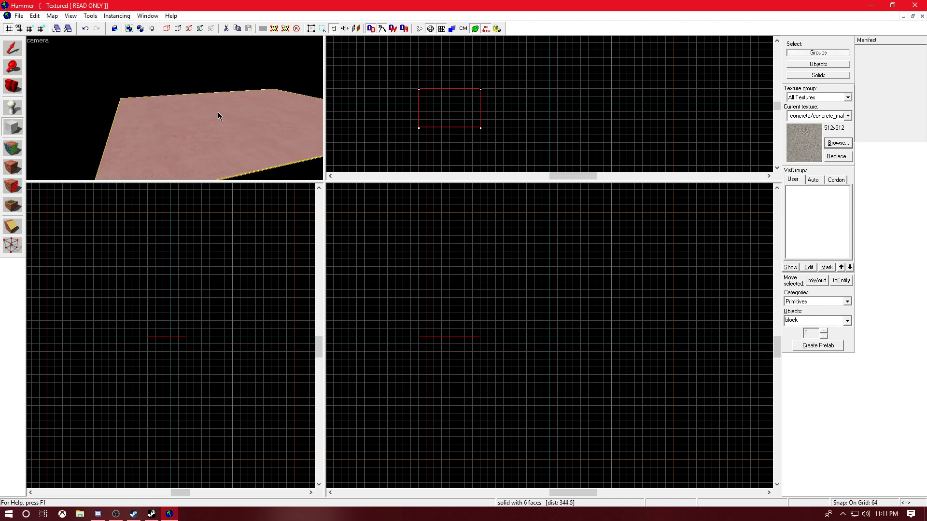
pyautogui.press('d')
pyautogui.press('Down')
pyautogui.press('a')
pyautogui.press('Up')
pyautogui.press('s')
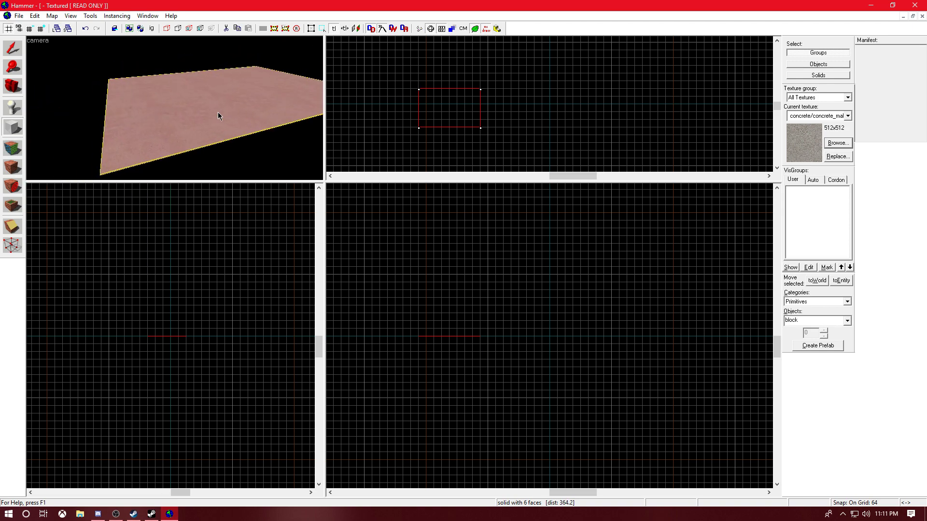
# Resize the floor block with the Selection tool to 704 units wide and 384 units long in the top view
pyautogui.click(14, 49)
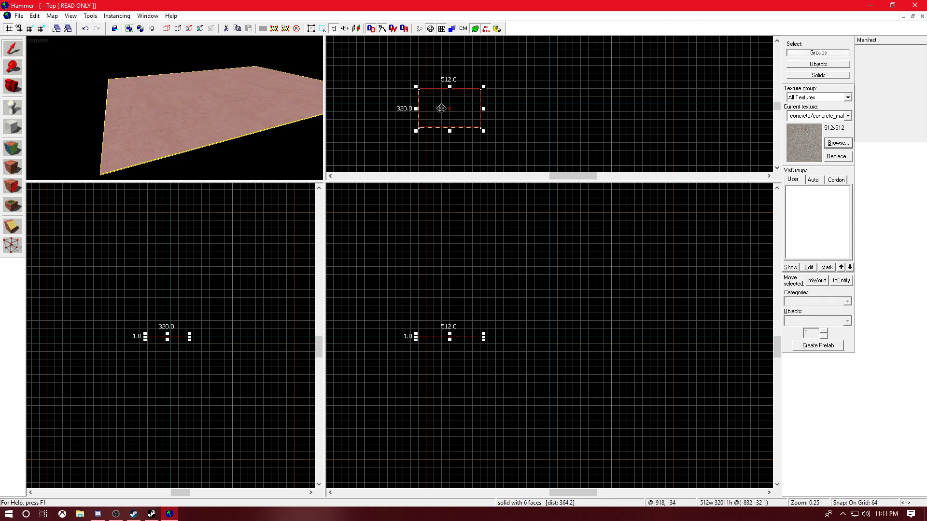
pyautogui.moveTo(483, 107); pyautogui.dragTo(506, 107)
pyautogui.scroll(-5, 265, 93)
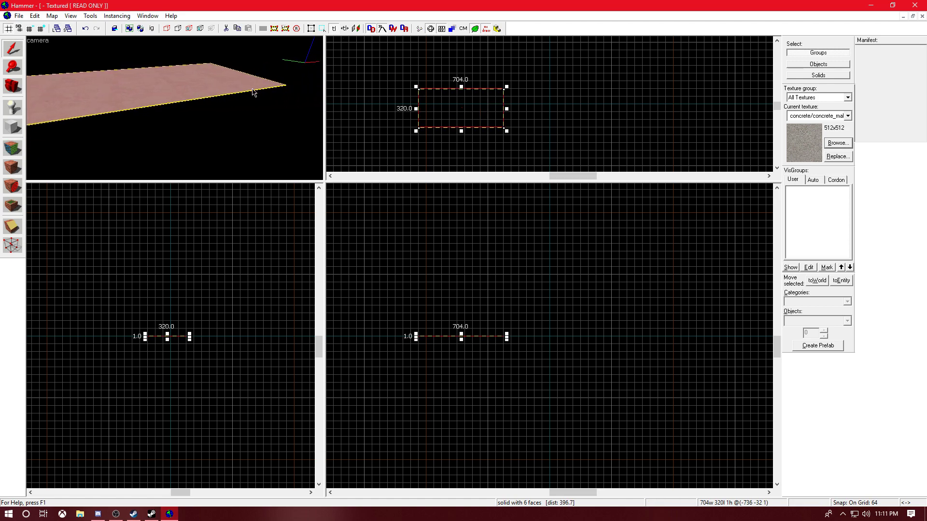
pyautogui.moveTo(460, 132); pyautogui.dragTo(460, 138)
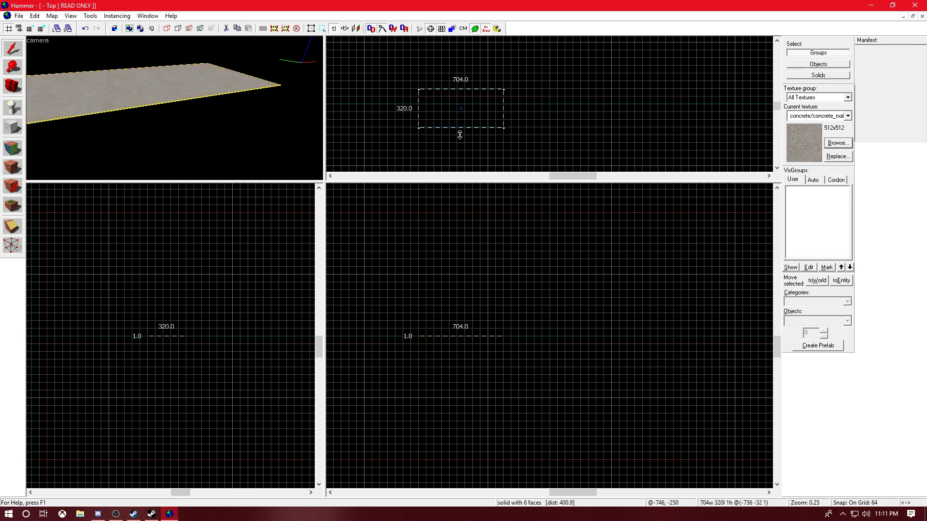
pyautogui.scroll(4, 203, 83)
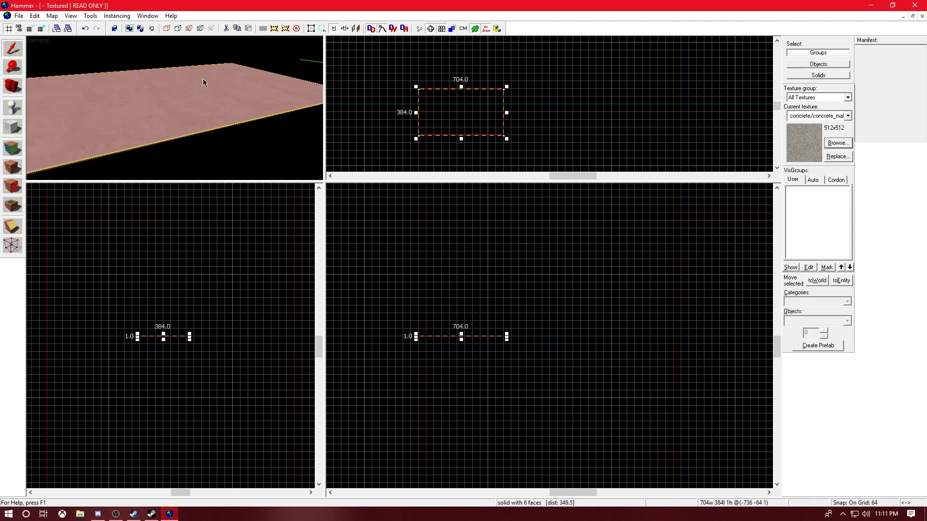
pyautogui.scroll(-4, 205, 81)
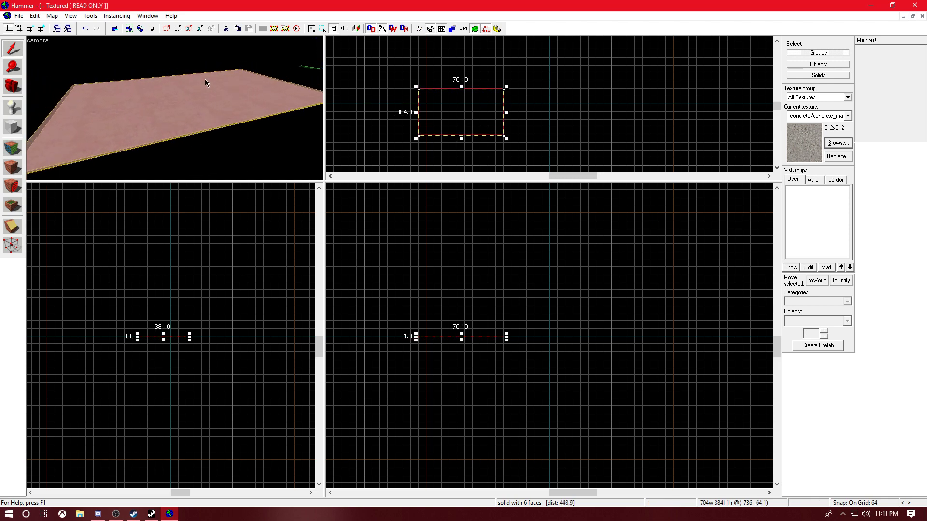
pyautogui.rightClick(458, 100)
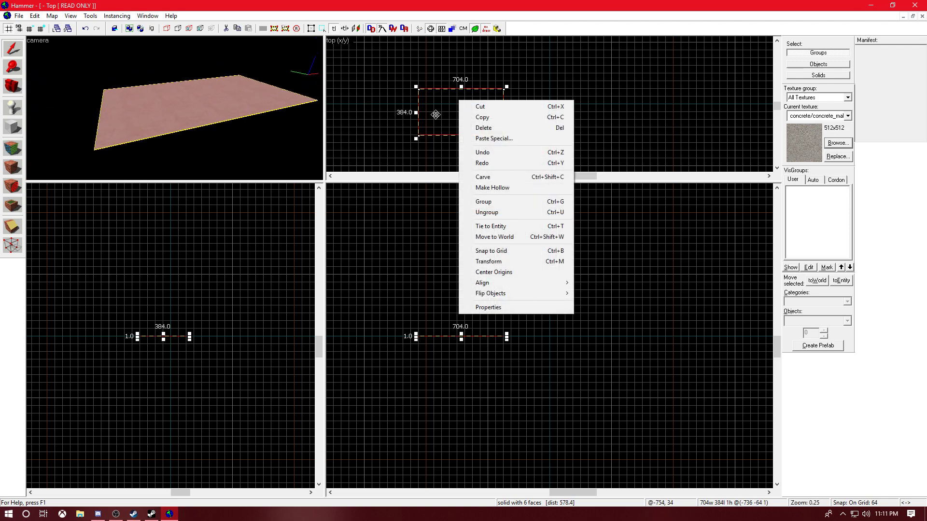
pyautogui.click(436, 115)
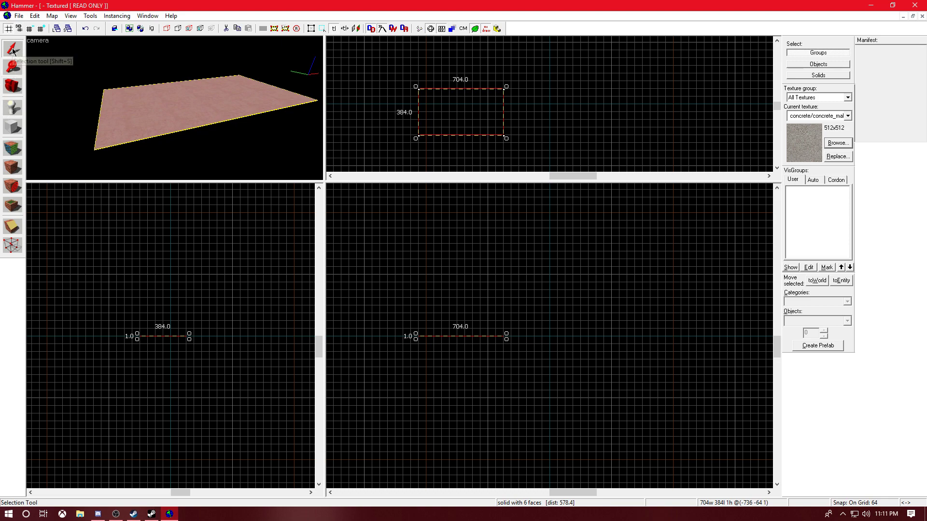
pyautogui.click(13, 128)
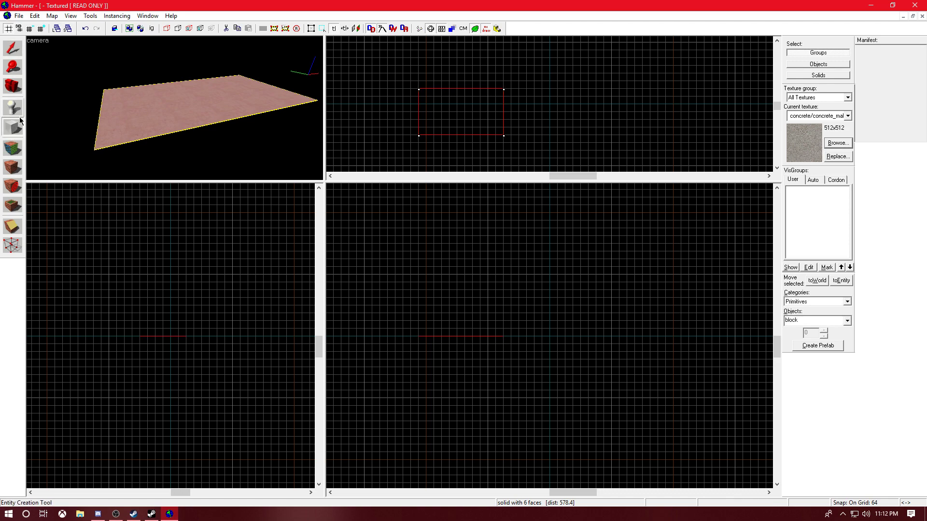
pyautogui.click(13, 110)
pyautogui.press('a')
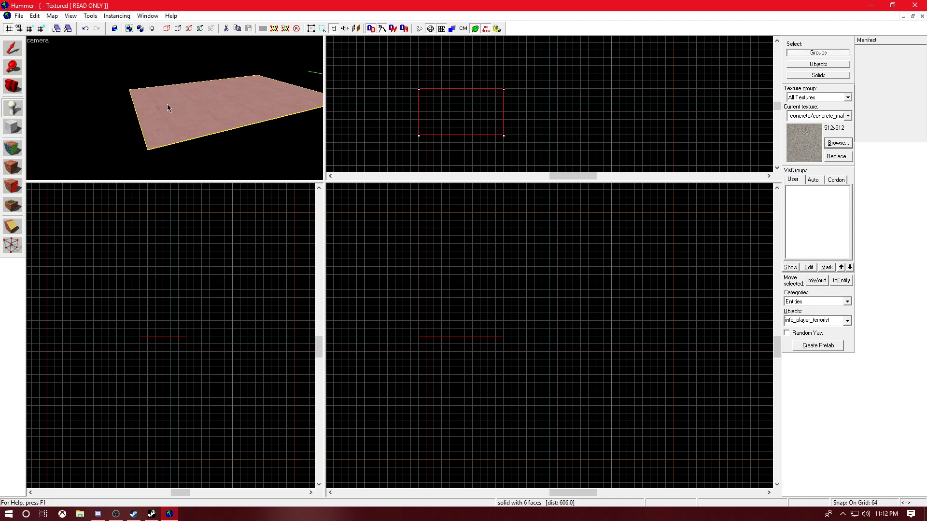
pyautogui.click(12, 126)
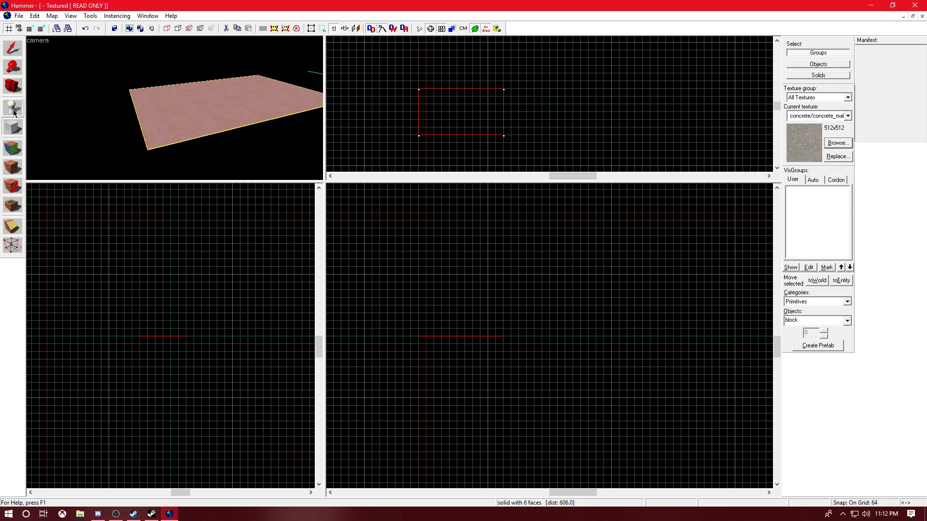
# Place an info_player_terrorist entity on the floor block near its negative X edge with the Entity tool
pyautogui.click(13, 109)
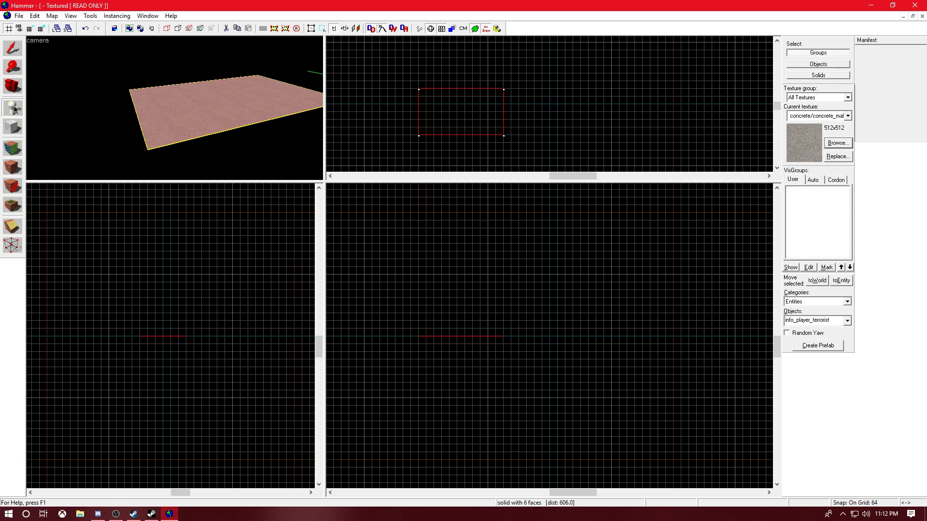
pyautogui.press('w')
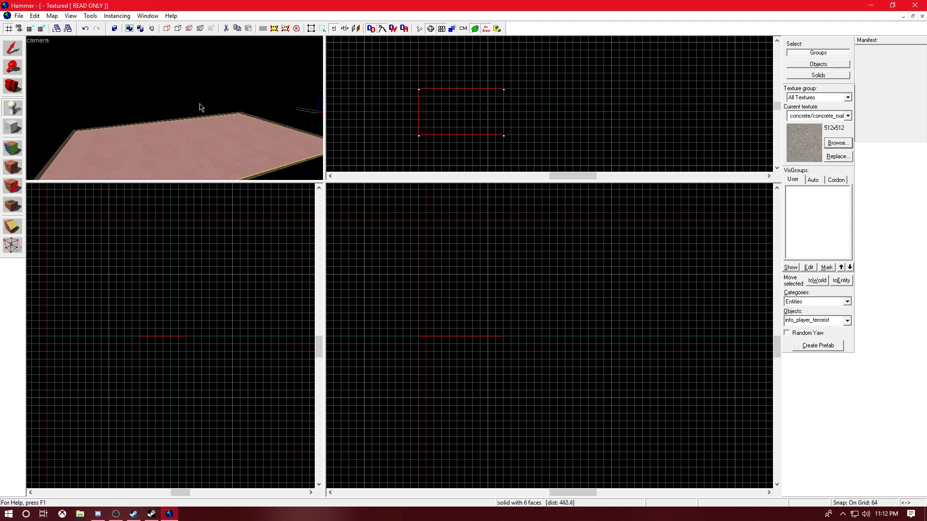
pyautogui.press('Up')
pyautogui.press('Down')
pyautogui.press('s')
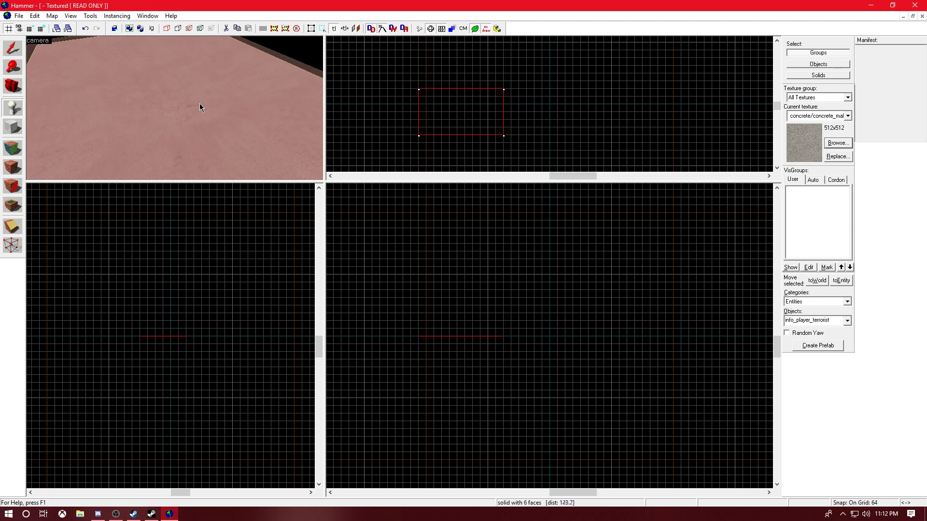
pyautogui.press('a')
pyautogui.press('a')
pyautogui.press('Right')
pyautogui.press('Up')
pyautogui.press('w')
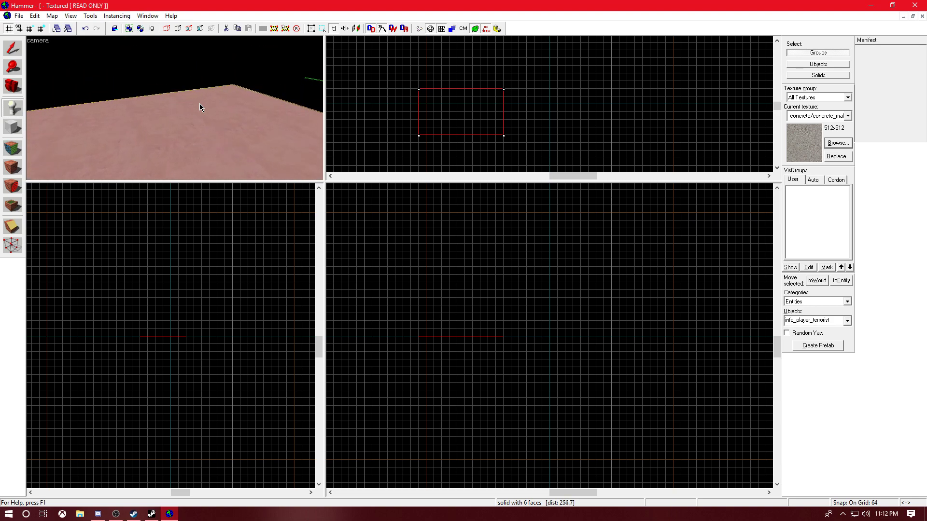
pyautogui.moveTo(199, 103); pyautogui.dragTo(199, 103)
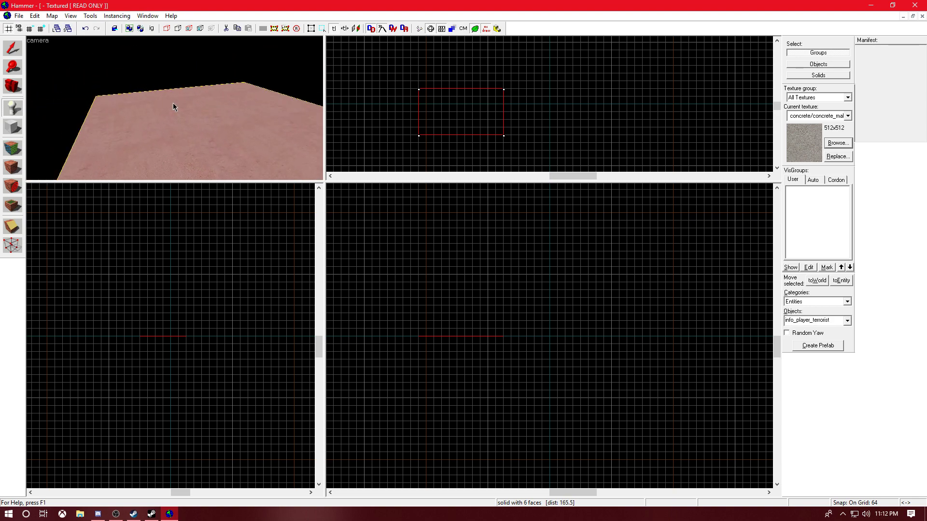
pyautogui.click(196, 102)
pyautogui.moveTo(201, 96); pyautogui.dragTo(200, 95)
pyautogui.press('w')
pyautogui.press('w')
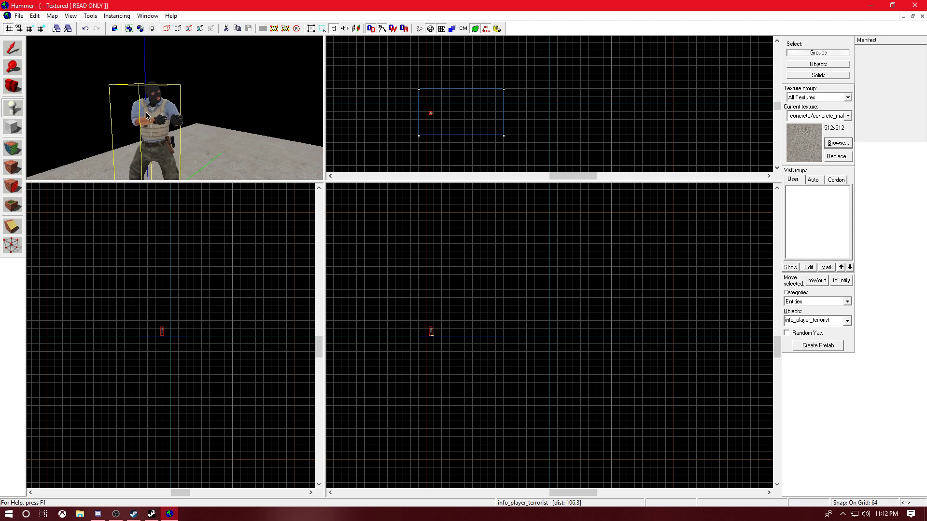
# Switch to the Selection tool and alternately select the floor block and the terrorist spawn in the 3D view
pyautogui.click(14, 50)
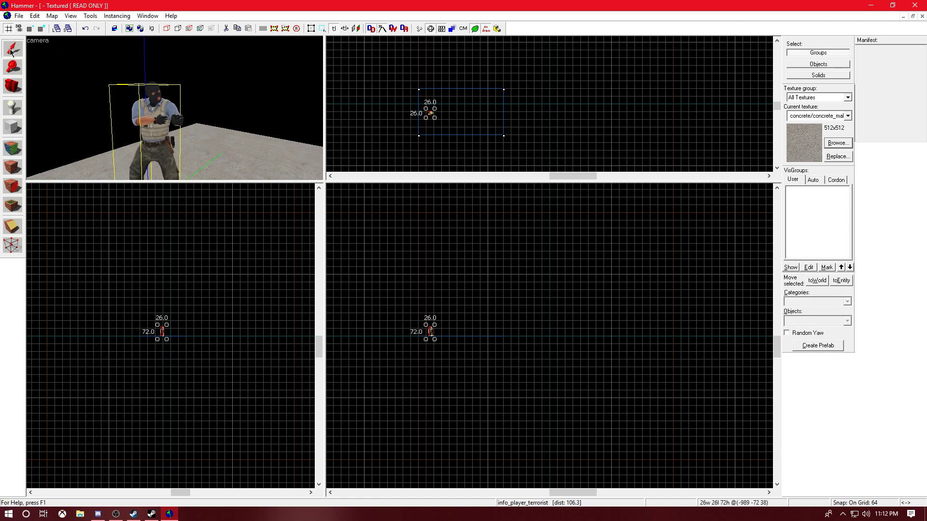
pyautogui.click(246, 162)
pyautogui.click(164, 138)
pyautogui.click(219, 161)
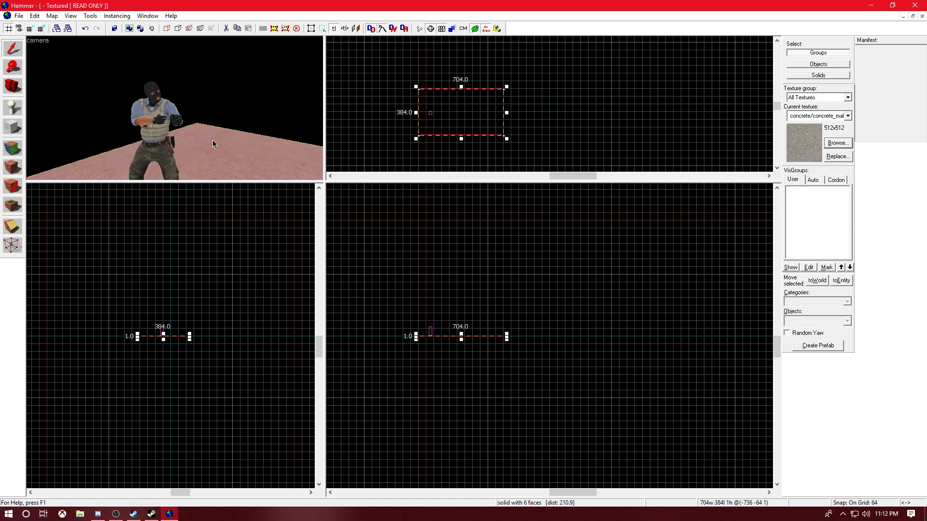
# Open the object properties of the info_player_terrorist entity and move the dialog clear of the model in the 3D view
pyautogui.click(163, 104)
pyautogui.doubleClick(159, 110)
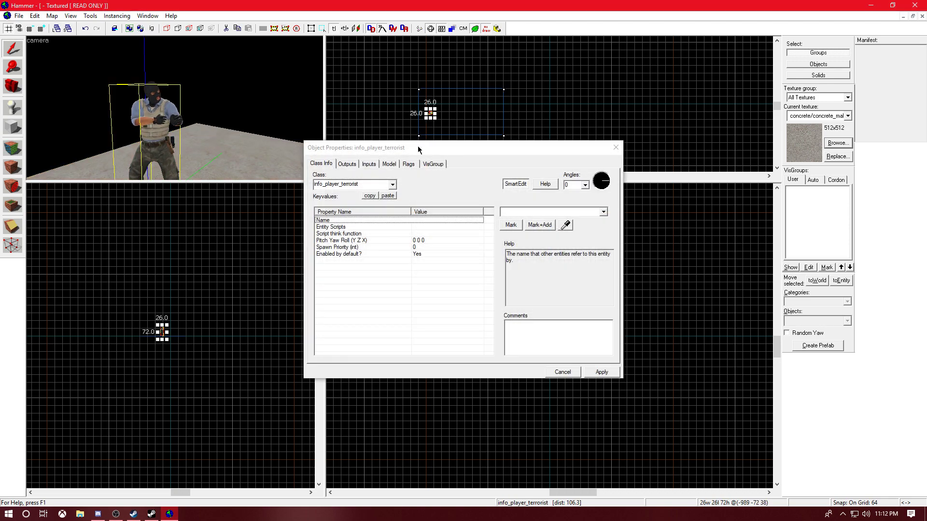
pyautogui.moveTo(418, 150); pyautogui.dragTo(410, 96)
pyautogui.click(328, 89)
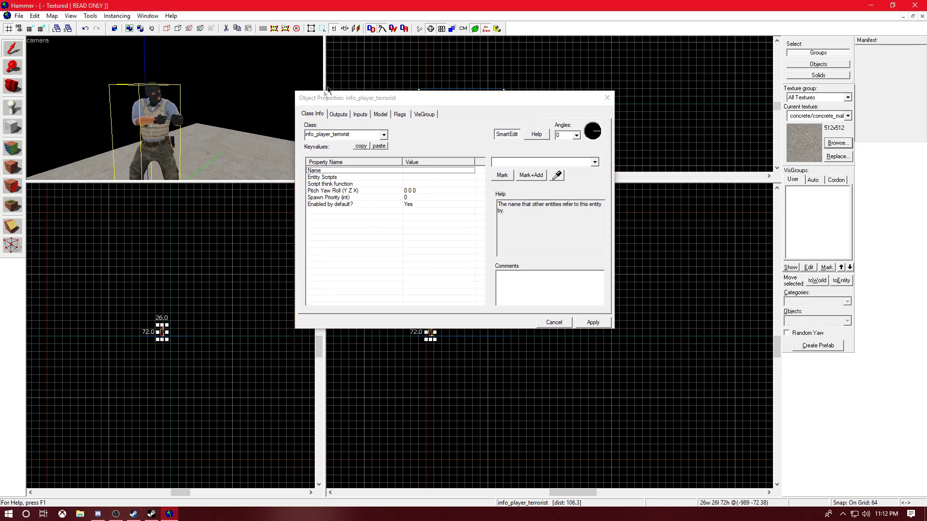
# Apply the object properties of the info_player_terrorist entity and close the dialog
pyautogui.click(332, 116)
pyautogui.click(500, 118)
pyautogui.click(589, 324)
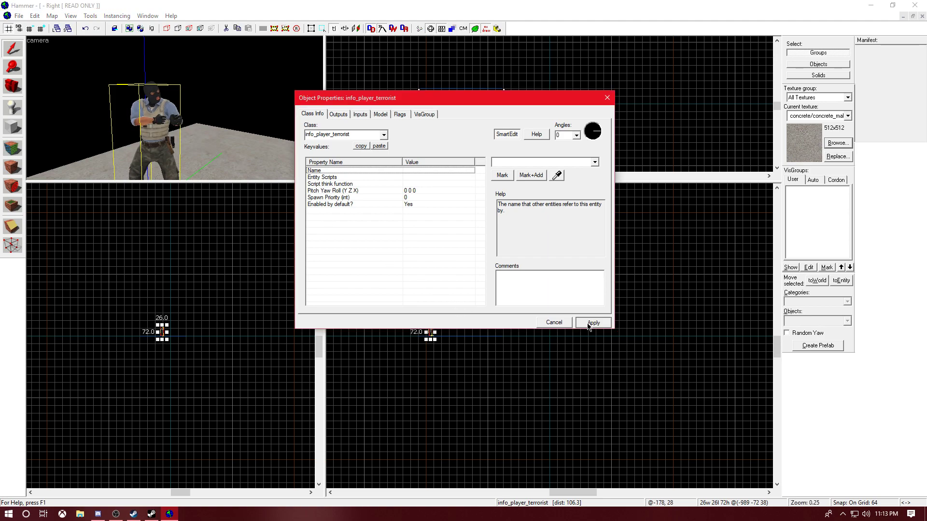
pyautogui.click(608, 98)
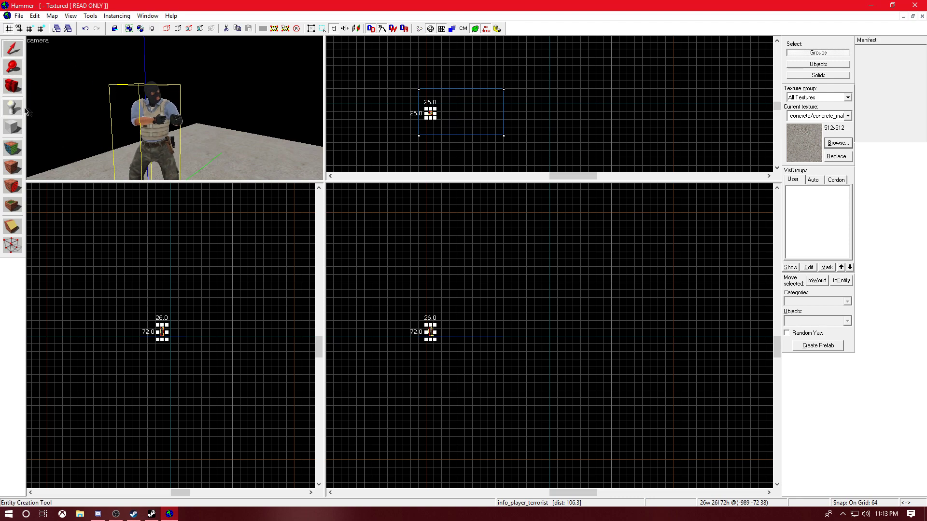
# Reselect the terrorist spawn and raise it about 62 units above the floor block in the front view
pyautogui.click(258, 128)
pyautogui.press('z')
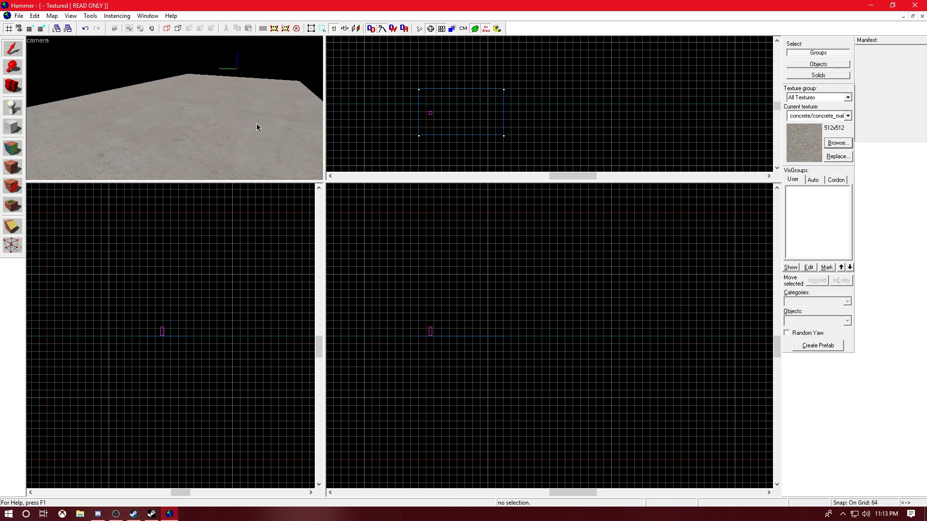
pyautogui.press('s')
pyautogui.press('w')
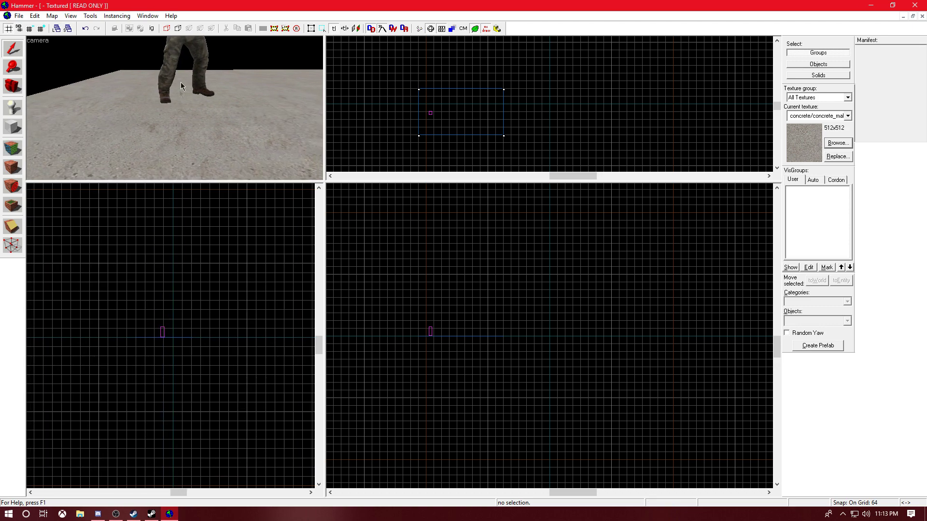
pyautogui.press('Up')
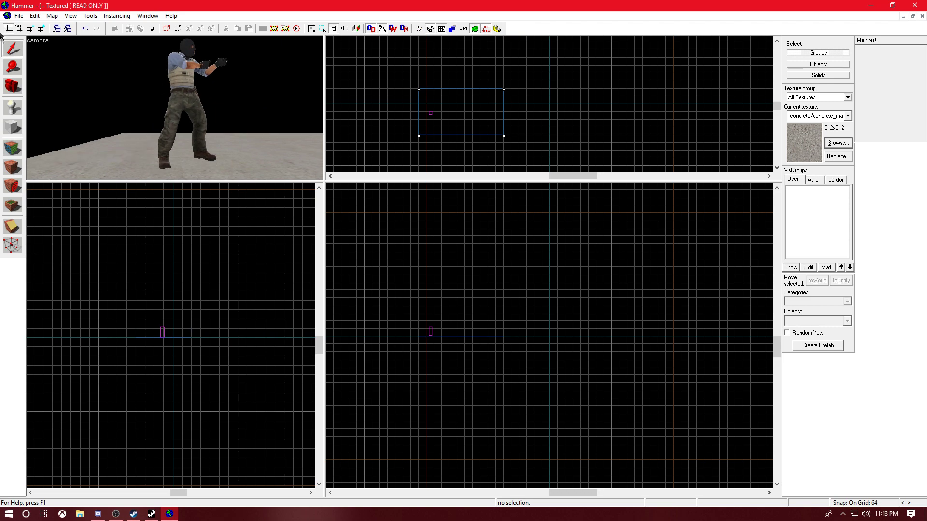
pyautogui.click(187, 95)
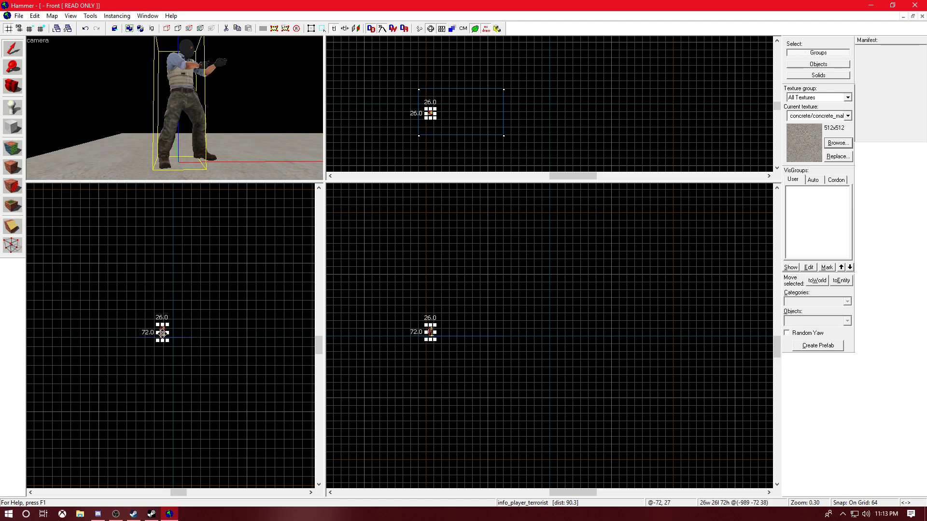
pyautogui.moveTo(162, 332); pyautogui.dragTo(164, 324)
# Examine the raised terrorist spawn and the floor block from several sides in the 3D view
pyautogui.press('Up')
pyautogui.press('Down')
pyautogui.press('s')
pyautogui.press('w')
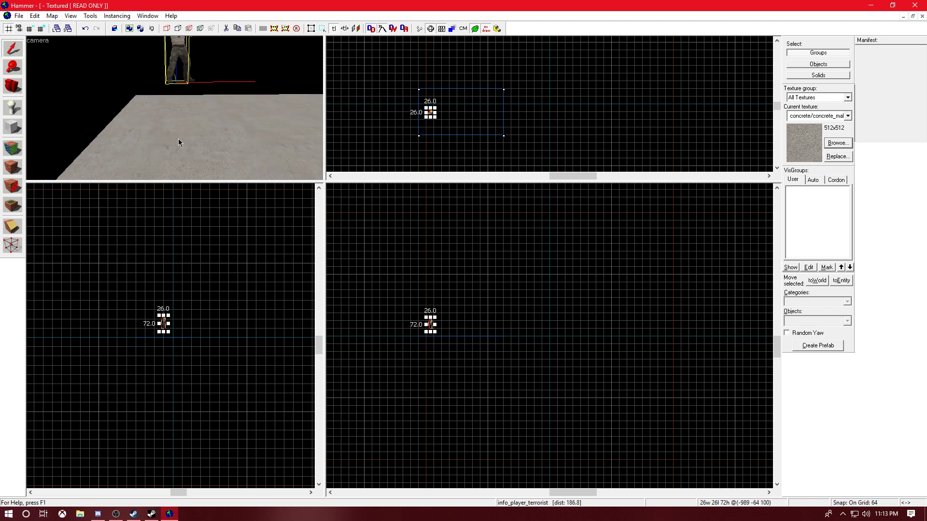
pyautogui.press('s')
pyautogui.press('a')
pyautogui.press('Right')
pyautogui.press('Right')
pyautogui.press('a')
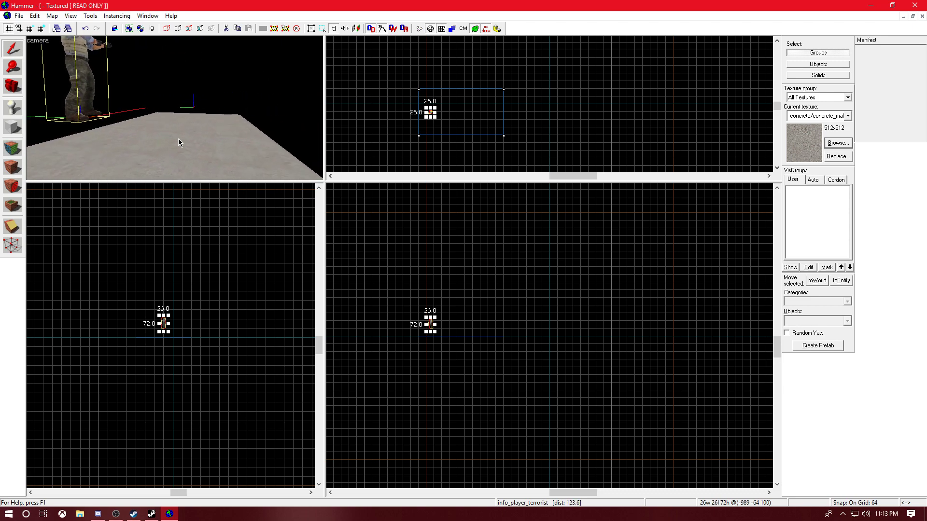
pyautogui.press('w')
pyautogui.press('Up')
pyautogui.press('Left')
pyautogui.press('Down')
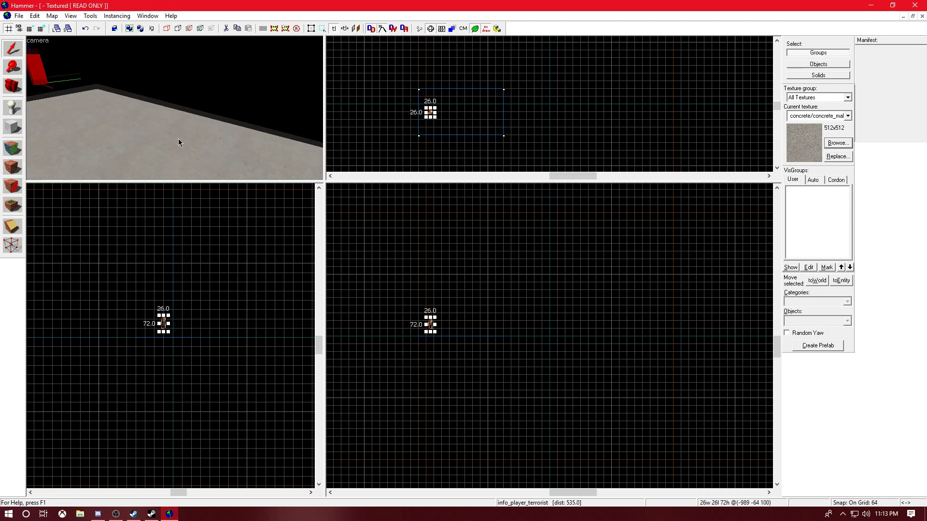
pyautogui.press('d')
pyautogui.press('Left')
pyautogui.press('Up')
pyautogui.press('w')
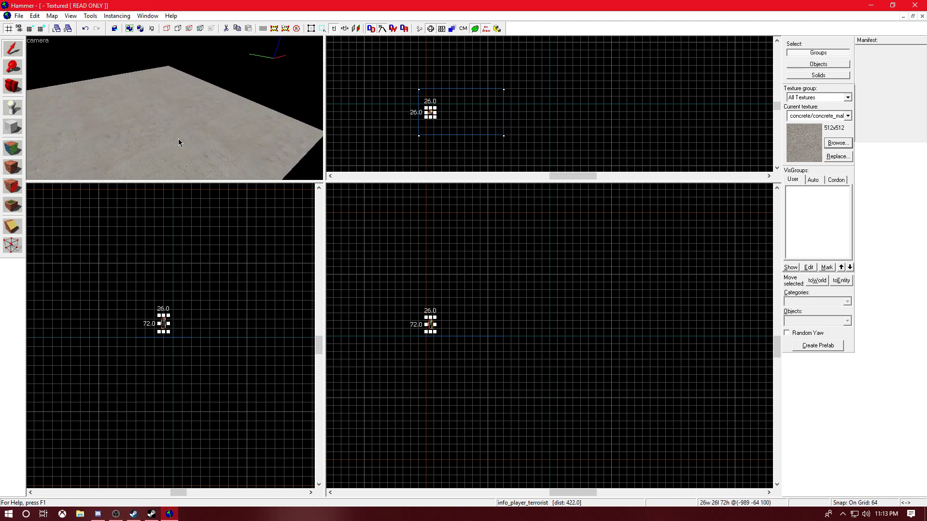
pyautogui.press('a')
pyautogui.press('w')
pyautogui.press('Up')
pyautogui.press('Right')
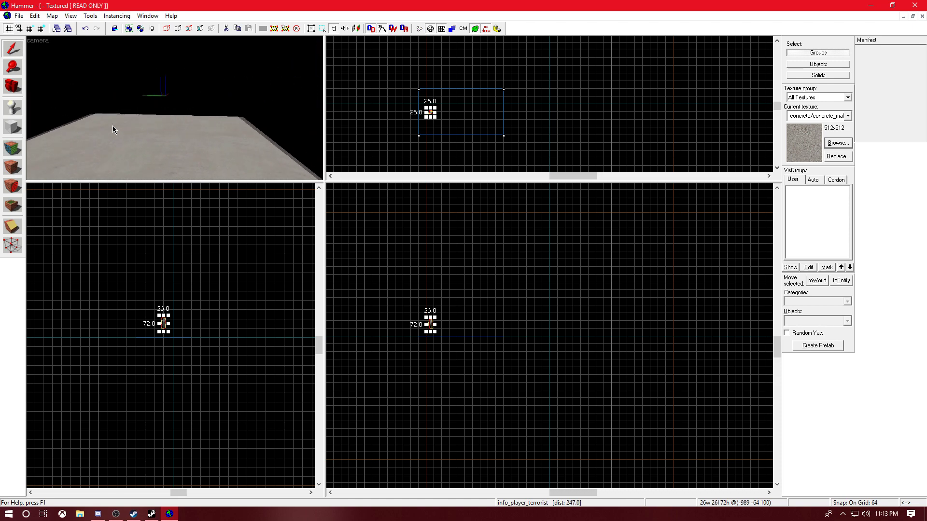
# Place a second info_player_terrorist entity on the floor block near its positive X edge with the Entity tool
pyautogui.press('a')
pyautogui.press('Down')
pyautogui.press('Up')
pyautogui.press('Left')
pyautogui.press('Down')
pyautogui.click(16, 113)
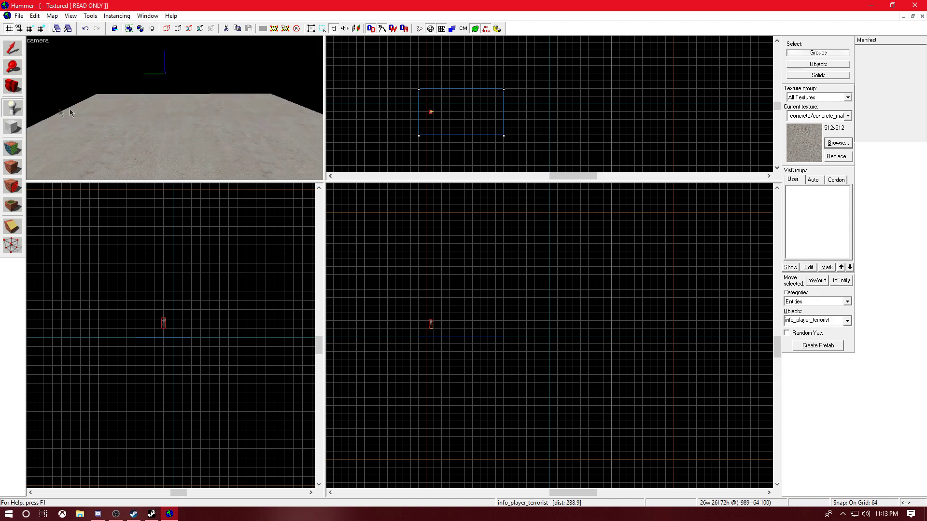
pyautogui.click(186, 105)
# Change the second spawn's class to info_player_counterterrorist in its object properties, apply it and close the dialog
pyautogui.click(14, 51)
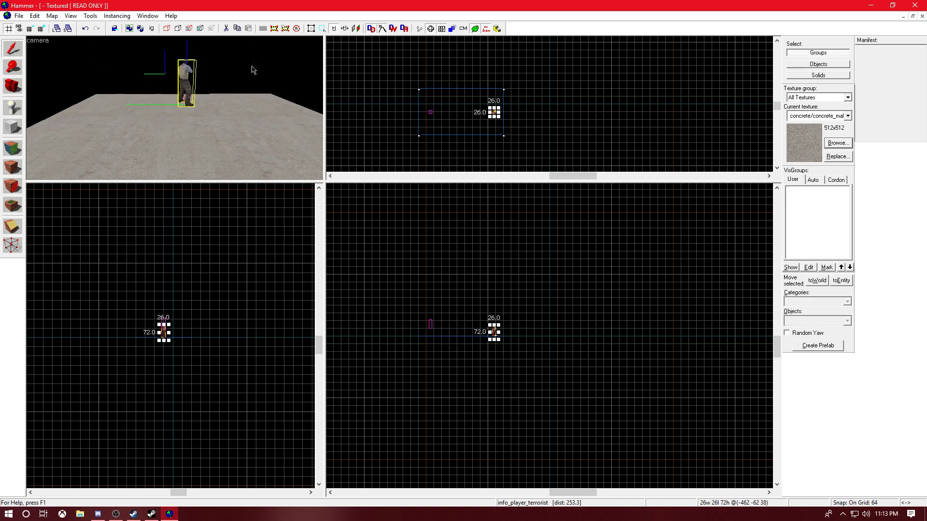
pyautogui.doubleClick(186, 79)
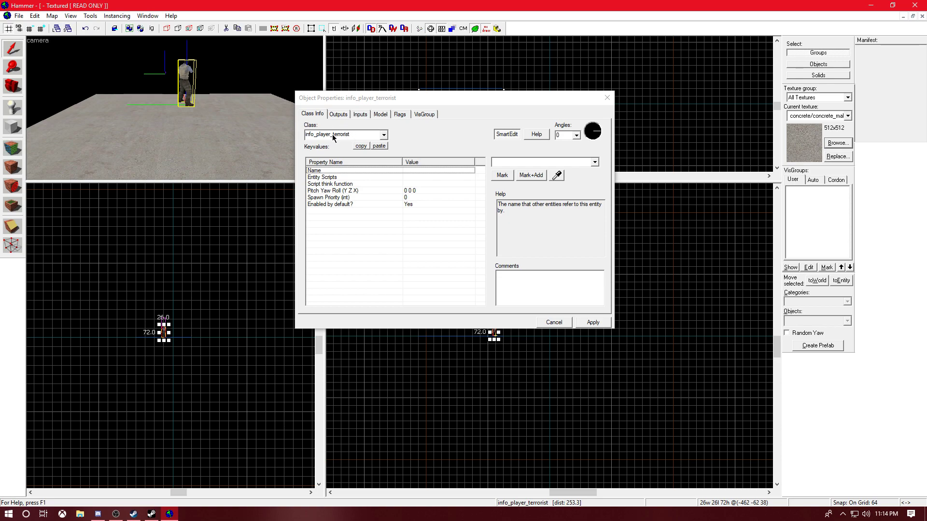
pyautogui.click(348, 135)
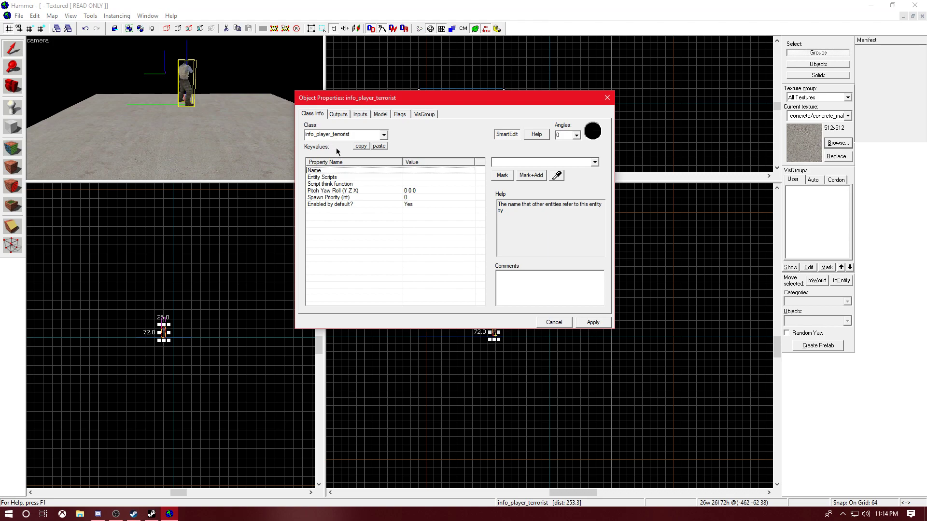
pyautogui.press('Left')
pyautogui.press('Left')
pyautogui.press('Left')
pyautogui.press('Left')
pyautogui.press('Left')
pyautogui.press('Left')
pyautogui.press('Left')
pyautogui.press('Left')
pyautogui.press('Left')
pyautogui.write('cou')
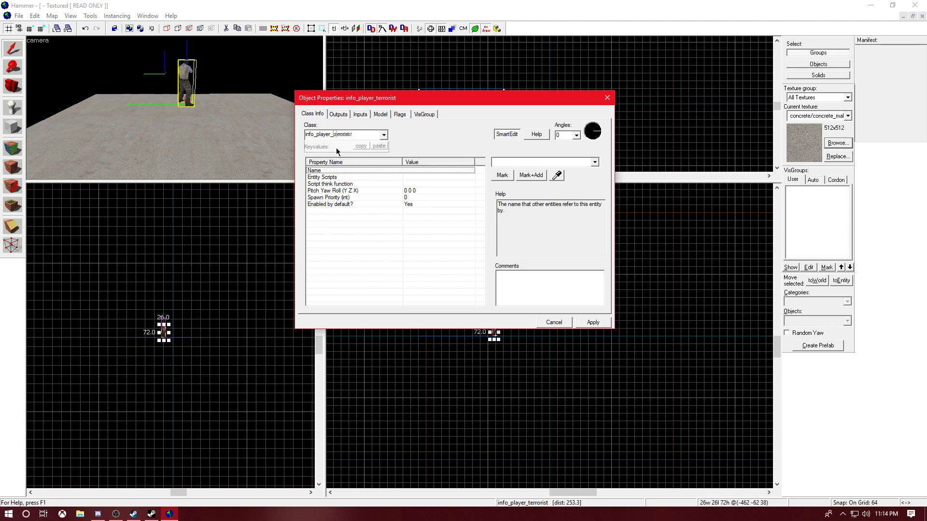
pyautogui.write('nterterrorist')
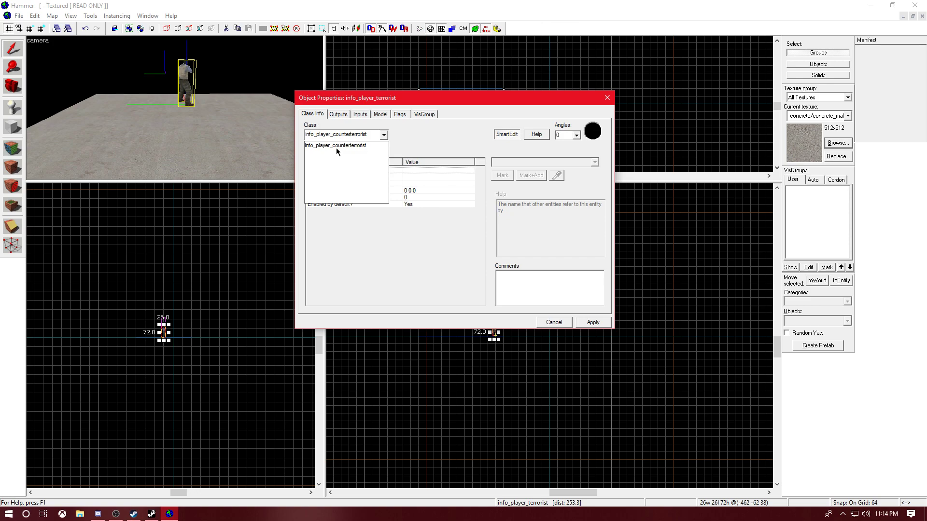
pyautogui.click(327, 146)
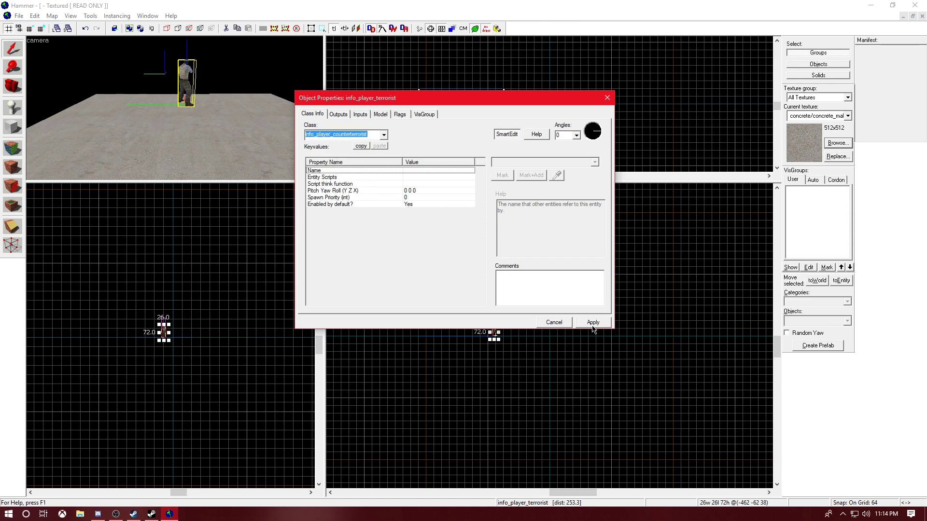
pyautogui.click(589, 321)
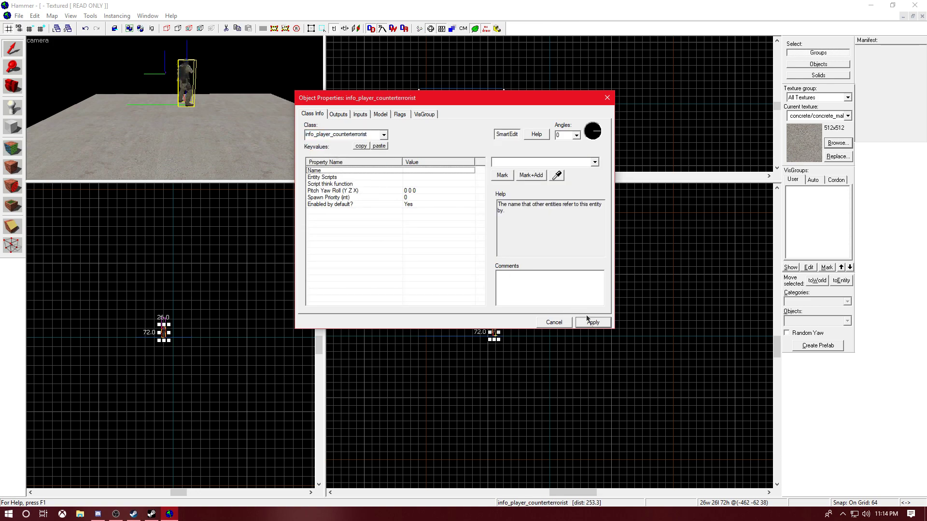
pyautogui.click(607, 99)
# Turn the counter-terrorist spawn to a yaw angle of 178 in its object properties and apply the change
pyautogui.scroll(5, 215, 85)
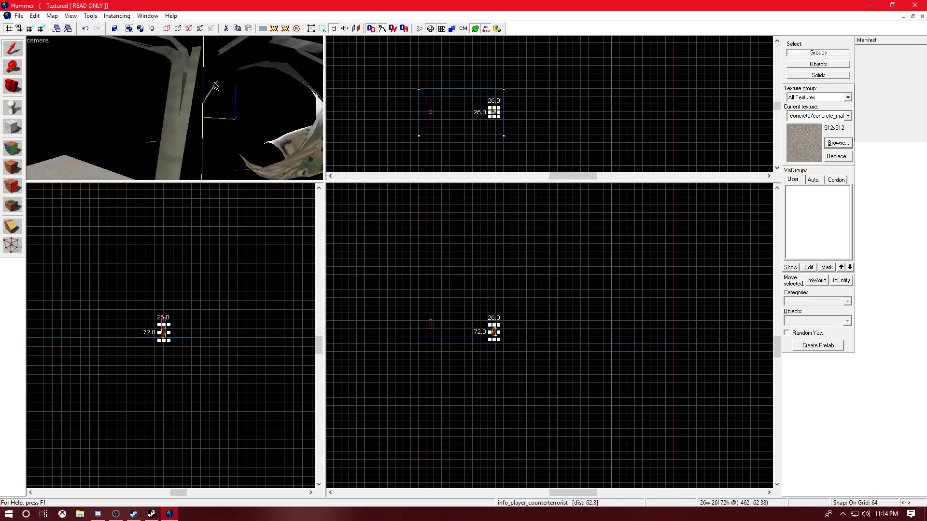
pyautogui.scroll(-6, 215, 86)
pyautogui.press('d')
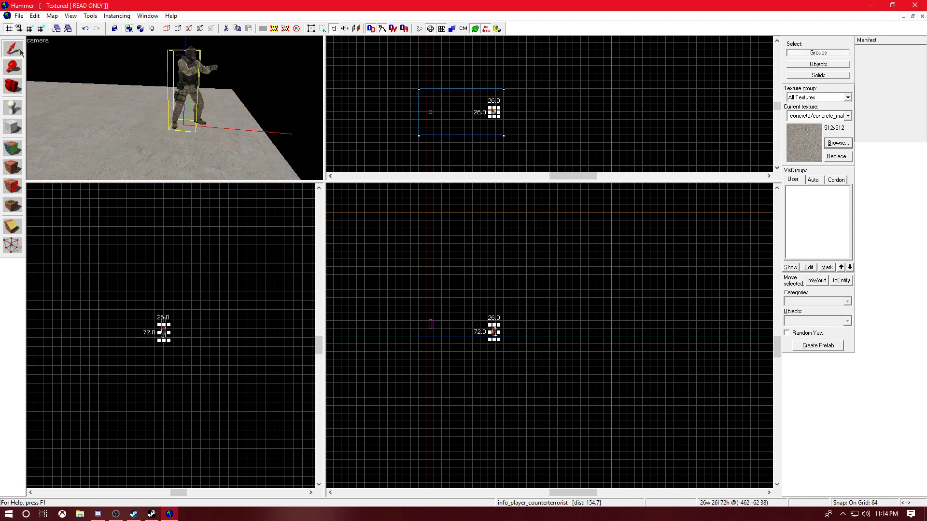
pyautogui.doubleClick(192, 76)
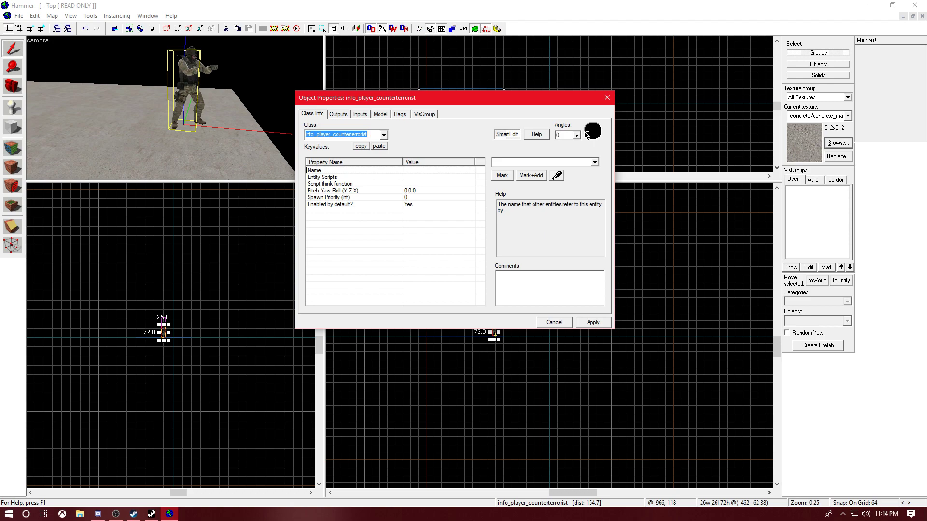
pyautogui.click(585, 133)
pyautogui.click(593, 322)
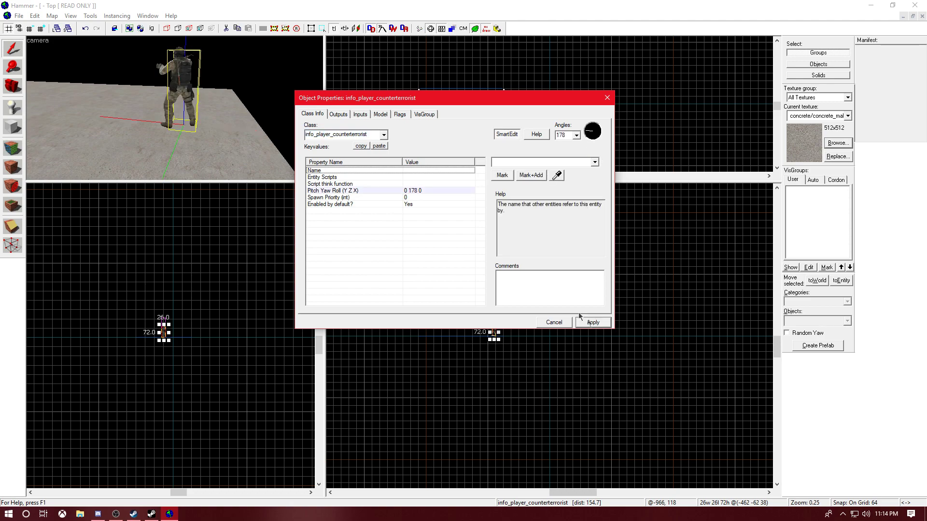
pyautogui.click(605, 99)
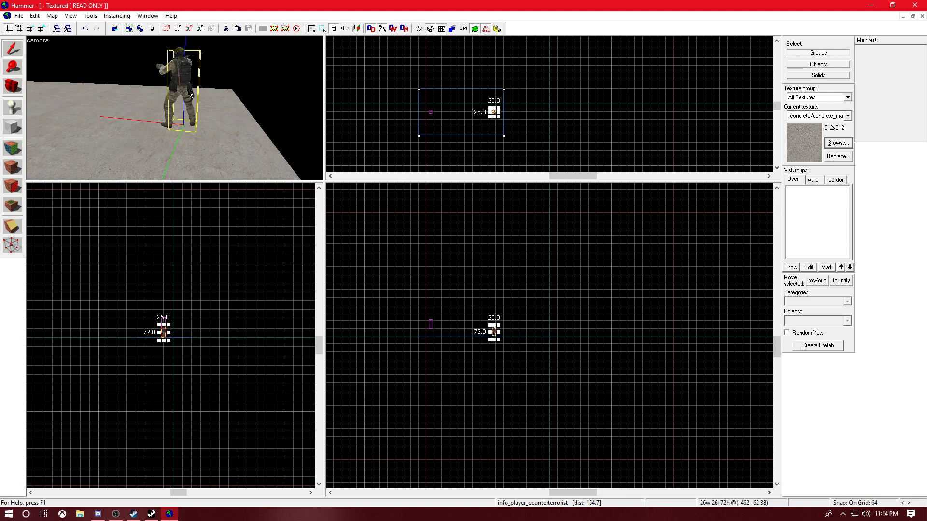
# Raise the counter-terrorist spawn above the floor block to the terrorist spawn's height in the front view, then clear the selection
pyautogui.click(107, 85)
pyautogui.press('w')
pyautogui.press('Left')
pyautogui.press('Up')
pyautogui.press('Right')
pyautogui.press('d')
pyautogui.press('Left')
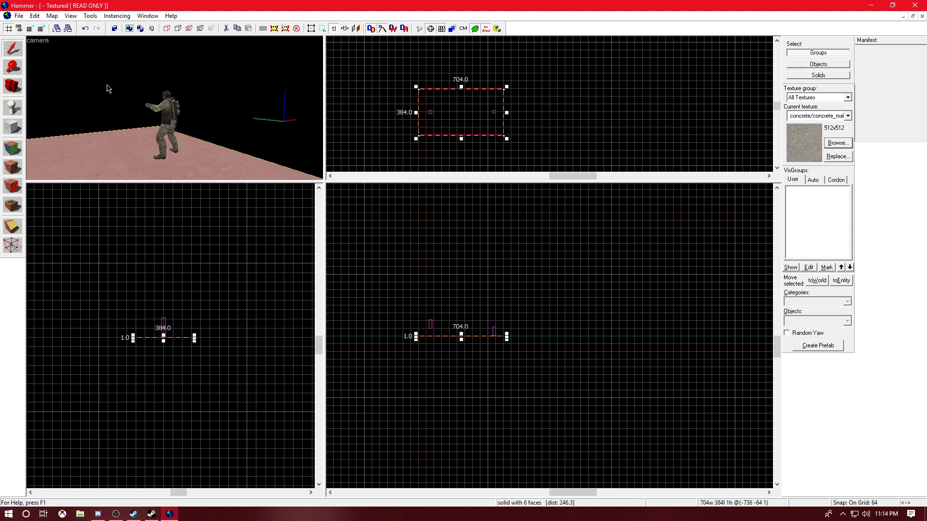
pyautogui.press('Left')
pyautogui.click(183, 117)
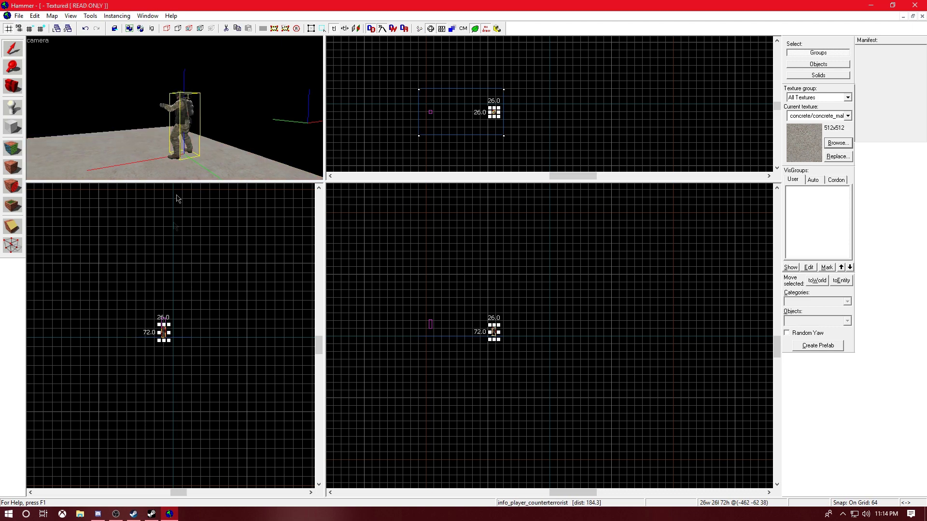
pyautogui.moveTo(164, 332); pyautogui.dragTo(164, 323)
pyautogui.click(170, 130)
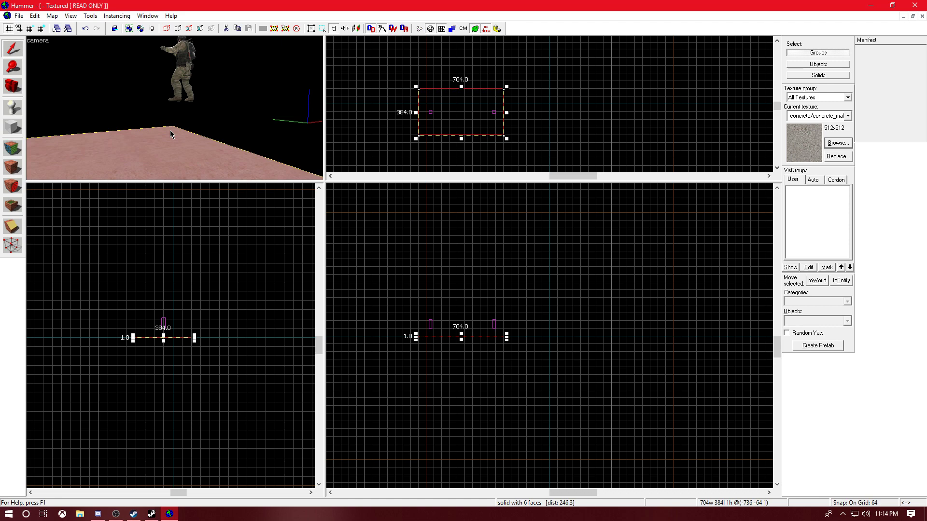
pyautogui.click(129, 107)
# Examine the positions and facing directions of both player spawns above the floor block in the 3D view
pyautogui.press('Up')
pyautogui.press('Left')
pyautogui.press('Right')
pyautogui.press('Down')
pyautogui.press('s')
pyautogui.press('Down')
pyautogui.press('Down')
pyautogui.press('Down')
pyautogui.press('Down')
pyautogui.press('Down')
pyautogui.press('Down')
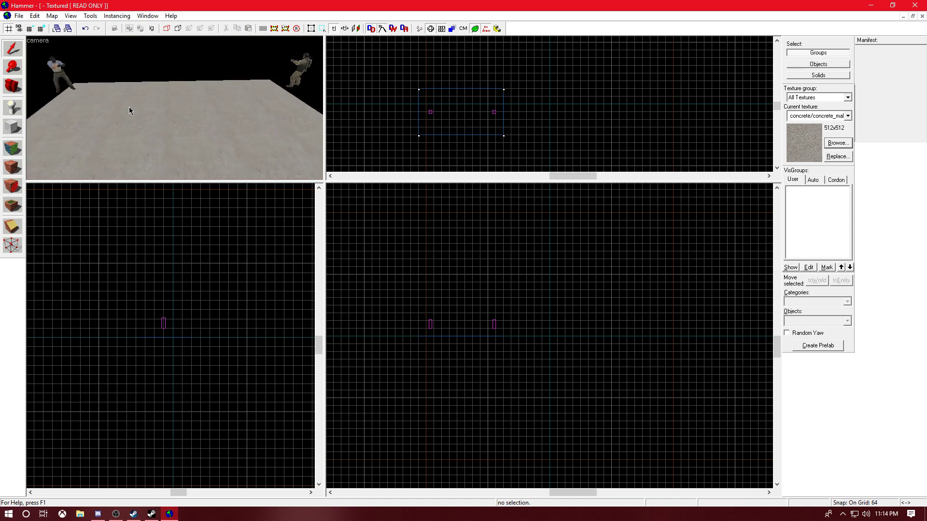
pyautogui.press('Down')
pyautogui.press('Down')
pyautogui.press('Down')
pyautogui.press('Down')
pyautogui.press('Down')
pyautogui.press('Down')
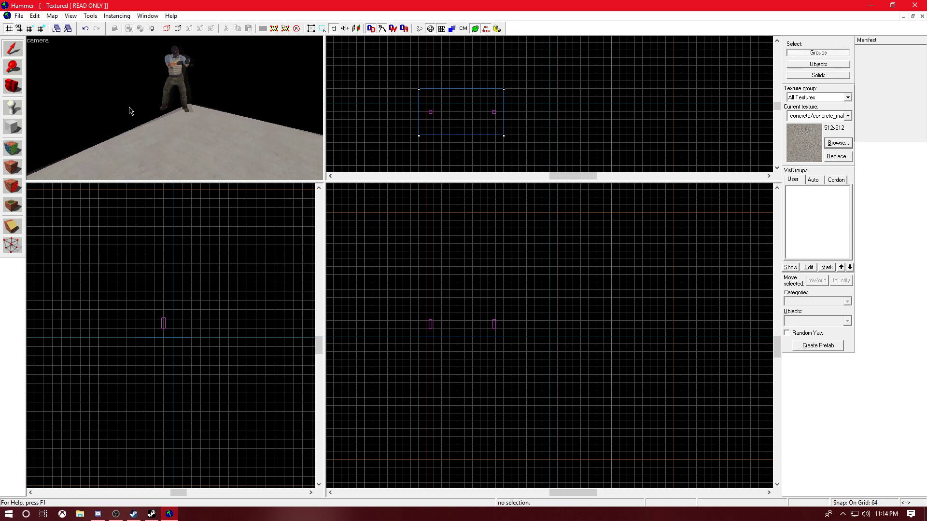
pyautogui.press('Right')
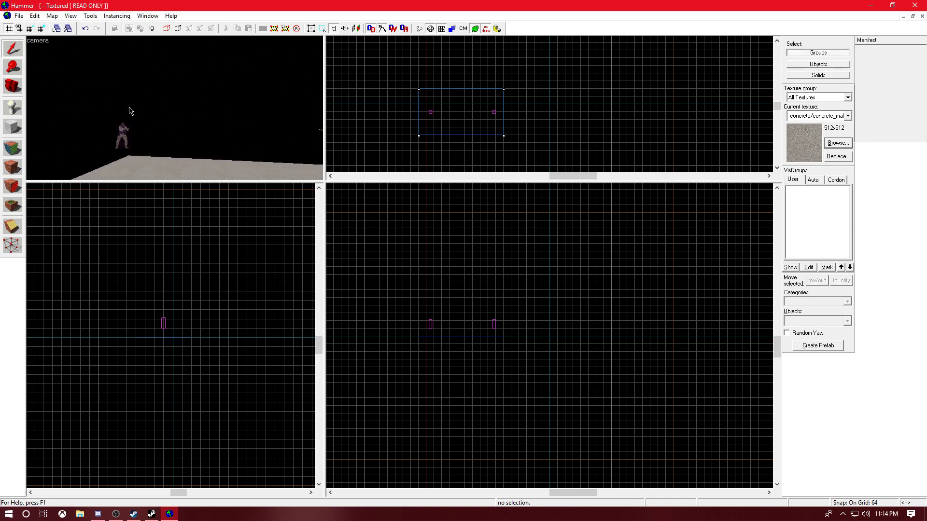
pyautogui.press('w')
pyautogui.press('Down')
pyautogui.press('Up')
pyautogui.press('Down')
pyautogui.press('s')
pyautogui.press('Right')
pyautogui.press('Up')
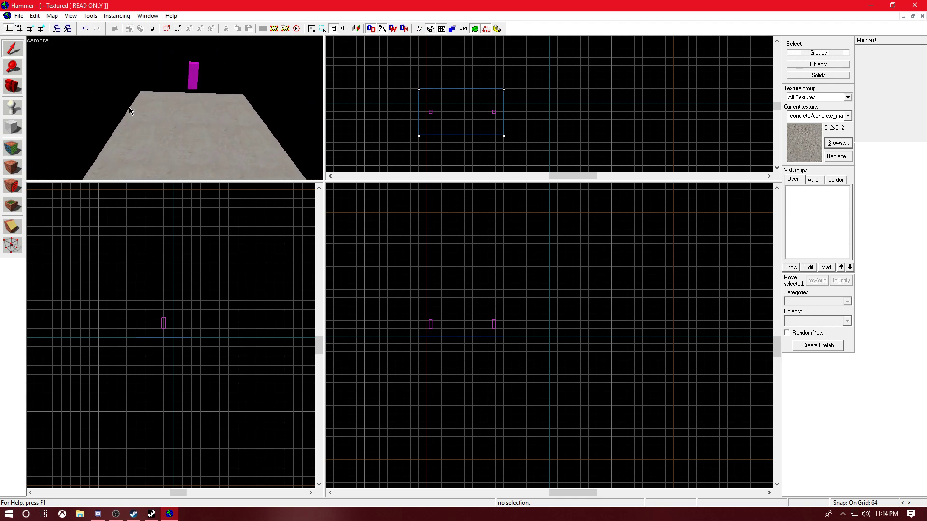
# Outline a 64 by 384 block along the floor's left edge in the top view
pyautogui.click(13, 128)
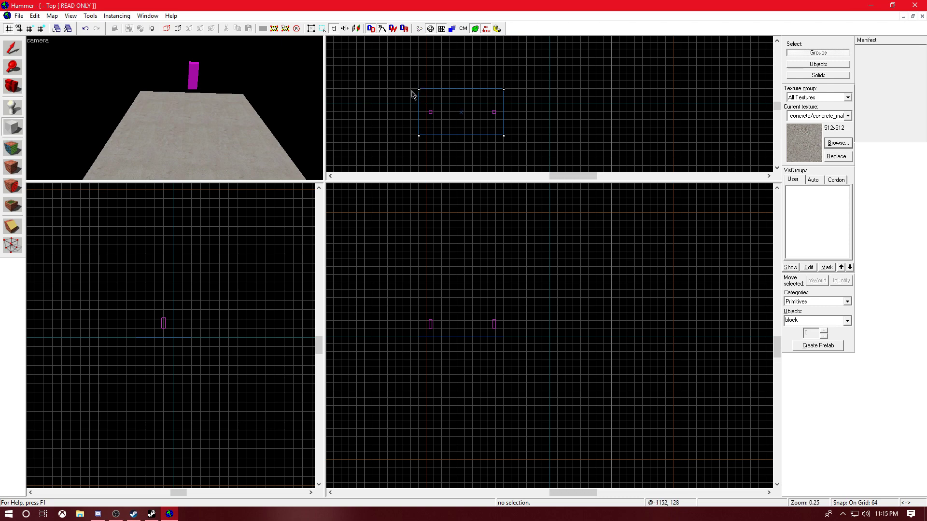
pyautogui.moveTo(410, 92); pyautogui.dragTo(419, 133)
pyautogui.press('a')
pyautogui.press('w')
pyautogui.press('Up')
pyautogui.press('Right')
pyautogui.press('s')
pyautogui.press('a')
pyautogui.press('Right')
pyautogui.press('Down')
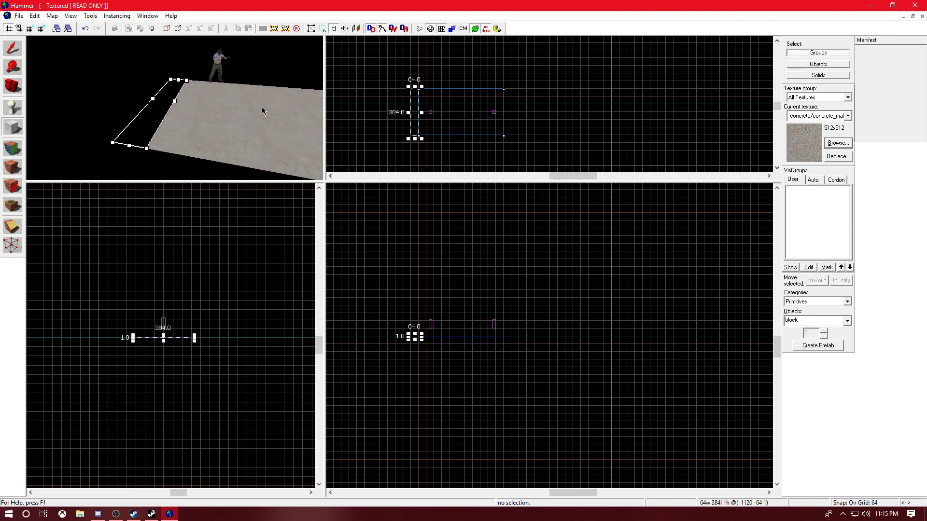
pyautogui.press('Down')
pyautogui.press('Up')
pyautogui.press('d')
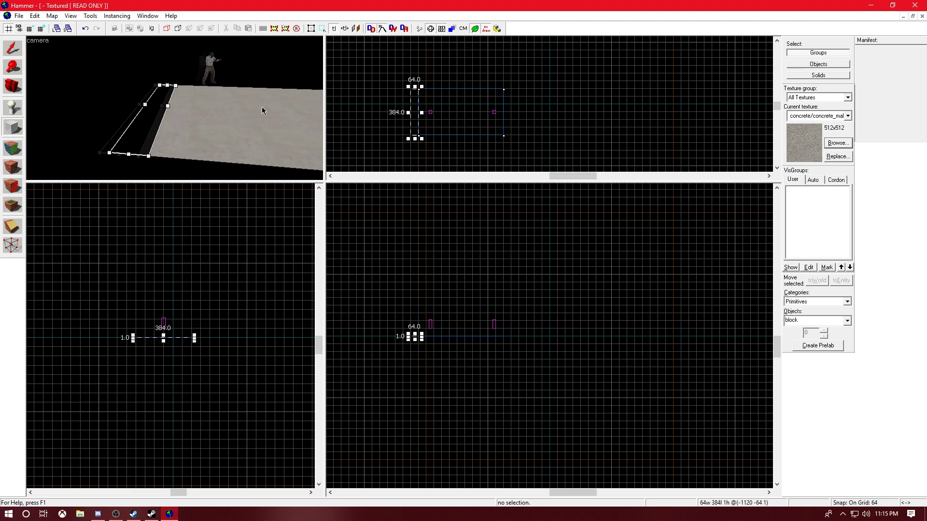
pyautogui.press('Left')
pyautogui.press('w')
pyautogui.press('Up')
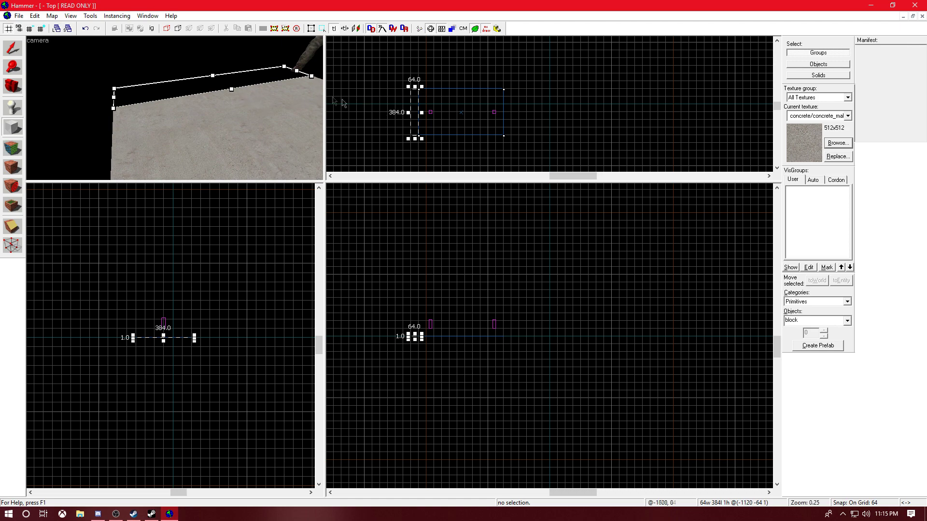
# Raise the outlined block to a height of 192 in the front view and create it as a solid
pyautogui.moveTo(163, 334); pyautogui.dragTo(168, 305)
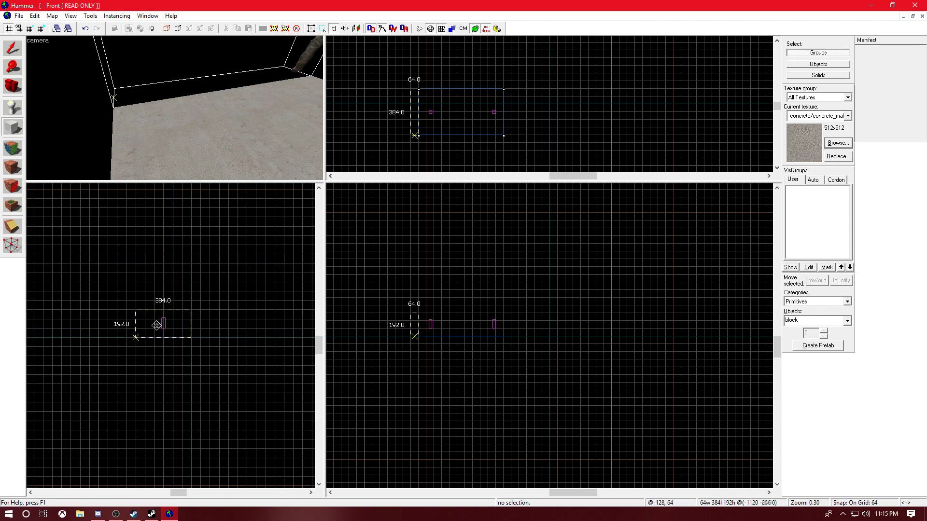
pyautogui.press('Up')
pyautogui.press('a')
pyautogui.press('Right')
pyautogui.scroll(-10, 152, 123)
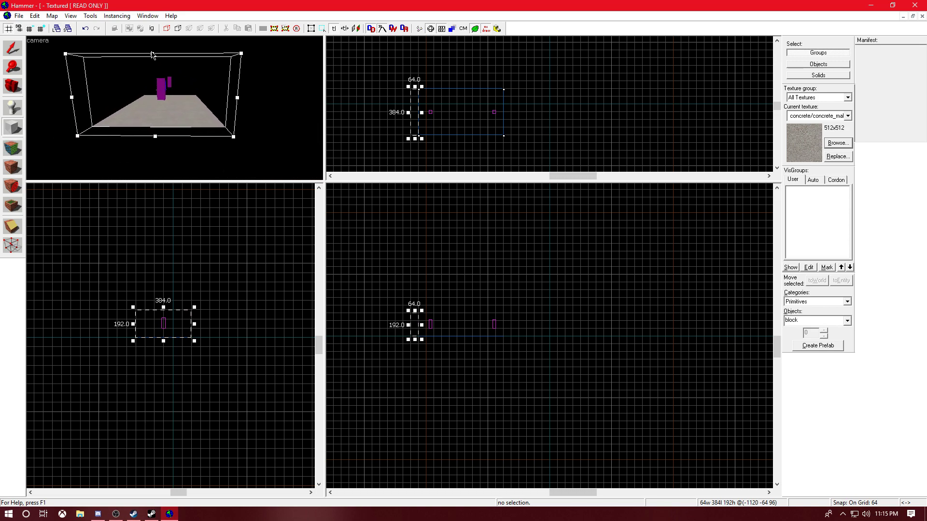
pyautogui.scroll(4, 154, 67)
pyautogui.scroll(-4, 154, 64)
pyautogui.press('d')
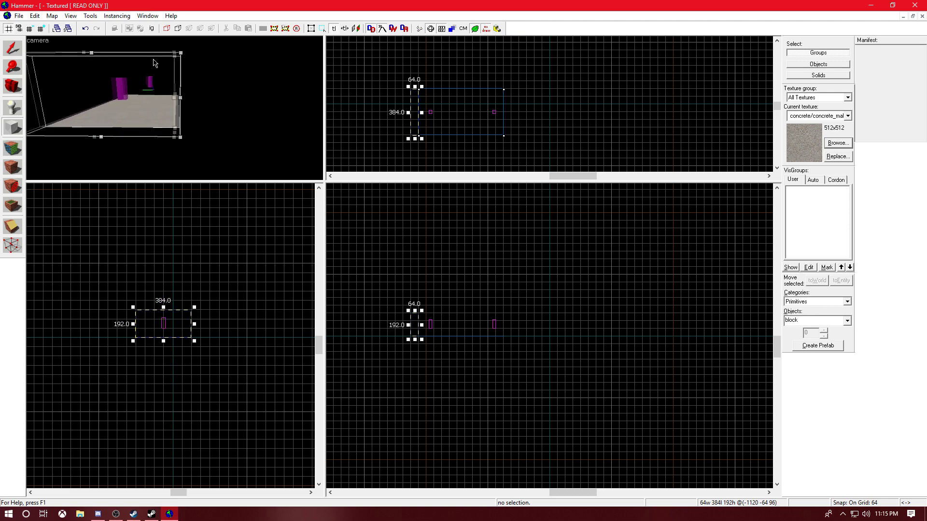
pyautogui.press('Up')
pyautogui.press('Left')
pyautogui.press('Down')
pyautogui.press('a')
pyautogui.press('Right')
pyautogui.press('a')
pyautogui.press('d')
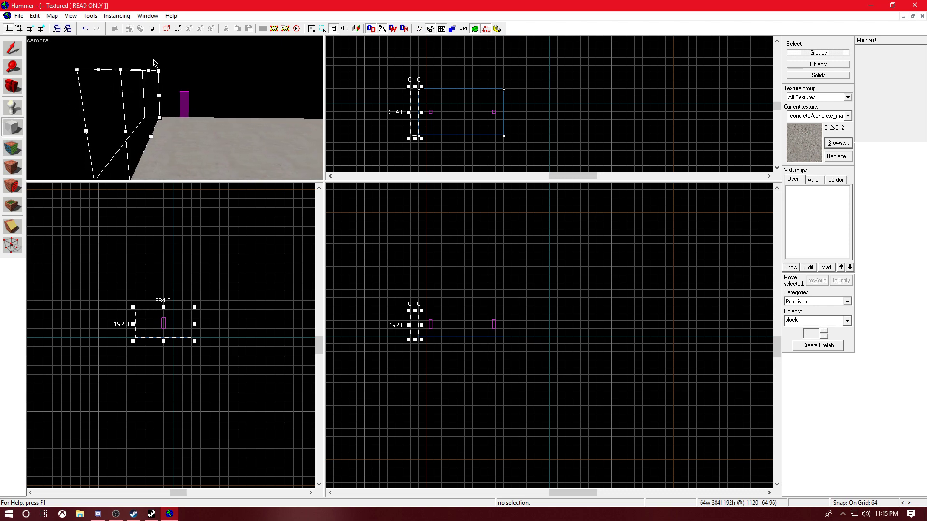
pyautogui.rightClick(415, 125)
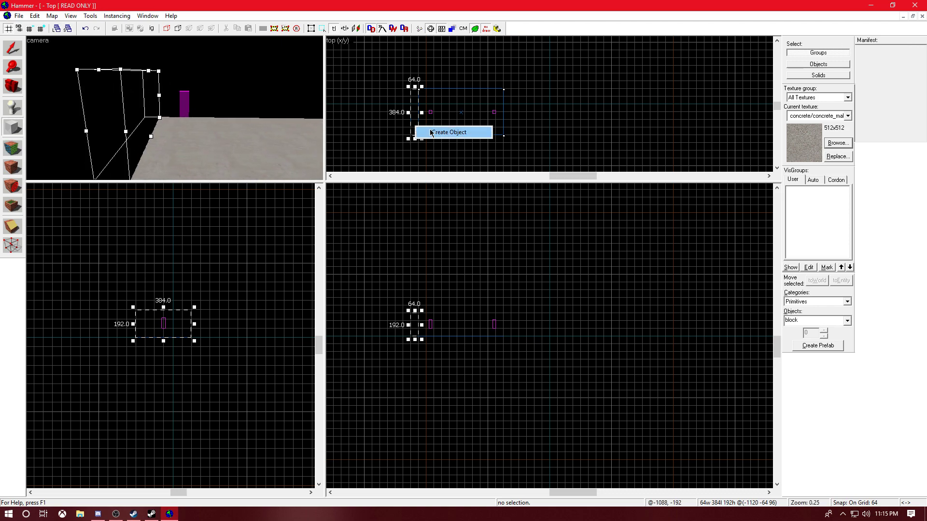
pyautogui.click(431, 132)
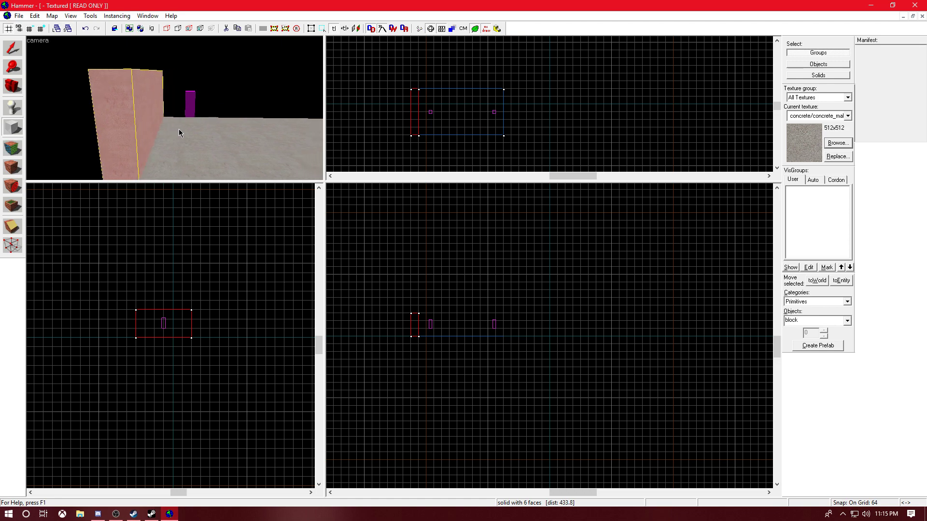
# Select the new concrete wall block beside the floor and cut it from the map
pyautogui.press('d')
pyautogui.press('Left')
pyautogui.press('Right')
pyautogui.press('a')
pyautogui.press('Down')
pyautogui.press('s')
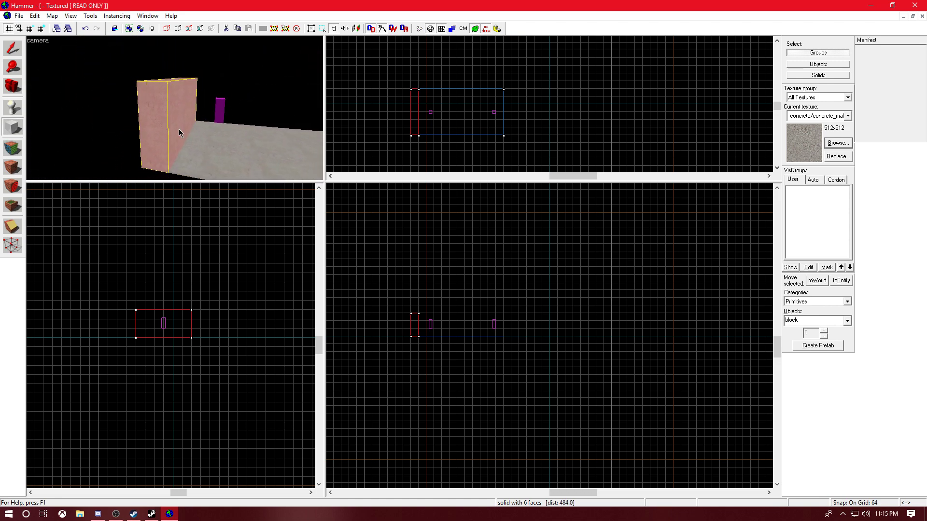
pyautogui.press('w')
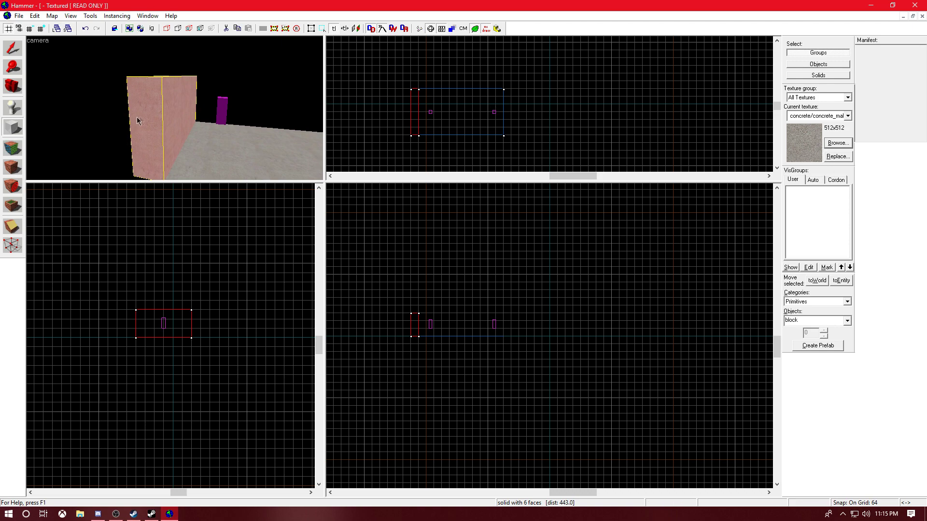
pyautogui.click(13, 50)
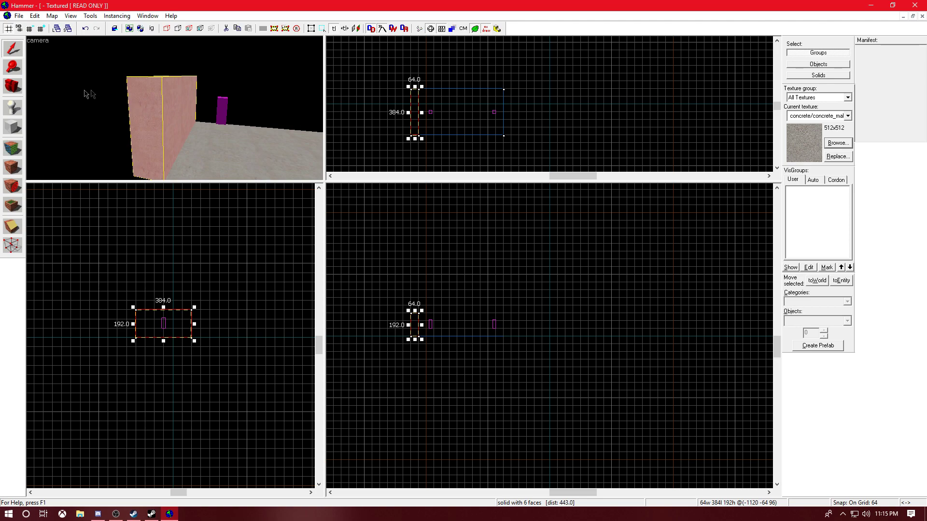
pyautogui.rightClick(413, 124)
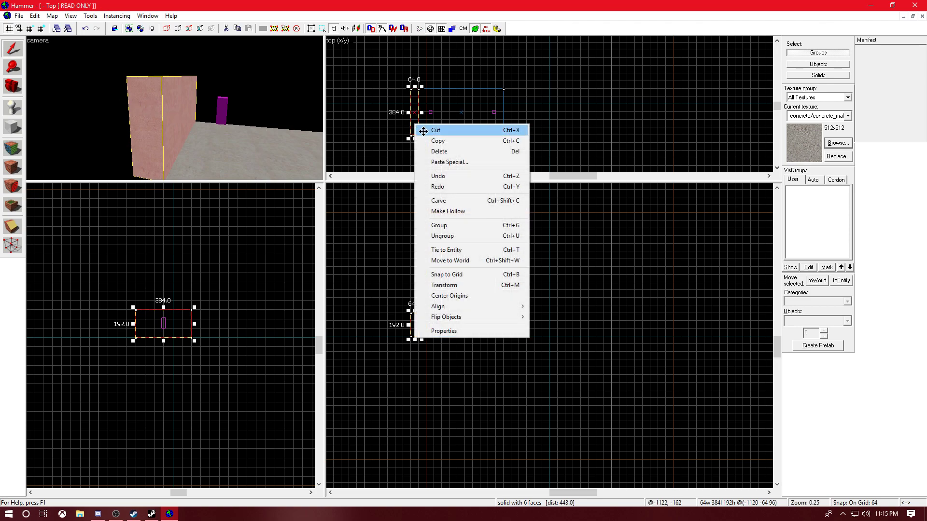
pyautogui.click(421, 128)
# Browse the texture library and choose brick/hr_brick/venice/venice_brick_4d as the current texture
pyautogui.click(840, 146)
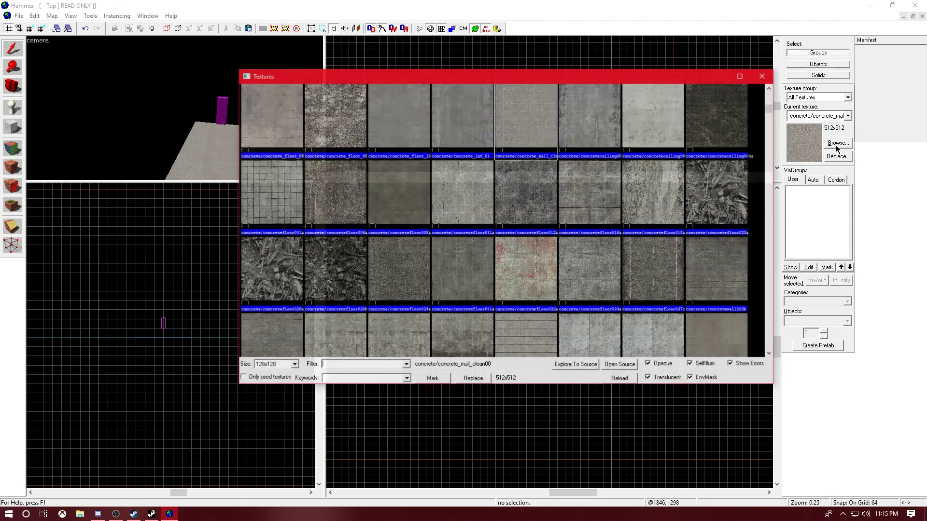
pyautogui.scroll(-5, 536, 242)
pyautogui.scroll(10, 526, 242)
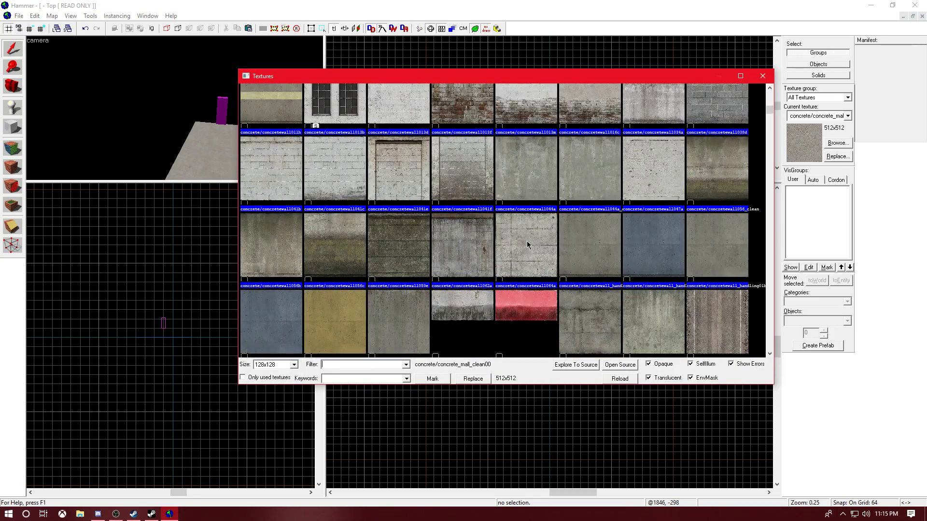
pyautogui.scroll(10, 528, 242)
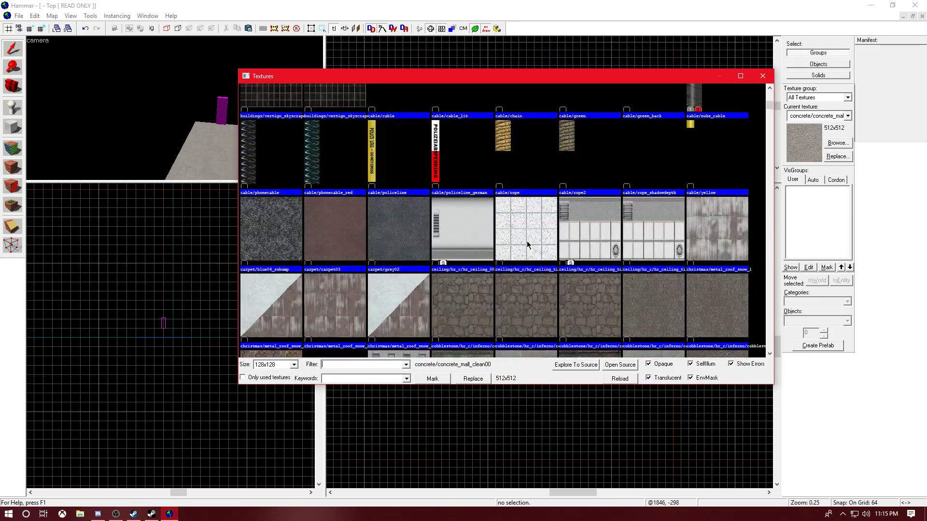
pyautogui.scroll(-2, 526, 242)
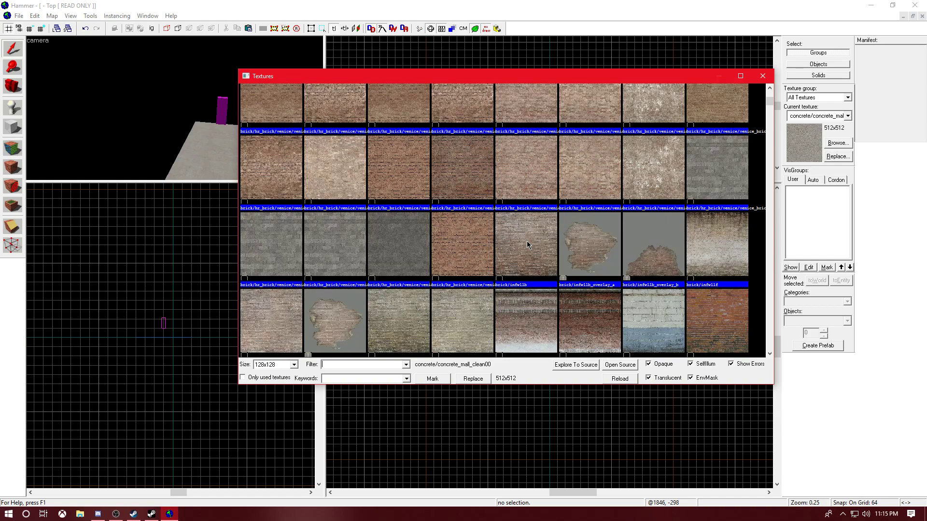
pyautogui.doubleClick(419, 182)
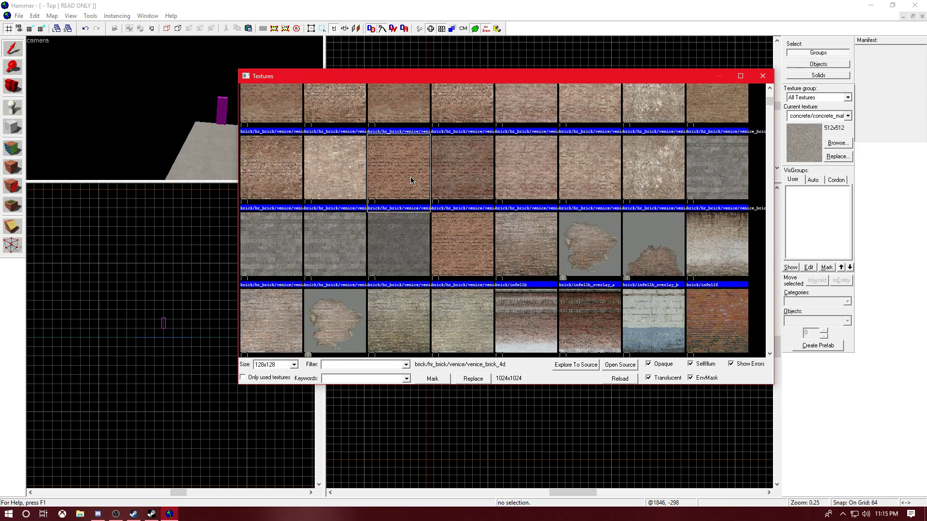
# Try outlining a 64 by 384 wall area along the floor's left edge in the top view
pyautogui.press('Down')
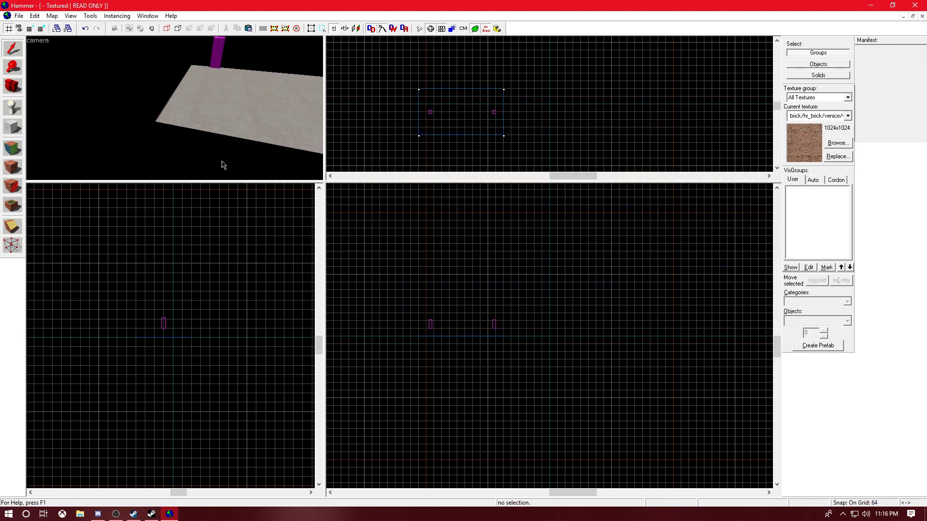
pyautogui.press('Right')
pyautogui.press('w')
pyautogui.press('a')
pyautogui.press('Up')
pyautogui.press('Down')
pyautogui.press('Right')
pyautogui.press('a')
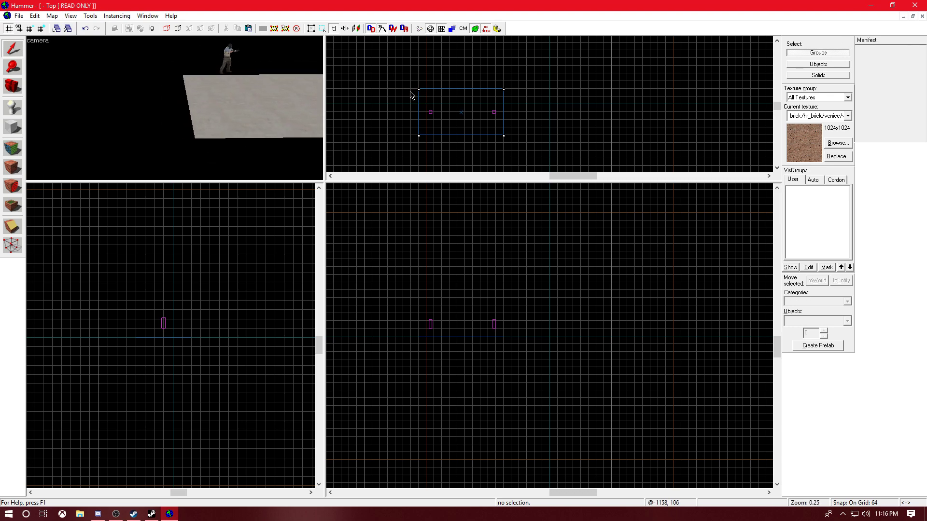
pyautogui.moveTo(411, 94); pyautogui.dragTo(418, 139)
pyautogui.press('d')
pyautogui.press('Right')
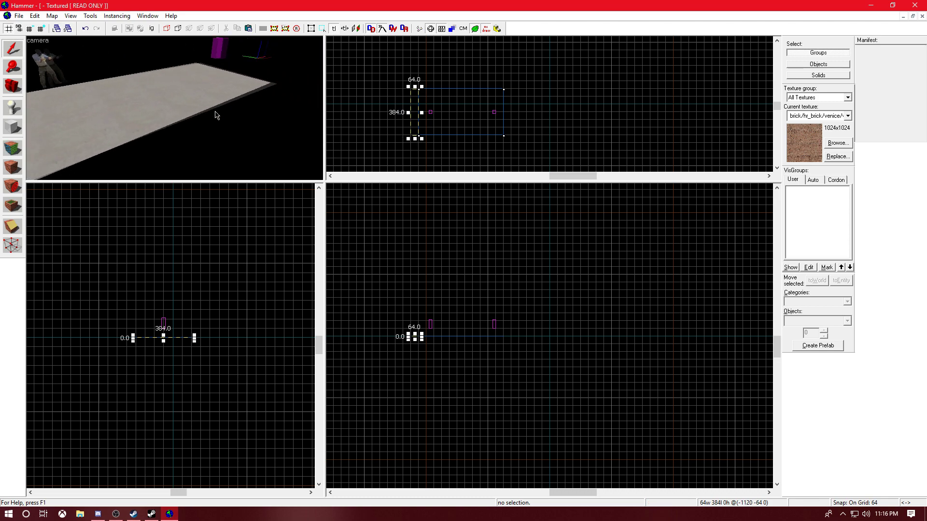
pyautogui.press('Up')
pyautogui.press('Left')
pyautogui.press('d')
pyautogui.press('Down')
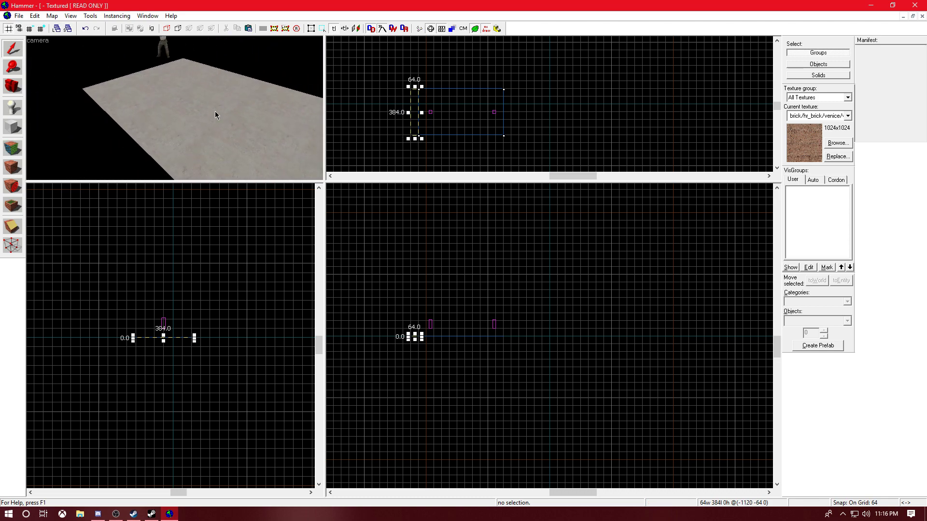
pyautogui.press('a')
pyautogui.press('s')
pyautogui.press('Right')
pyautogui.press('Up')
pyautogui.press('w')
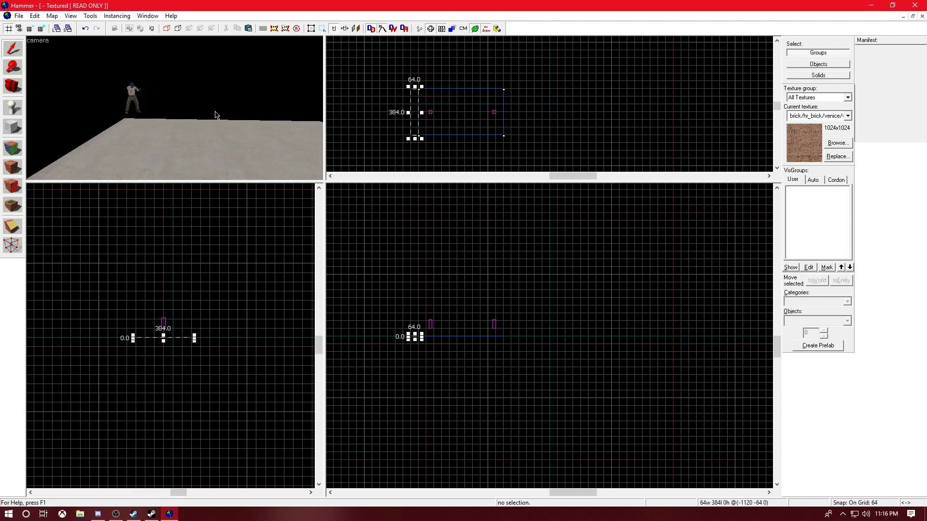
pyautogui.press('d')
pyautogui.press('Left')
pyautogui.press('s')
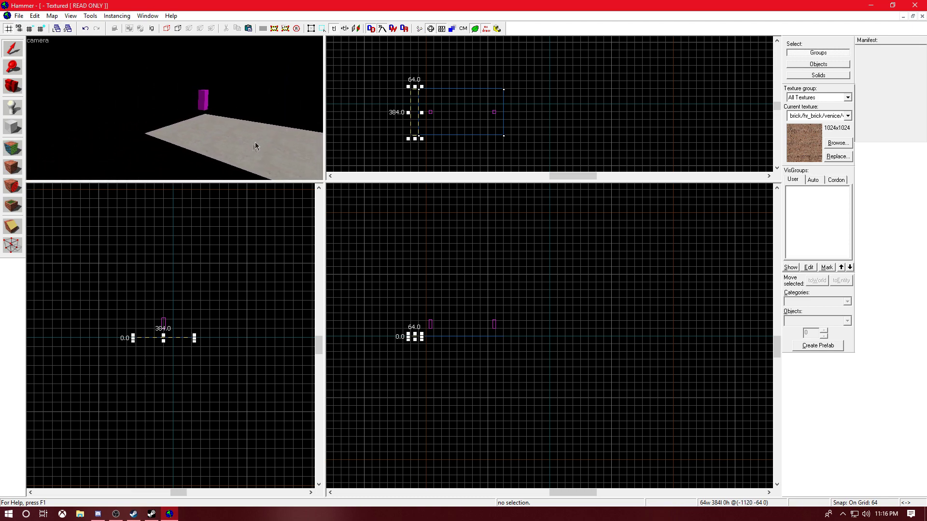
# Raise the outlined wall area to a height of 128 in the front view and look through the editing commands
pyautogui.moveTo(163, 335); pyautogui.dragTo(165, 311)
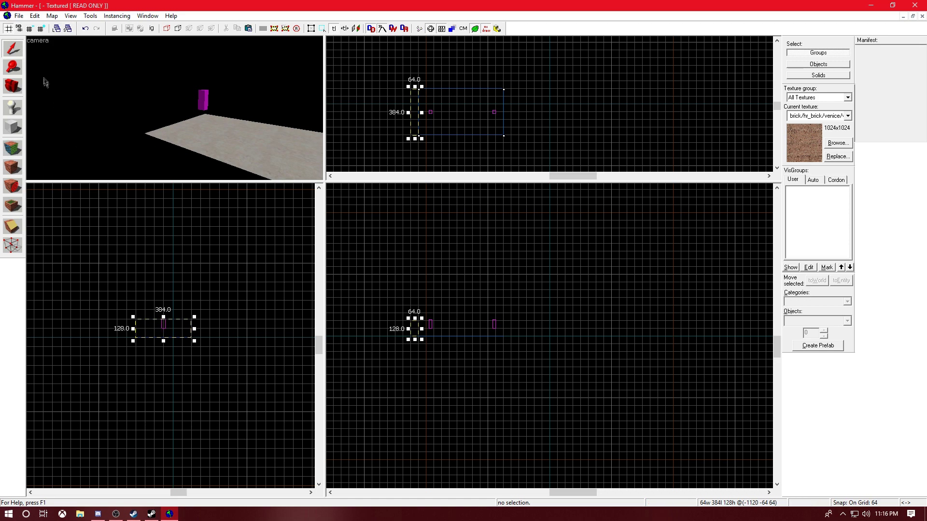
pyautogui.click(32, 18)
pyautogui.click(35, 17)
pyautogui.click(36, 17)
pyautogui.click(38, 27)
pyautogui.click(35, 16)
pyautogui.click(39, 27)
pyautogui.click(34, 16)
pyautogui.click(59, 38)
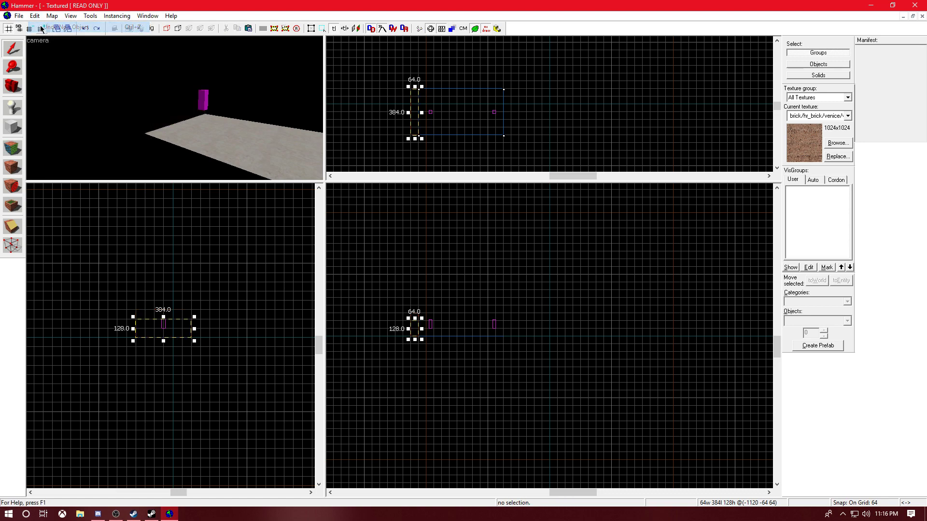
# Examine the floor and its outlined edge from several angles in the 3D view
pyautogui.press('a')
pyautogui.press('w')
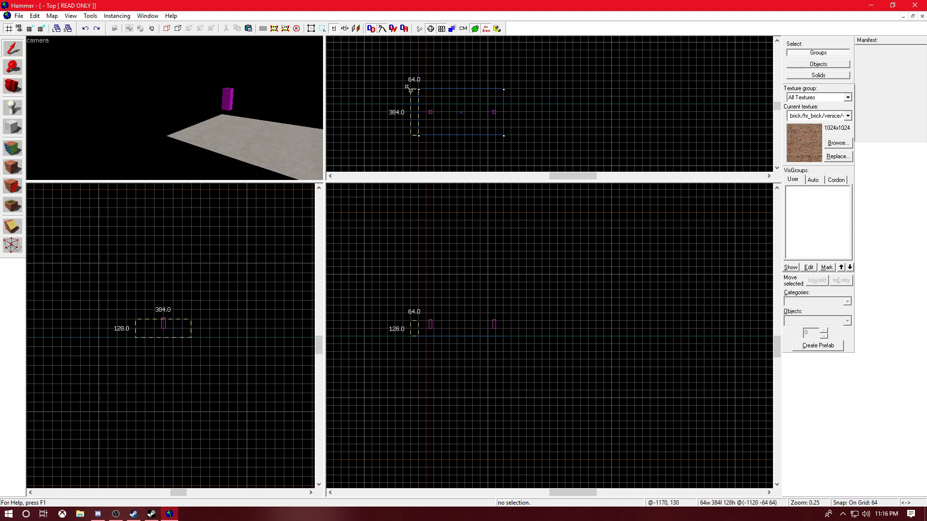
pyautogui.press('d')
pyautogui.press('Down')
pyautogui.press('w')
pyautogui.press('Up')
pyautogui.press('Up')
pyautogui.press('Right')
pyautogui.press('w')
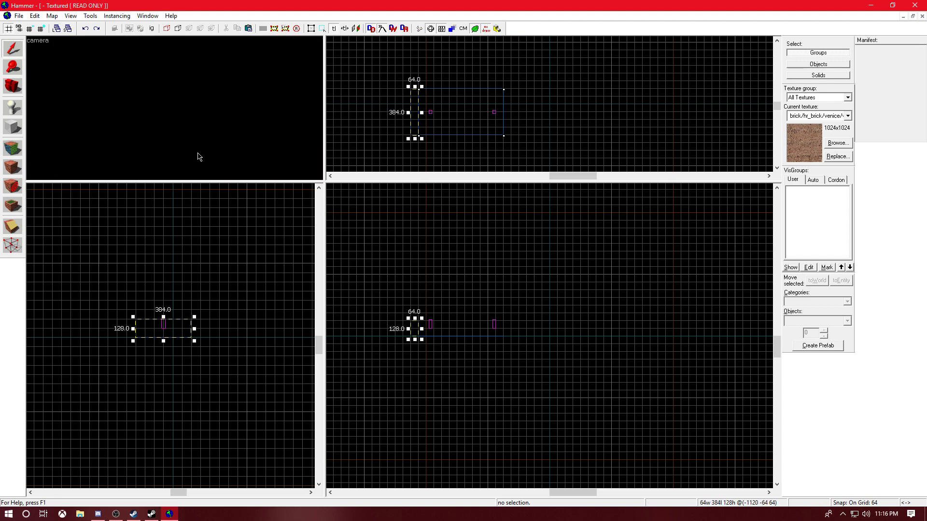
pyautogui.press('Down')
pyautogui.press('s')
pyautogui.press('Right')
pyautogui.press('Up')
pyautogui.press('s')
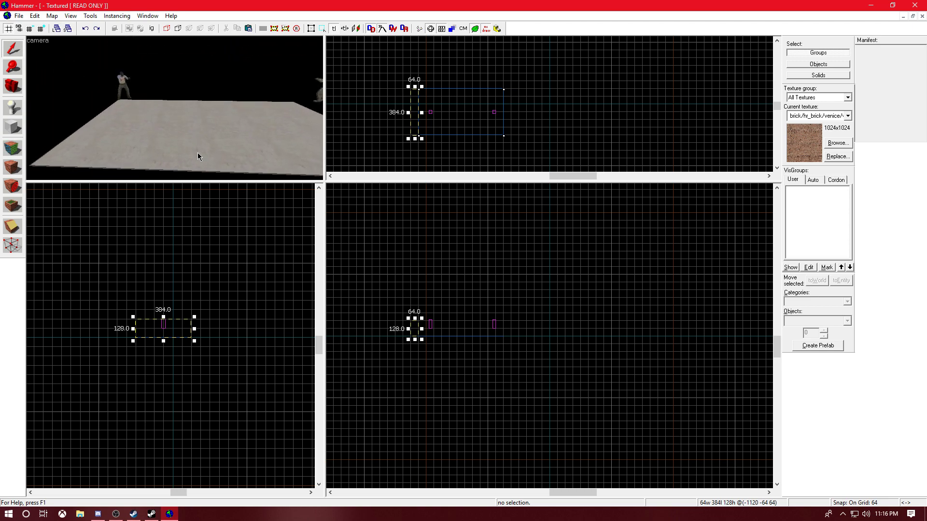
# Try redrawing the 64 by 384 outline beside the floor with a height of 192, then check its available commands
pyautogui.moveTo(378, 89); pyautogui.dragTo(418, 135)
pyautogui.press('Right')
pyautogui.press('Left')
pyautogui.press('Left')
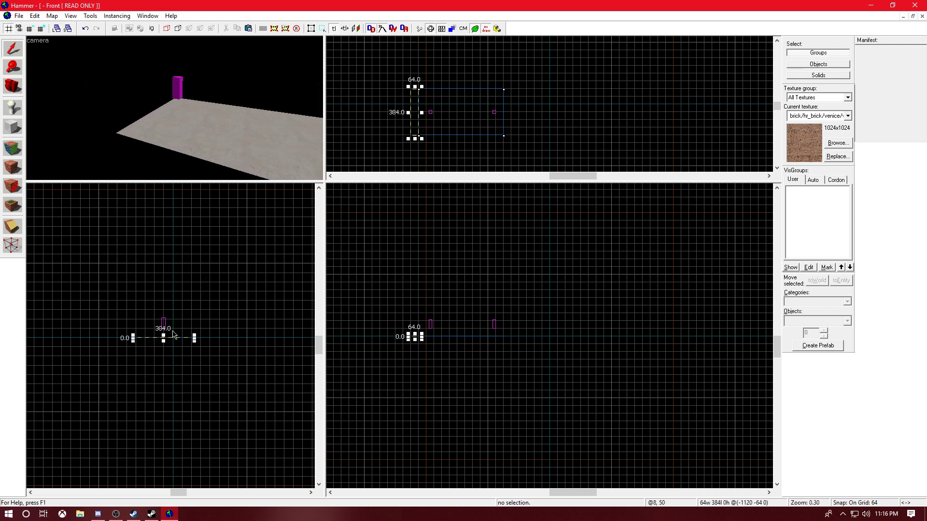
pyautogui.moveTo(164, 333); pyautogui.dragTo(163, 309)
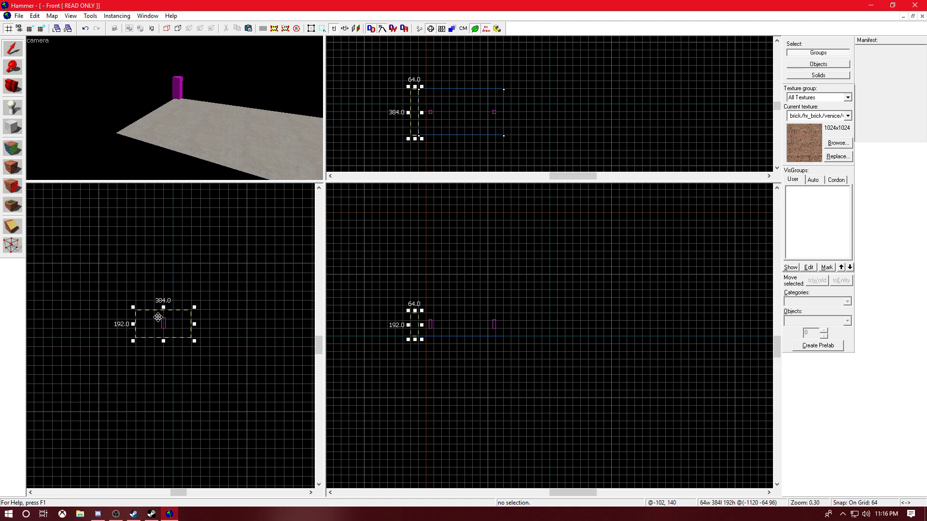
pyautogui.rightClick(161, 321)
pyautogui.rightClick(146, 323)
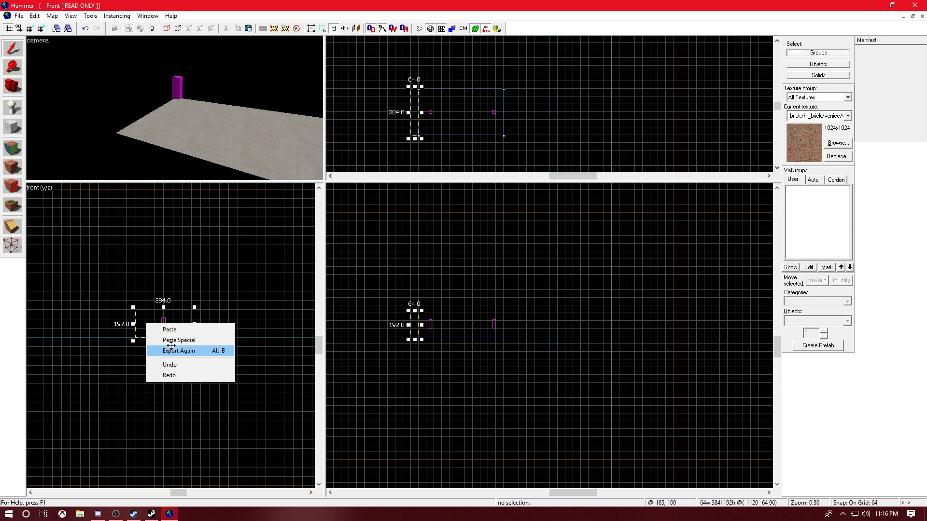
pyautogui.click(96, 302)
# Create a brick block 1 wide, 384 long and 192 high along the floor's left edge in the top view
pyautogui.click(14, 128)
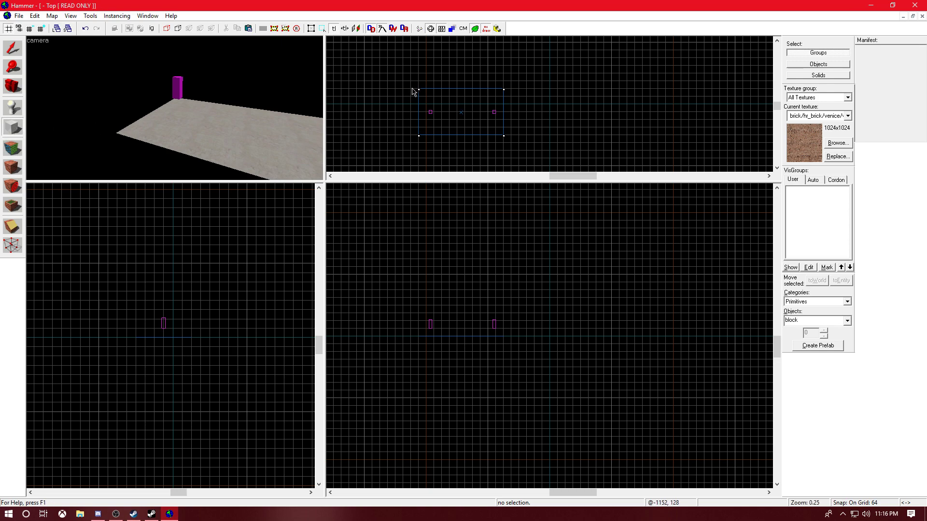
pyautogui.moveTo(412, 92); pyautogui.dragTo(421, 137)
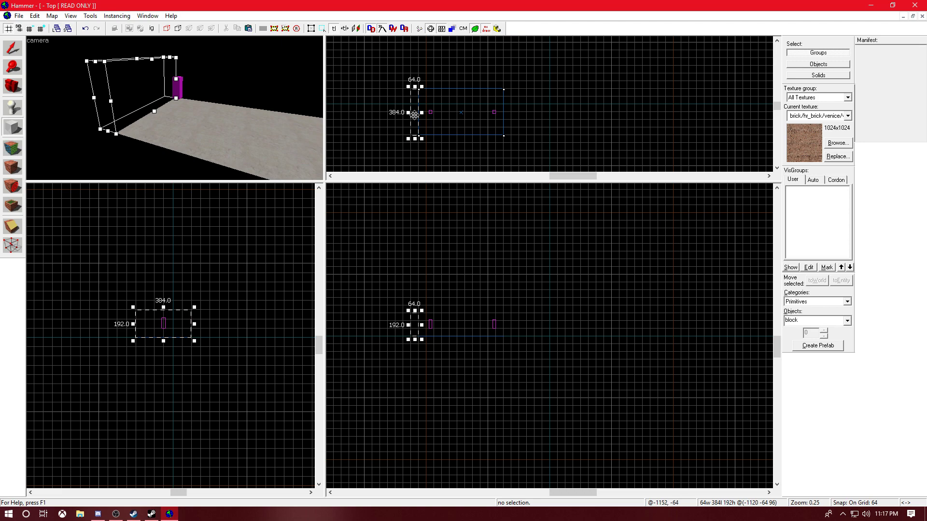
pyautogui.moveTo(411, 112); pyautogui.dragTo(420, 112)
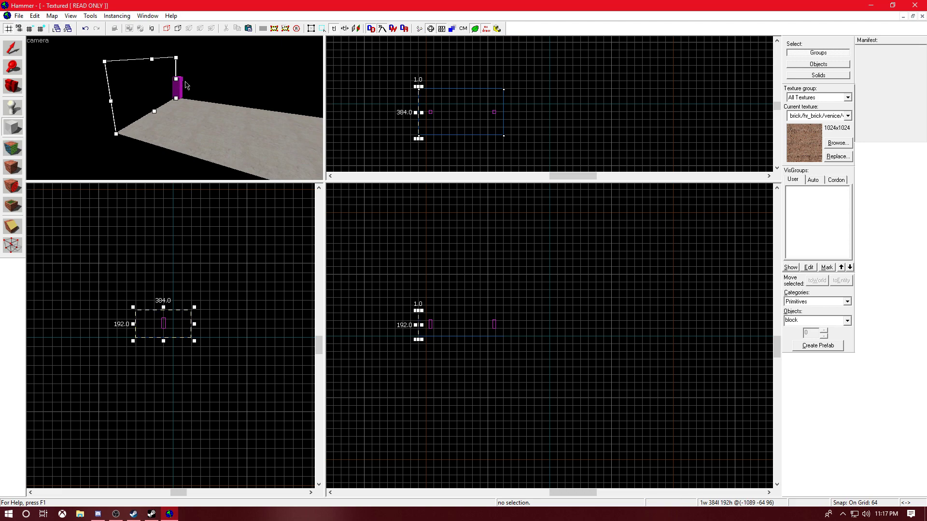
pyautogui.press('a')
pyautogui.press('w')
pyautogui.press('d')
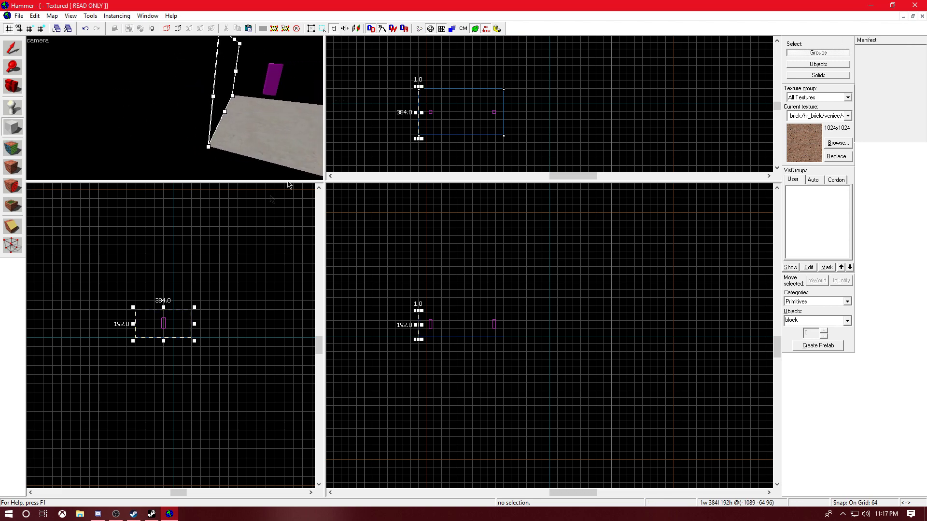
pyautogui.rightClick(155, 326)
pyautogui.click(168, 331)
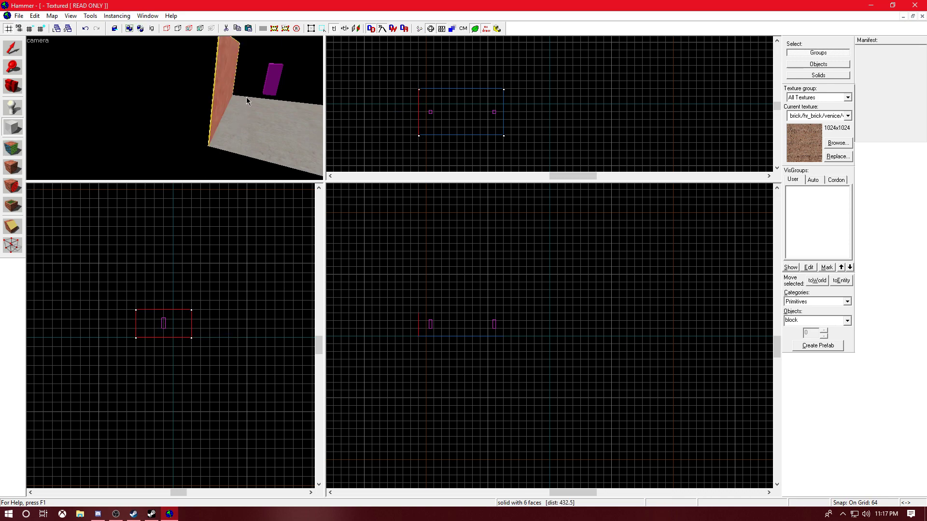
# Examine the thin brick wall, the floor and the spawn from several angles in the 3D view
pyautogui.press('d')
pyautogui.press('Up')
pyautogui.press('w')
pyautogui.press('Left')
pyautogui.press('Down')
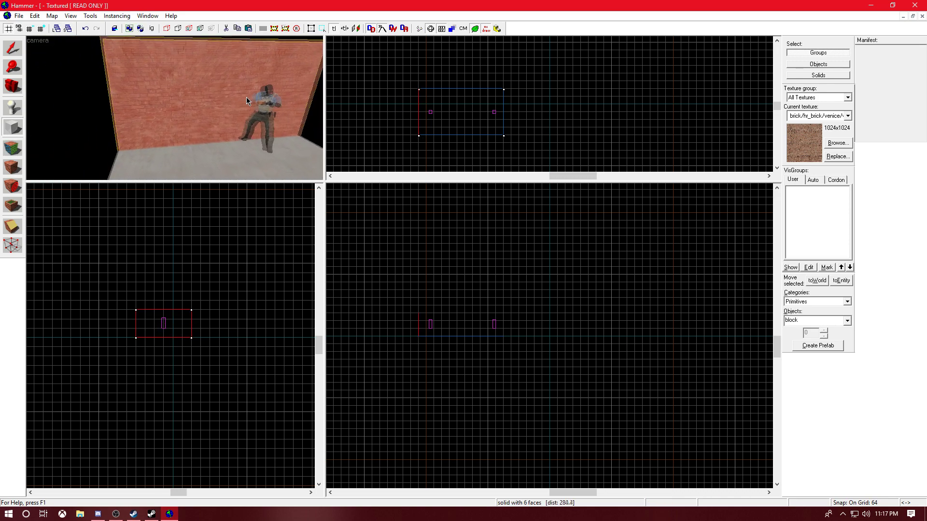
pyautogui.press('Right')
pyautogui.press('s')
pyautogui.press('s')
pyautogui.press('Right')
pyautogui.press('Left')
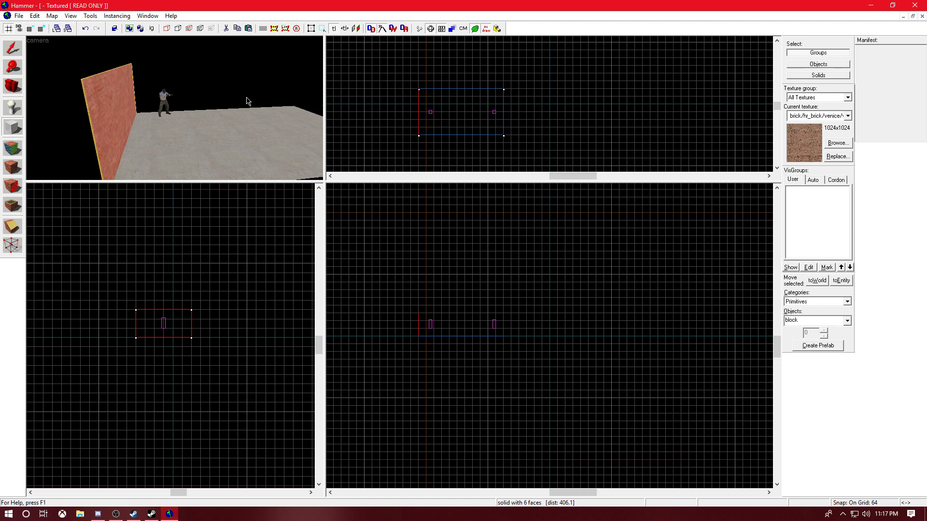
pyautogui.press('d')
pyautogui.press('w')
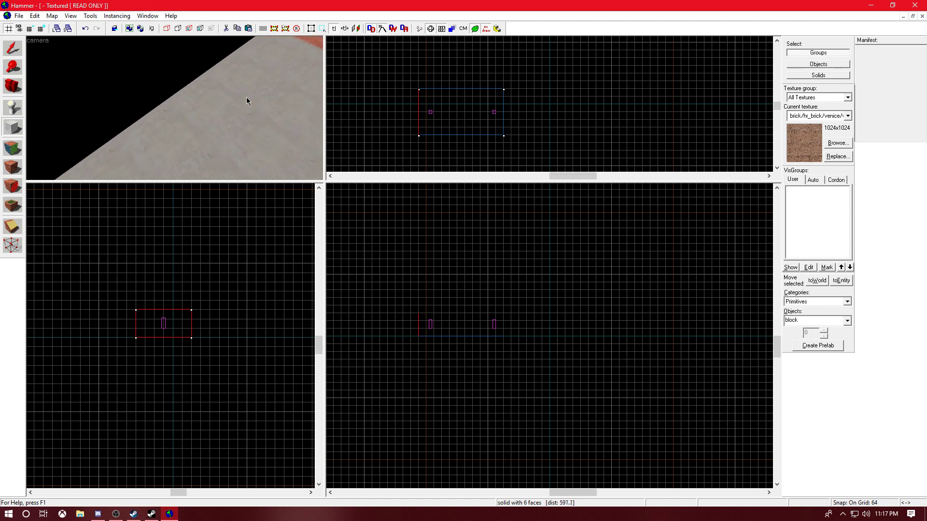
pyautogui.press('Up')
pyautogui.press('Down')
pyautogui.press('Right')
pyautogui.press('Left')
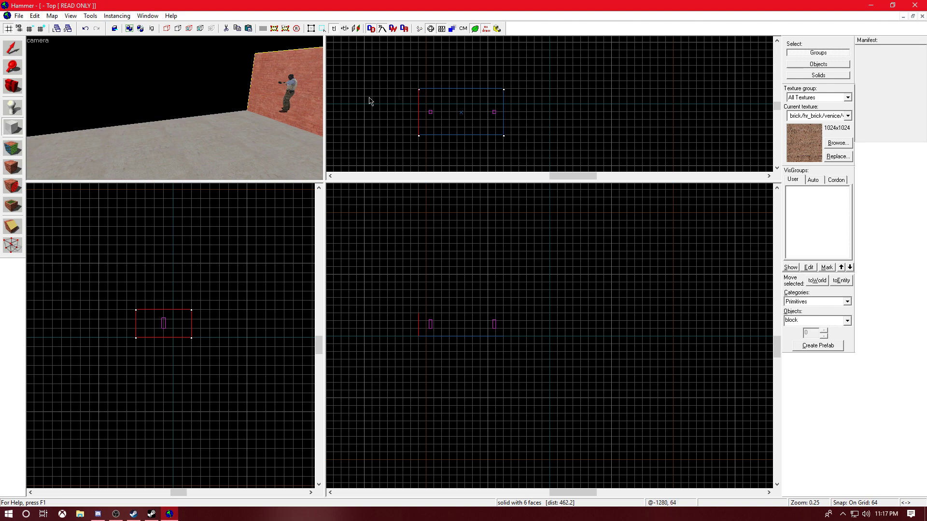
# Try to create a 704 wide, 192 high block with zero thickness along the floor's upper edge
pyautogui.click(13, 127)
pyautogui.moveTo(419, 89); pyautogui.dragTo(506, 91)
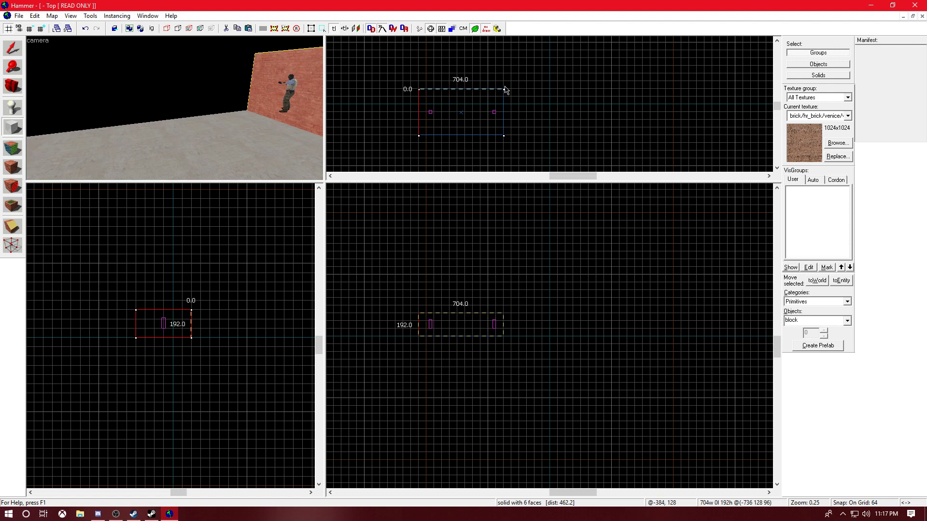
pyautogui.press('Left')
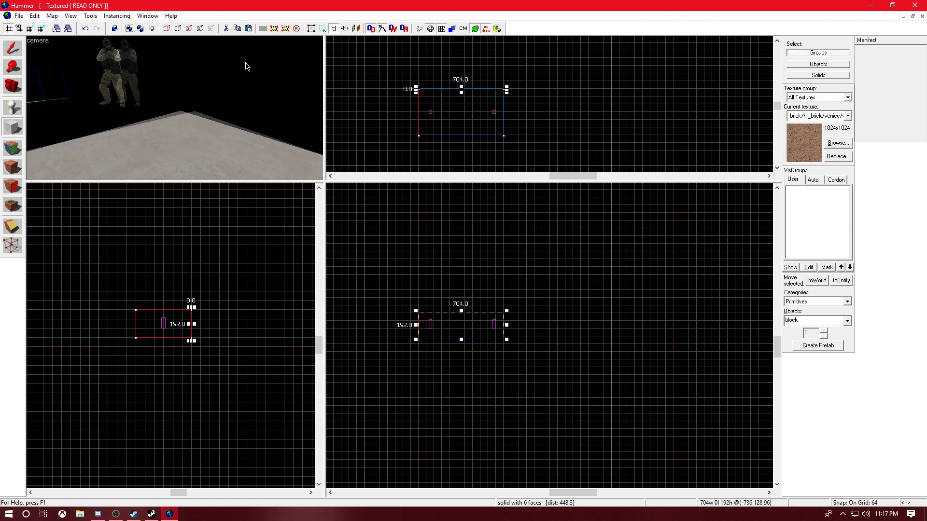
pyautogui.press('Left')
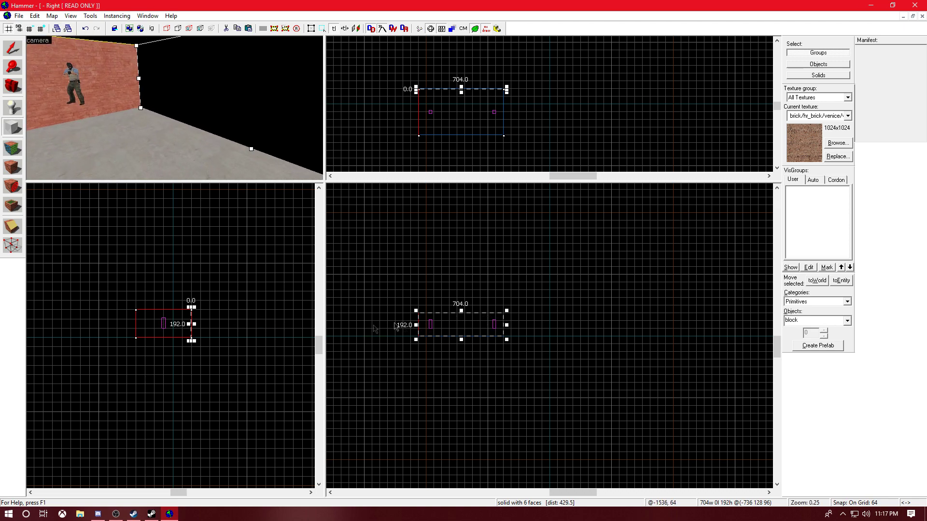
pyautogui.rightClick(456, 324)
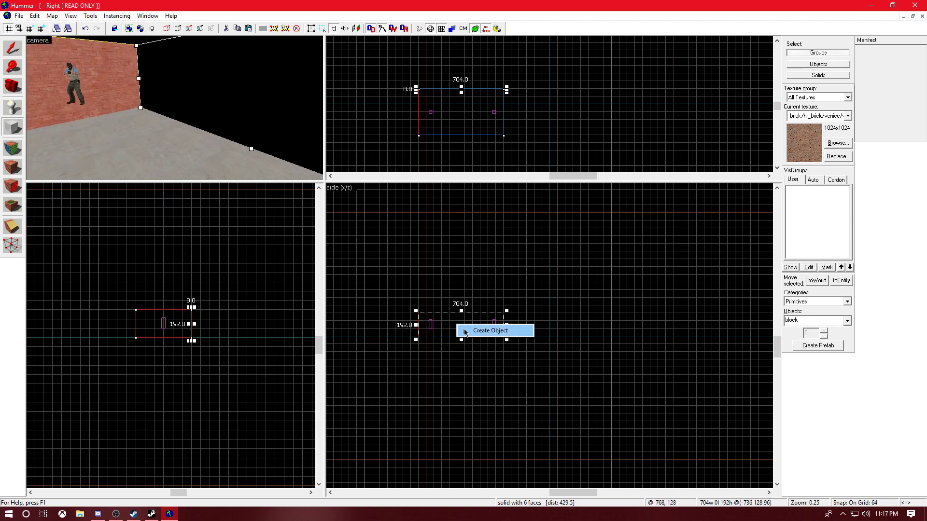
pyautogui.click(466, 331)
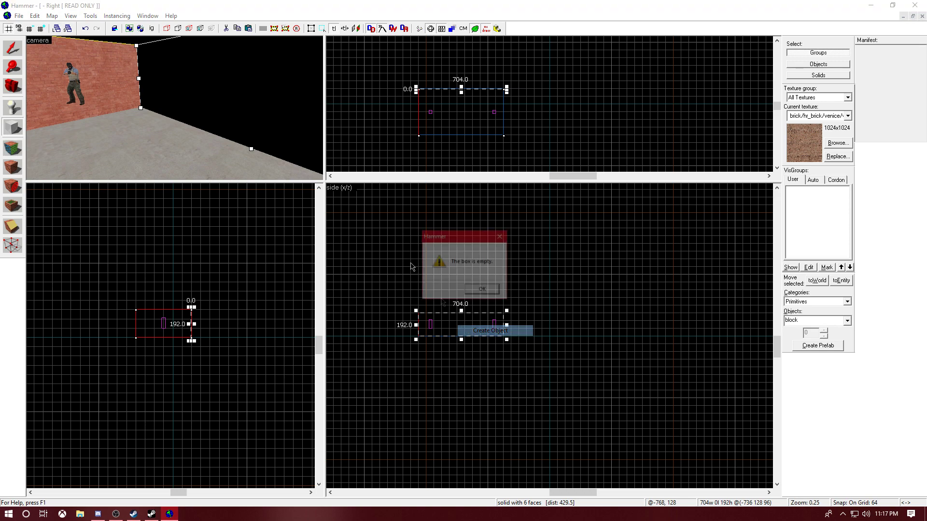
pyautogui.click(482, 290)
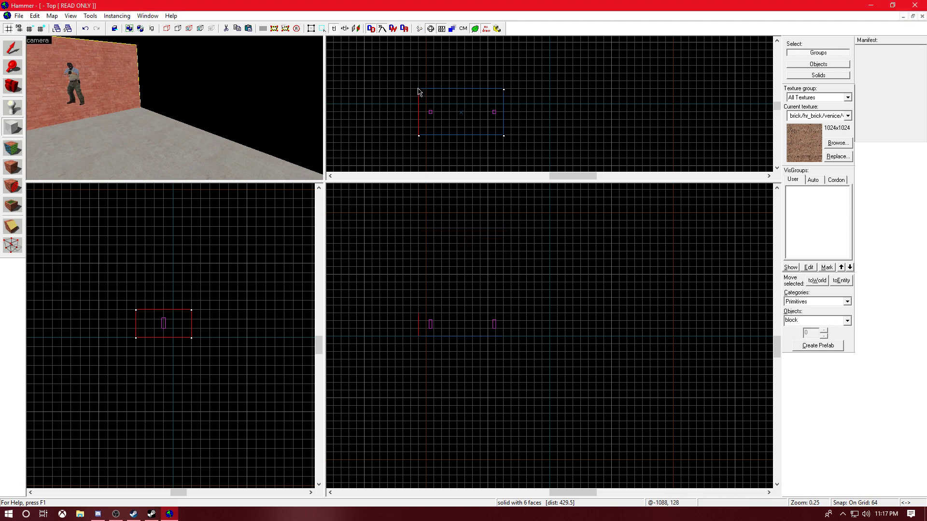
# Redraw the zero-thickness 704 wide outline on the floor's upper edge, inspect it closely, and retry creating the block
pyautogui.moveTo(419, 92); pyautogui.dragTo(502, 96)
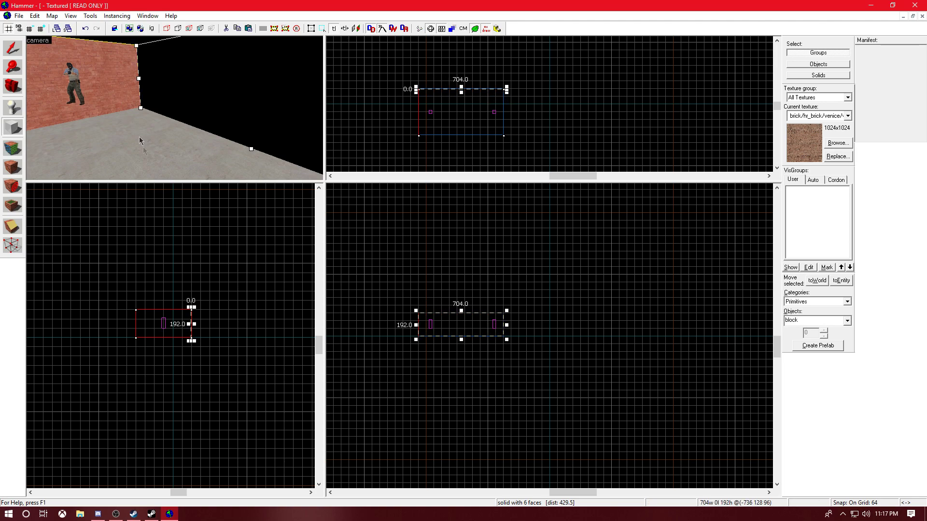
pyautogui.scroll(10, 191, 328)
pyautogui.scroll(-12, 190, 331)
pyautogui.scroll(3, 449, 113)
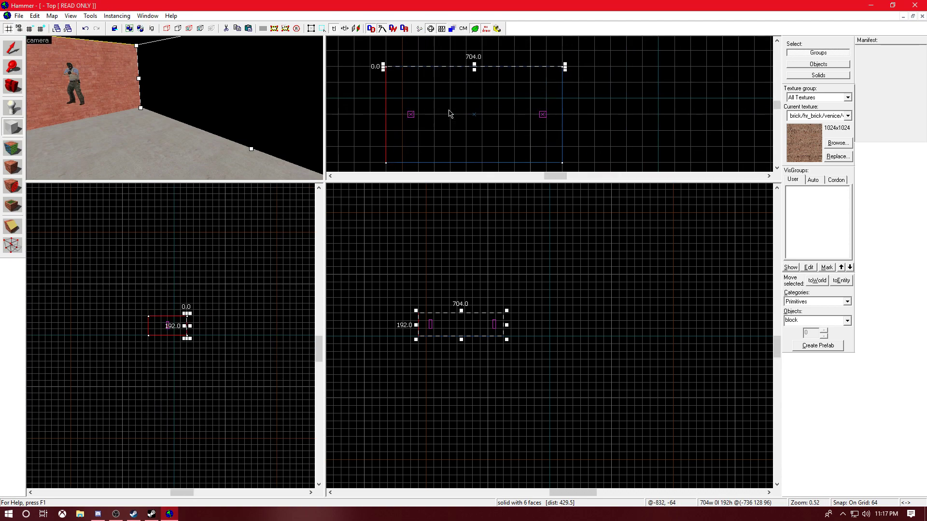
pyautogui.scroll(14, 462, 62)
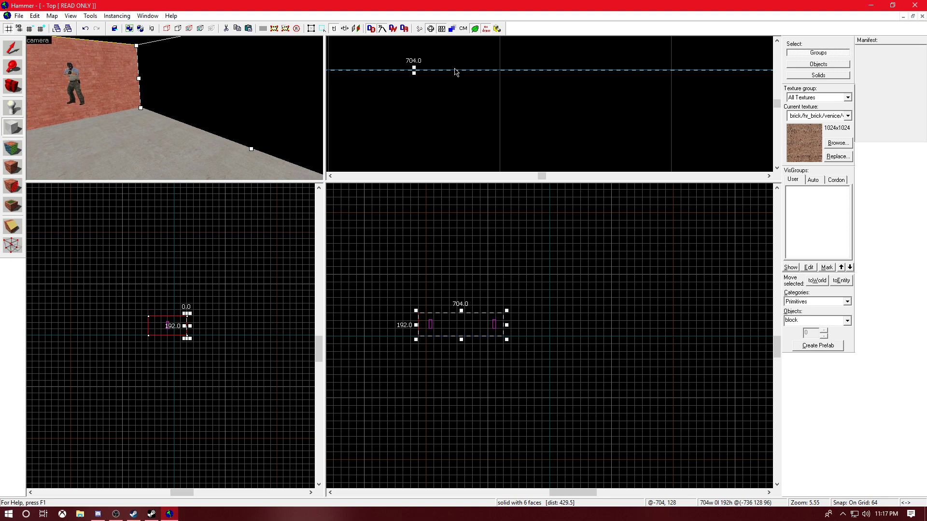
pyautogui.scroll(5, 410, 73)
pyautogui.scroll(-15, 418, 68)
pyautogui.rightClick(457, 323)
pyautogui.click(472, 332)
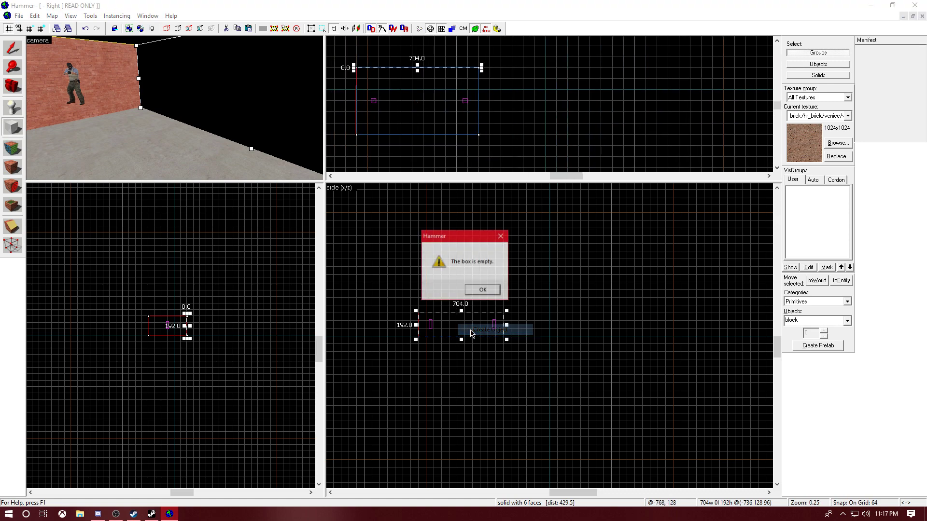
pyautogui.click(482, 290)
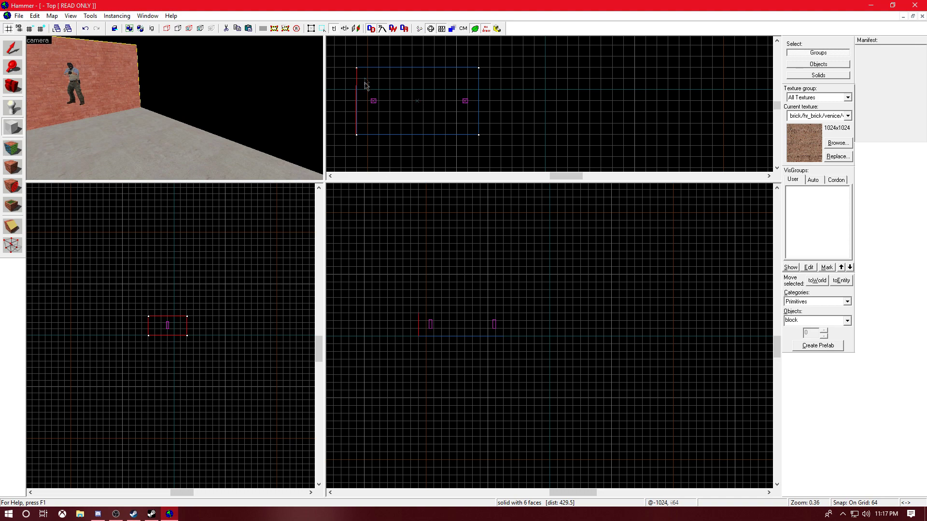
# Create a brick wall 704 wide, 64 thick and 192 high just outside the floor's upper edge in the top view
pyautogui.moveTo(357, 71); pyautogui.dragTo(481, 63)
pyautogui.rightClick(450, 61)
pyautogui.click(464, 66)
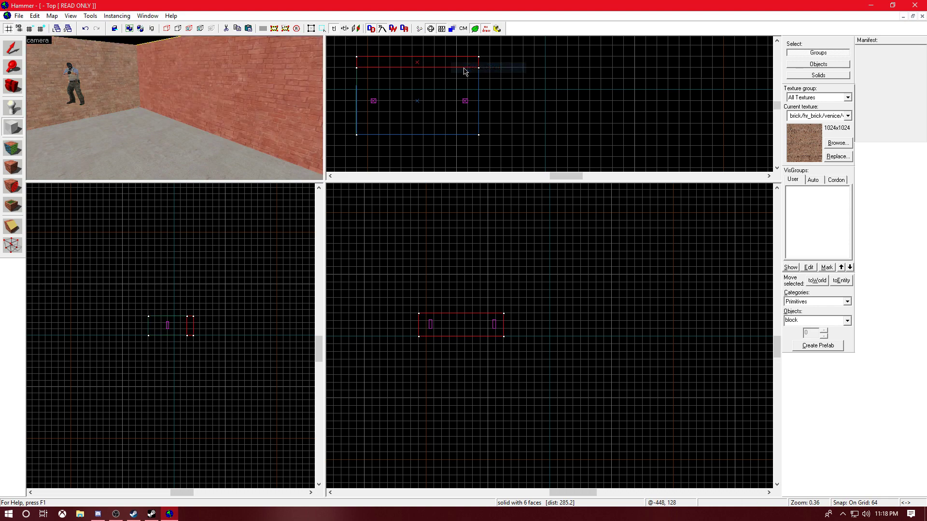
# Examine the thickness of the two brick walls from inside and outside in the 3D view
pyautogui.press('d')
pyautogui.press('Left')
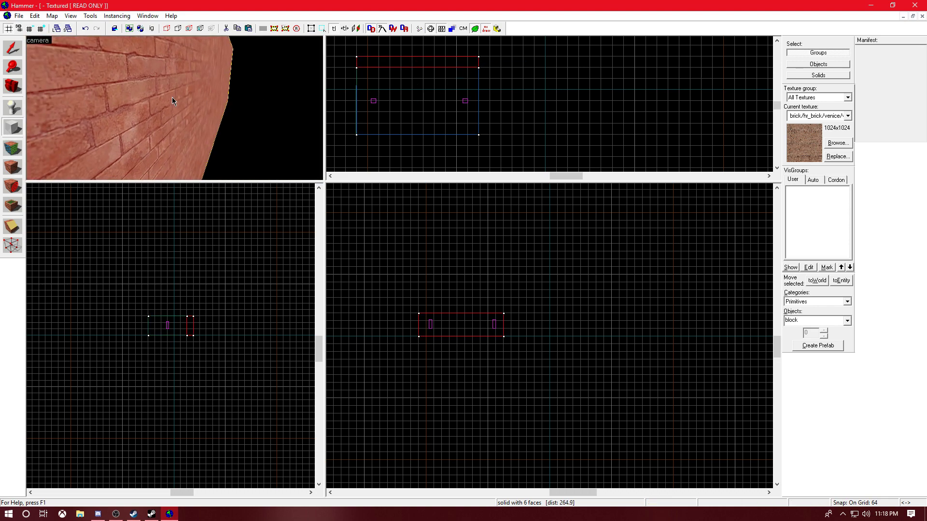
pyautogui.press('s')
pyautogui.press('s')
pyautogui.press('a')
pyautogui.press('Right')
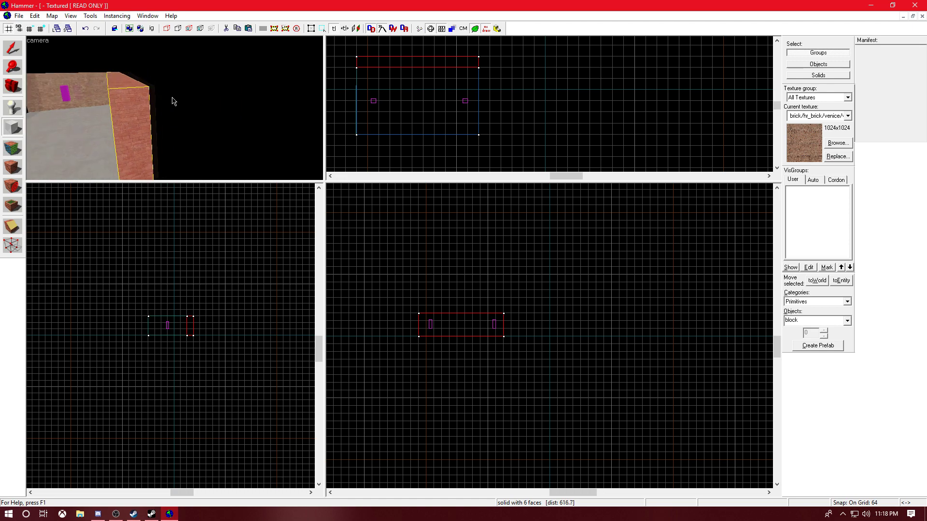
pyautogui.press('a')
pyautogui.press('Right')
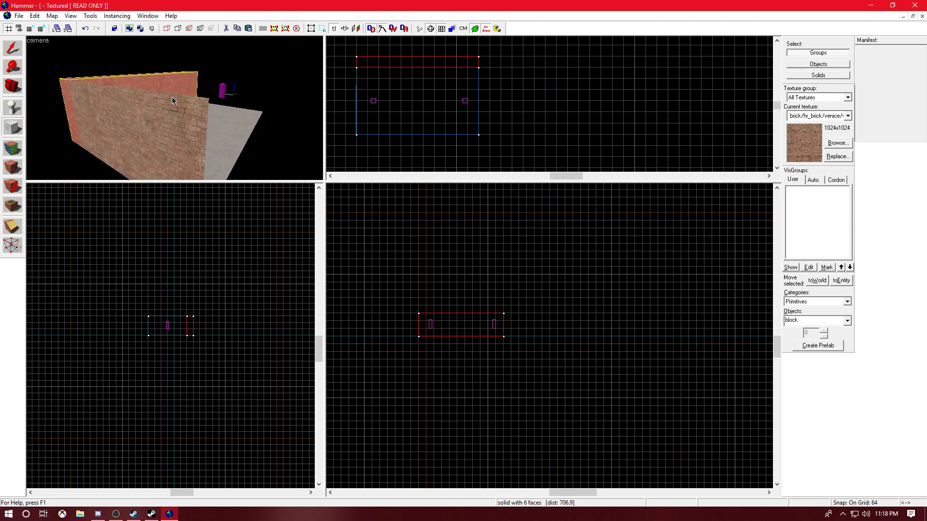
pyautogui.press('s')
# Select the thin wall on the floor's left edge and widen it outward to 64 in the top view
pyautogui.click(13, 48)
pyautogui.click(163, 134)
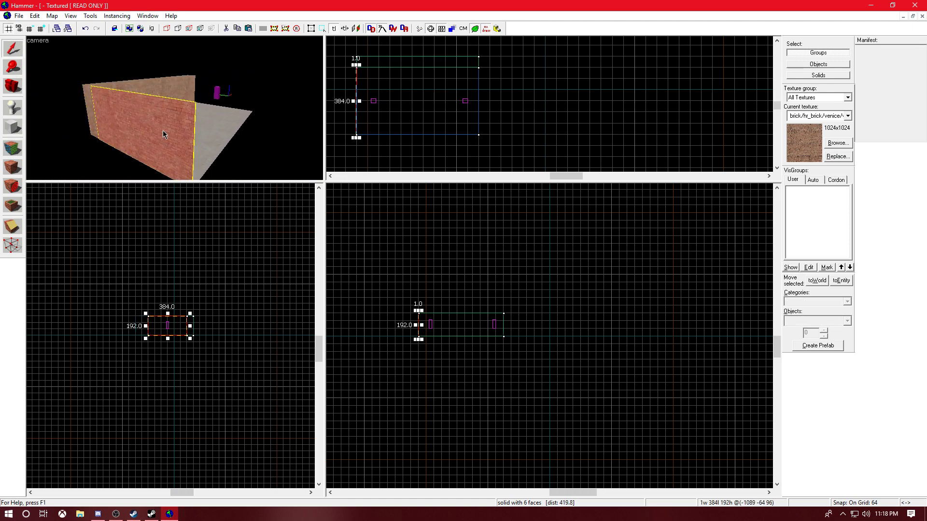
pyautogui.moveTo(346, 100); pyautogui.dragTo(345, 101)
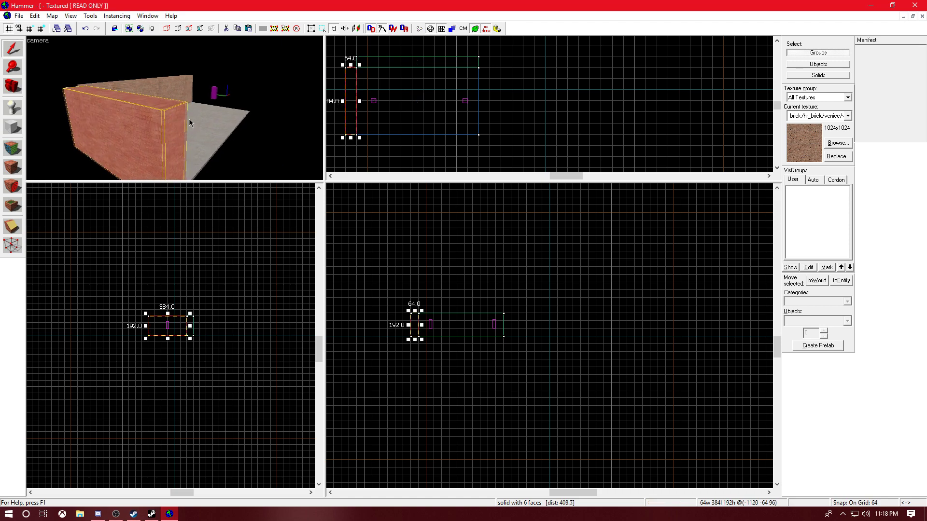
# Create a brick wall 64 thick, 448 long and 192 high along the floor's right edge in the top view
pyautogui.click(12, 127)
pyautogui.press('d')
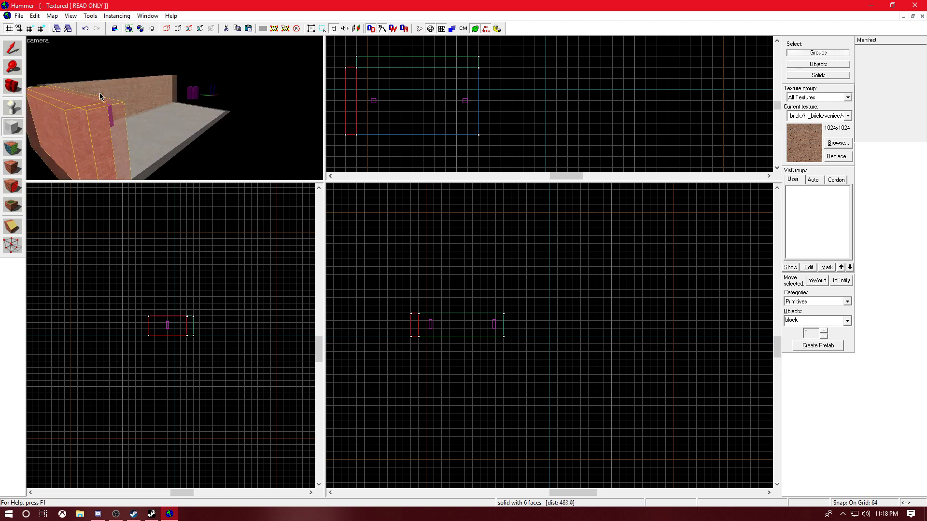
pyautogui.press('Left')
pyautogui.press('d')
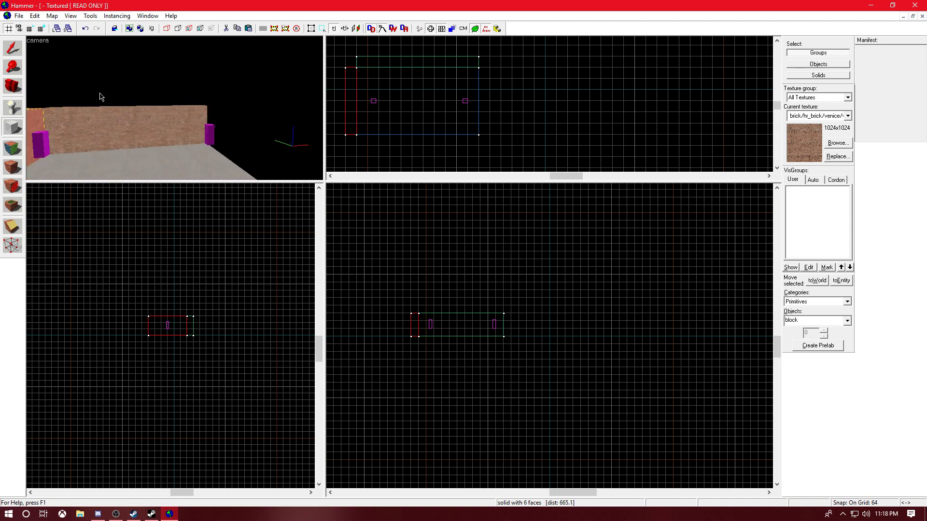
pyautogui.press('Down')
pyautogui.press('a')
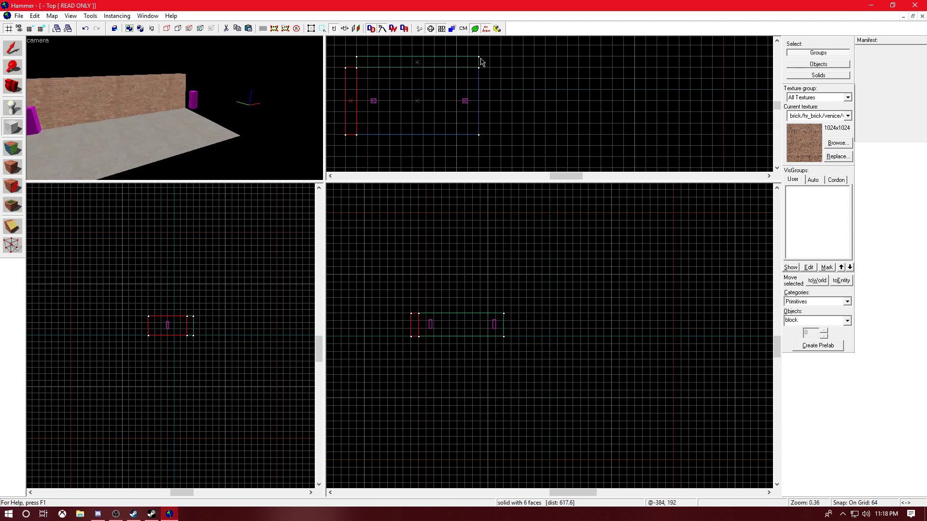
pyautogui.moveTo(484, 67); pyautogui.dragTo(485, 138)
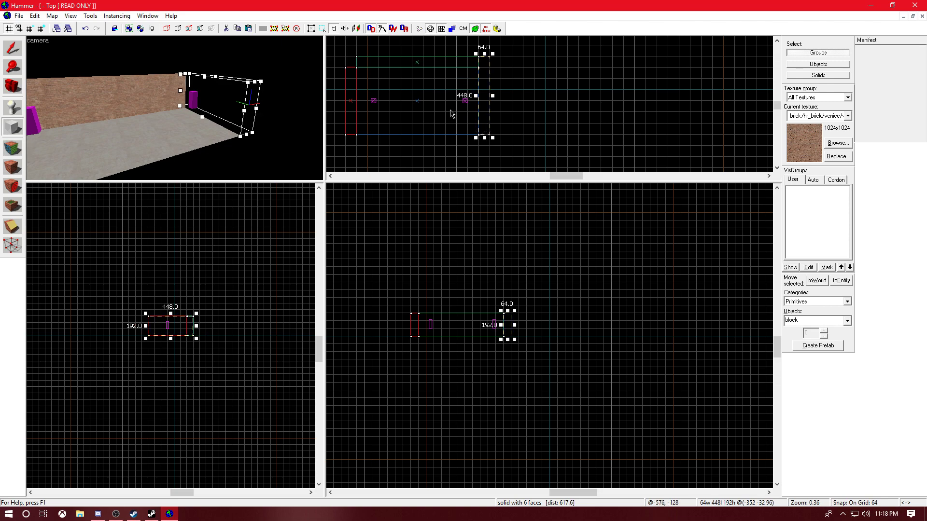
pyautogui.press('Return')
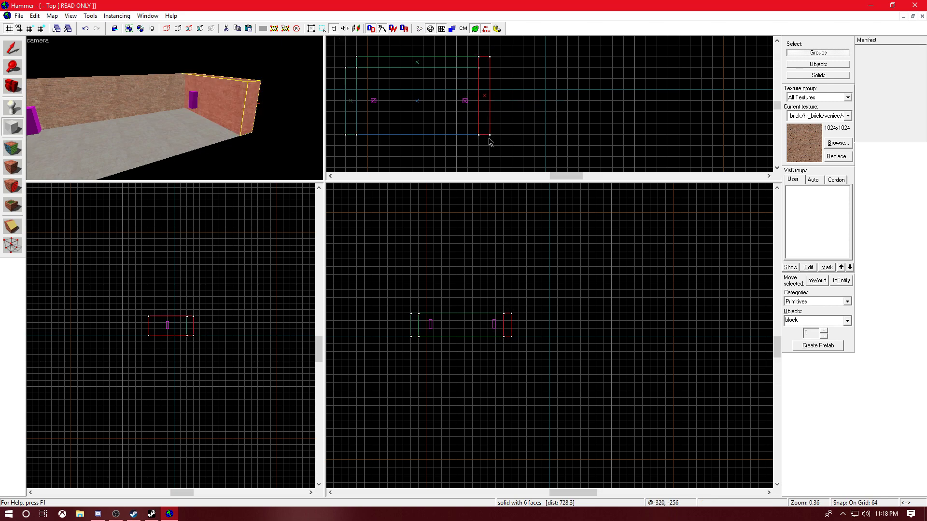
# Create a brick wall 832 wide, 64 thick and 192 high along the floor's lower edge, spanning both side walls
pyautogui.moveTo(491, 140); pyautogui.dragTo(347, 151)
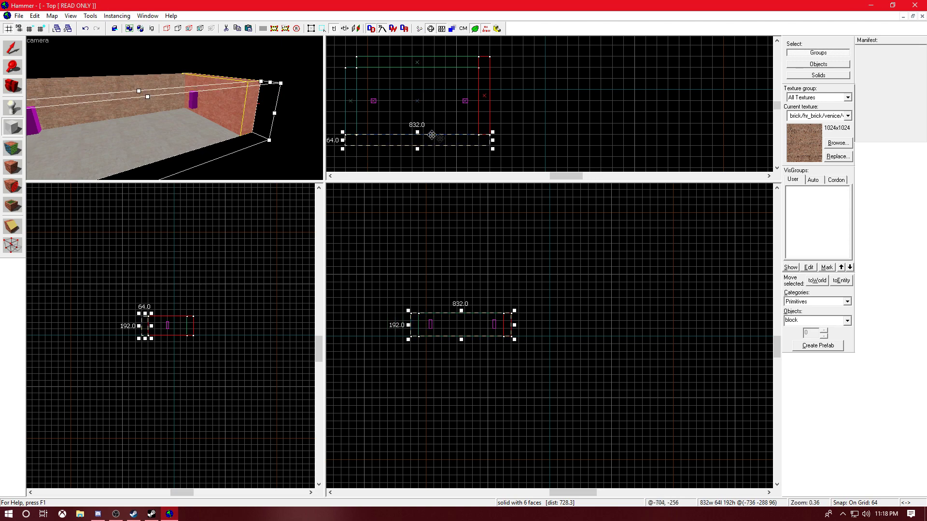
pyautogui.rightClick(405, 141)
pyautogui.click(434, 146)
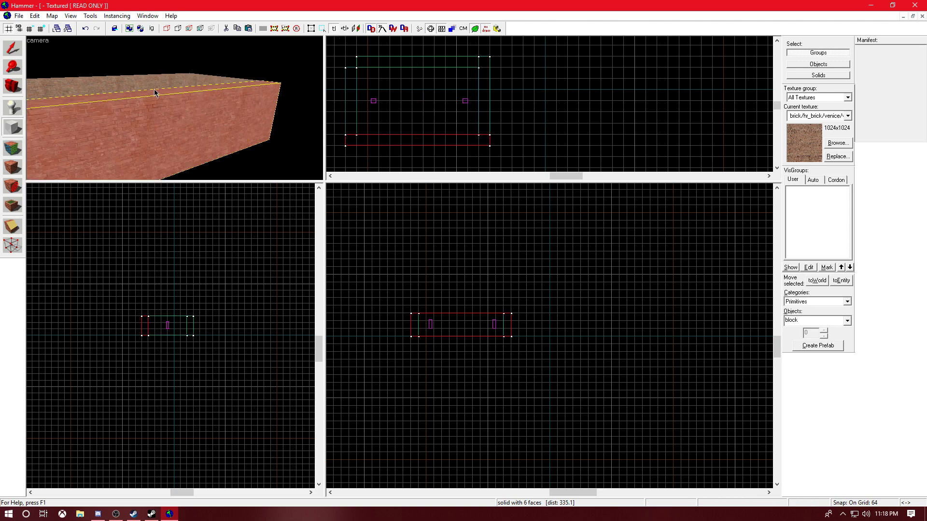
# Examine the enclosed area and its four brick walls from the inside in the 3D view
pyautogui.press('w')
pyautogui.press('Right')
pyautogui.press('Up')
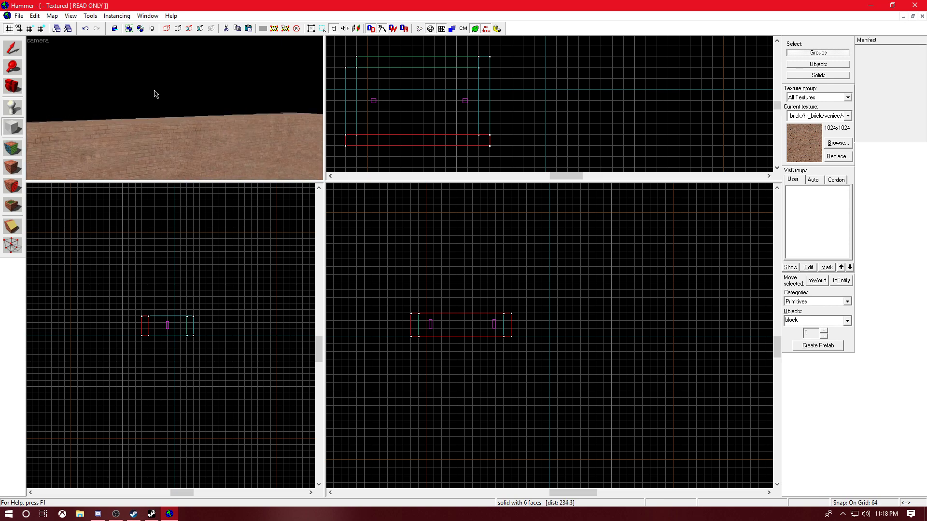
pyautogui.press('w')
pyautogui.press('Down')
pyautogui.press('Left')
pyautogui.press('Up')
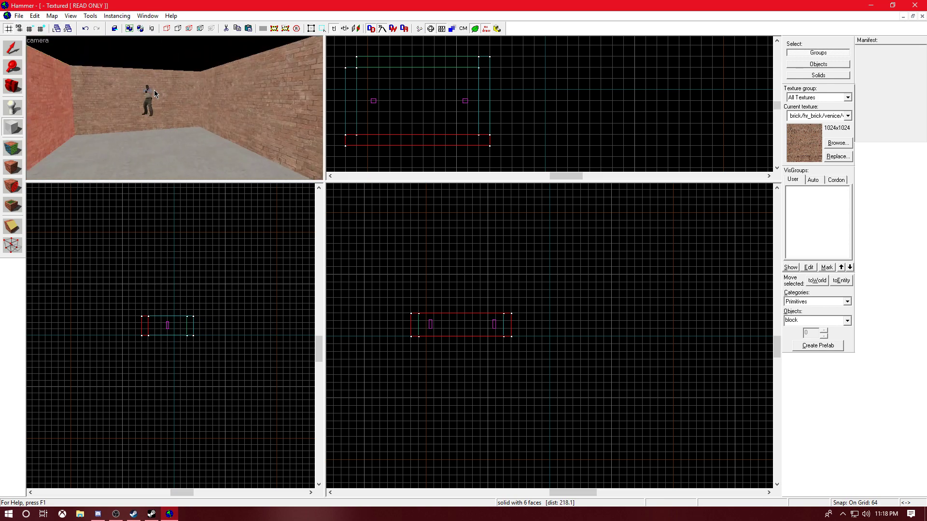
# Inspect the brick enclosure and both player spawns from above and from within in the 3D view
pyautogui.press('Left')
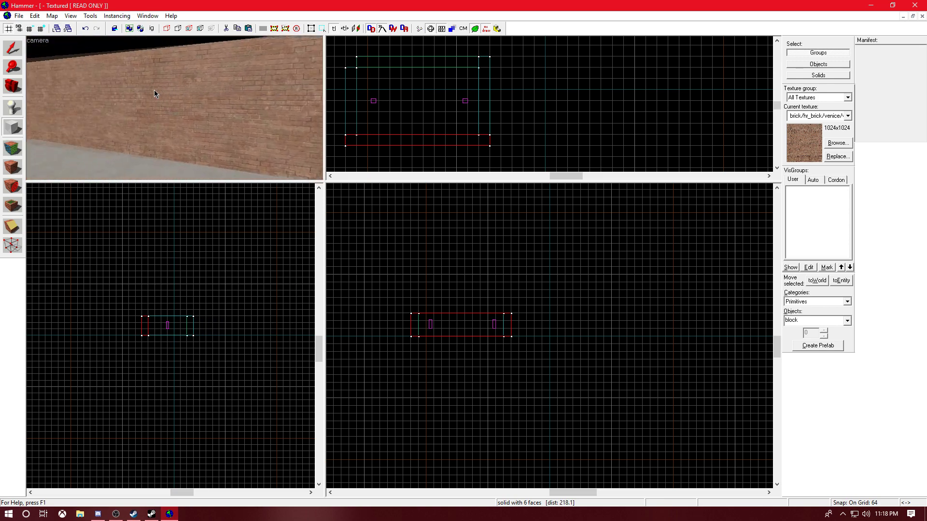
pyautogui.press('Down')
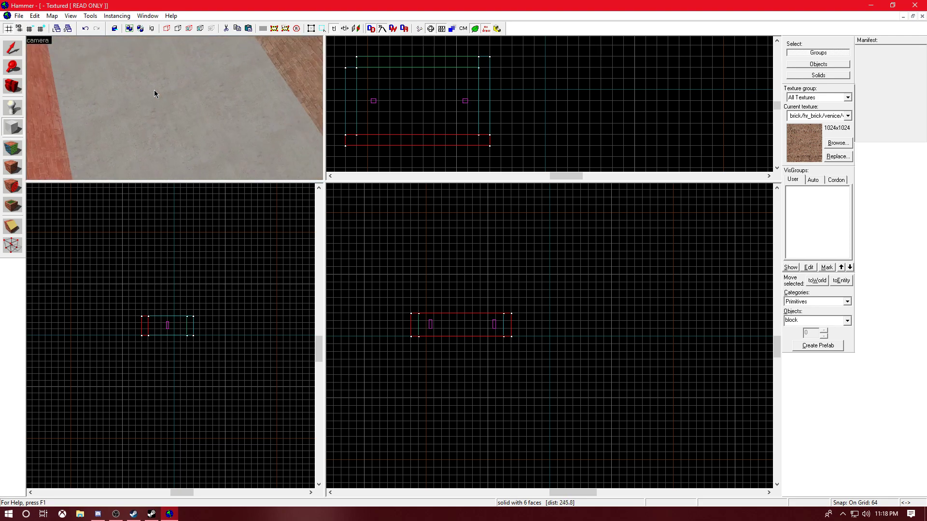
pyautogui.press('s')
pyautogui.press('Up')
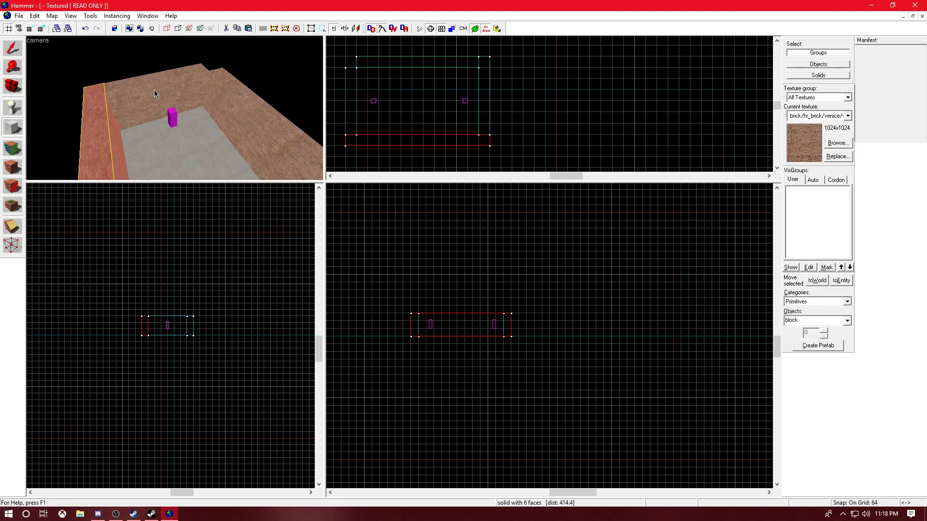
pyautogui.press('Right')
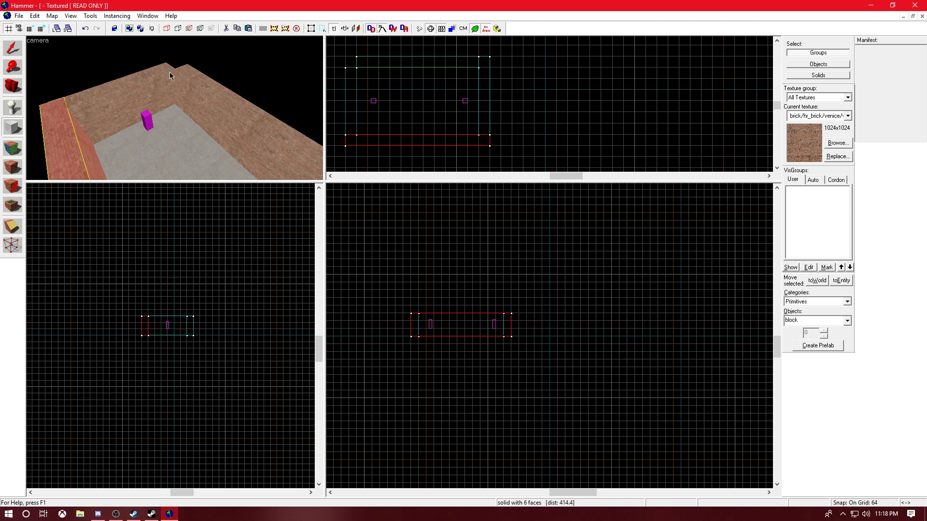
pyautogui.press('s')
pyautogui.press('Right')
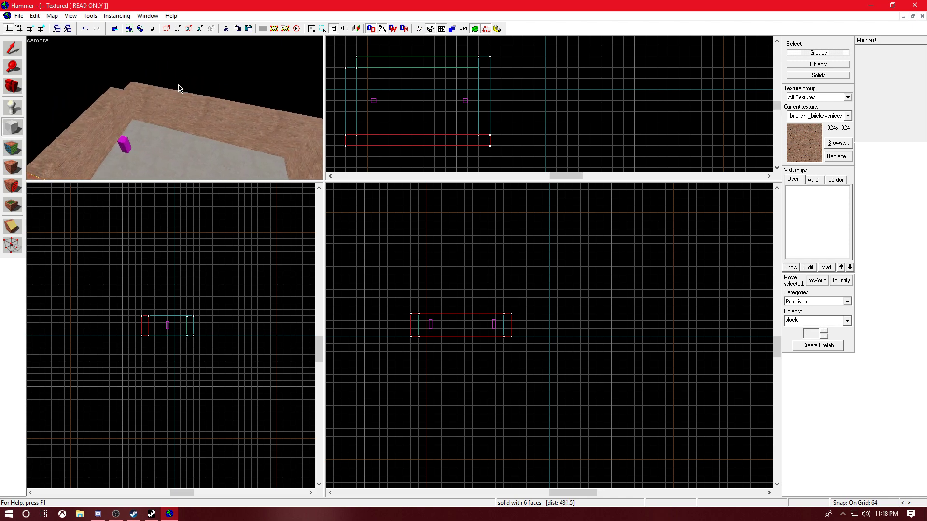
pyautogui.press('Down')
pyautogui.press('Left')
pyautogui.press('Up')
pyautogui.press('Right')
pyautogui.press('s')
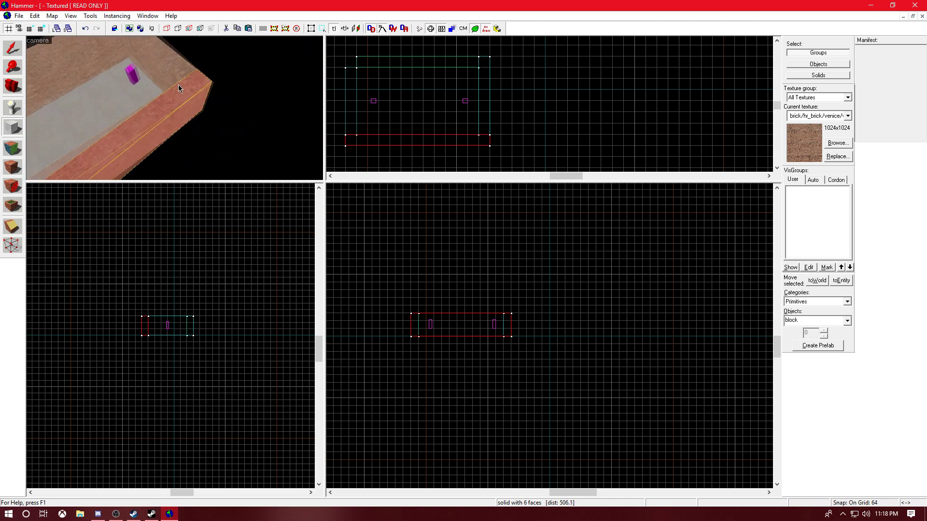
pyautogui.press('Left')
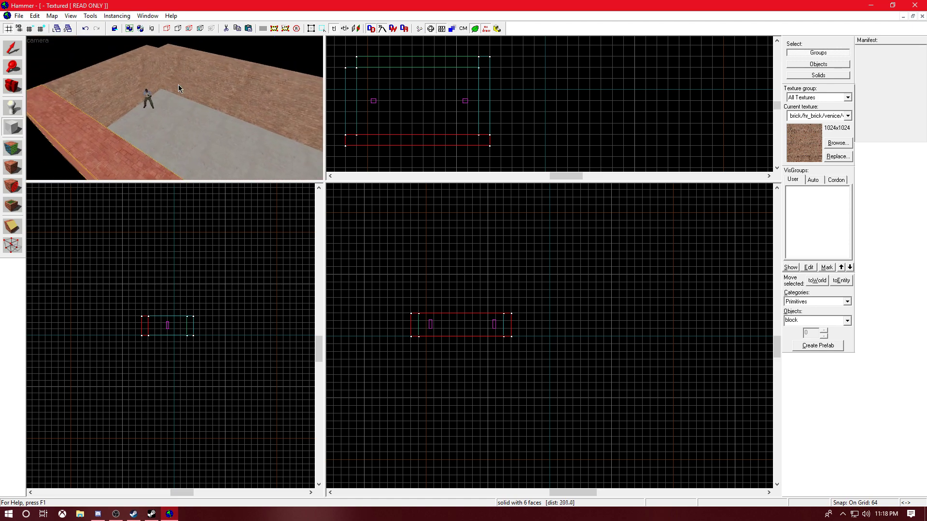
pyautogui.press('w')
pyautogui.press('Left')
pyautogui.press('Down')
pyautogui.press('s')
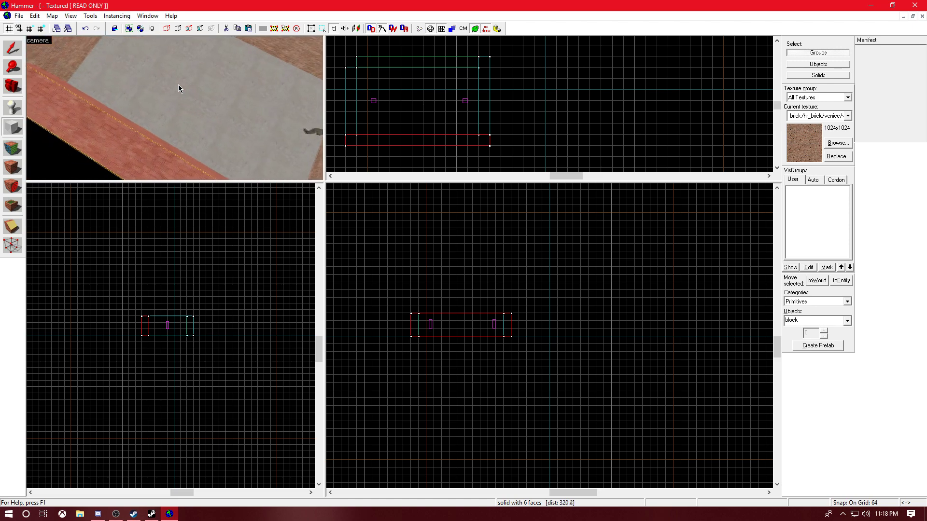
pyautogui.press('Right')
pyautogui.press('s')
pyautogui.press('Down')
pyautogui.press('w')
pyautogui.press('Up')
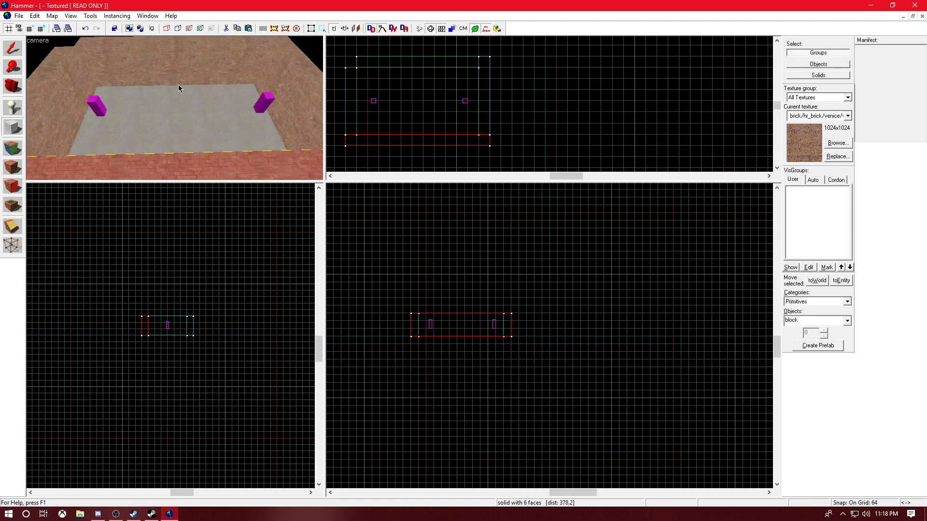
pyautogui.press('Up')
pyautogui.press('w')
pyautogui.press('Down')
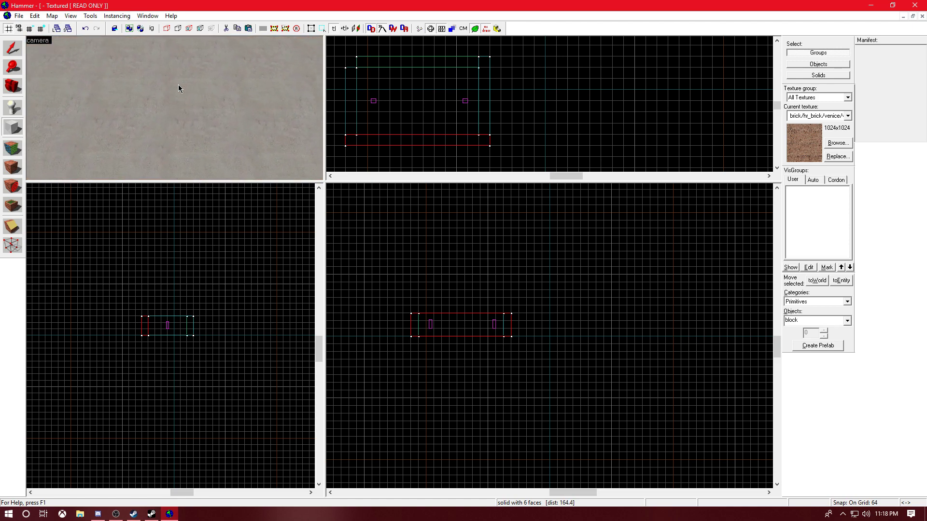
pyautogui.press('Up')
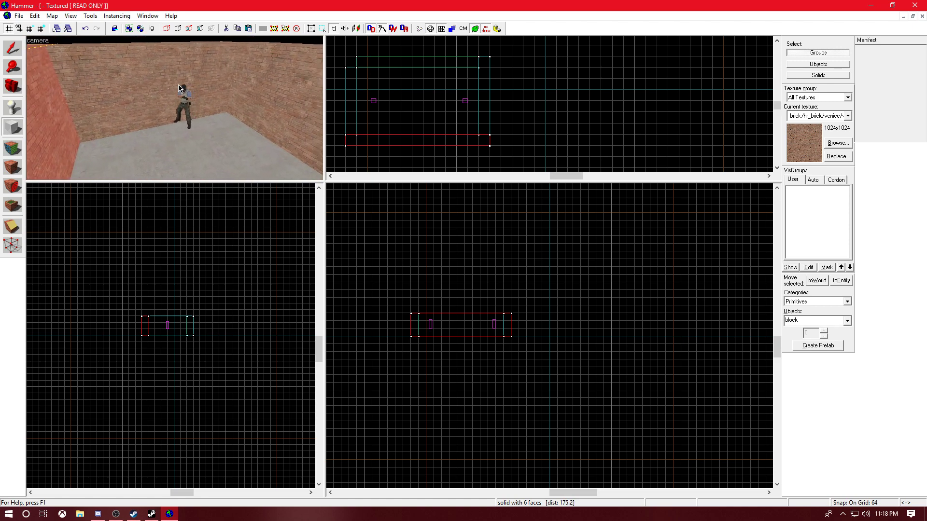
pyautogui.press('Left')
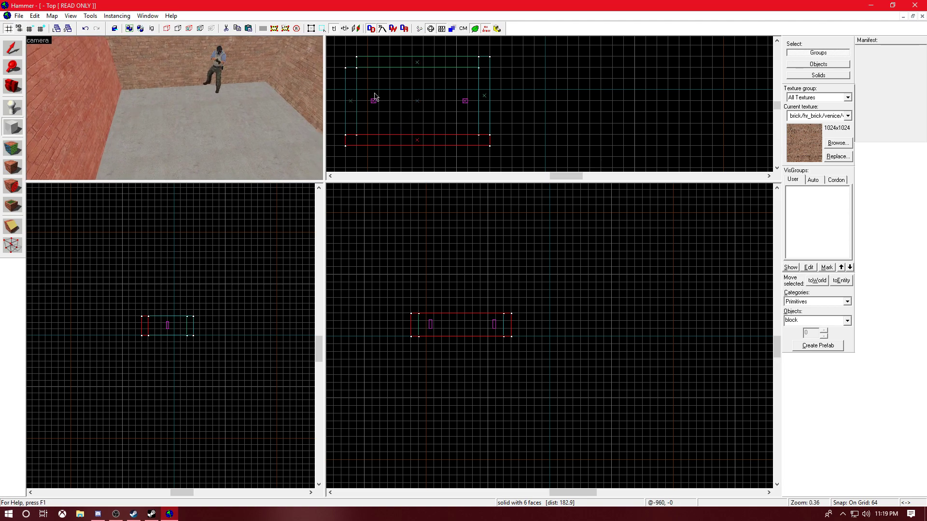
# Outline a block 64 wide, 256 long and 192 high just in front of the terrorist spawn in the top view
pyautogui.moveTo(379, 83); pyautogui.dragTo(390, 122)
pyautogui.press('a')
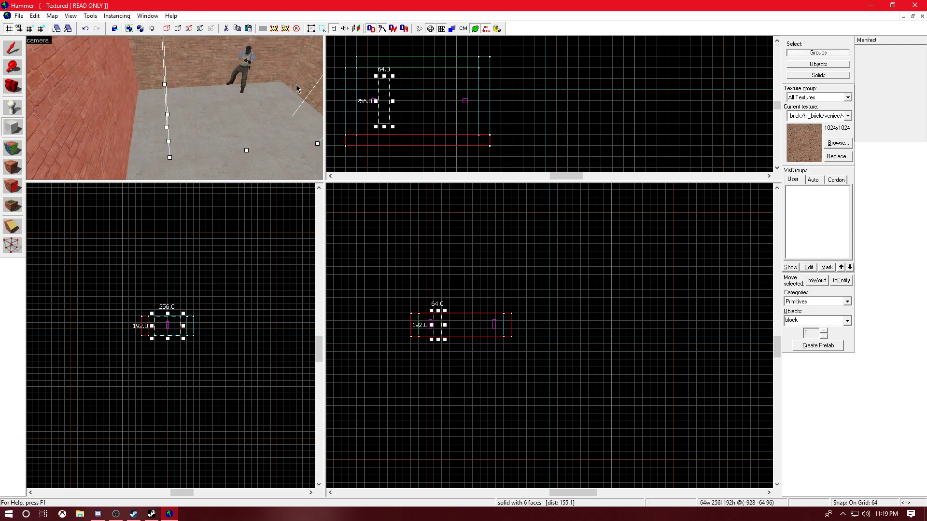
pyautogui.press('d')
pyautogui.press('s')
pyautogui.press('w')
pyautogui.press('a')
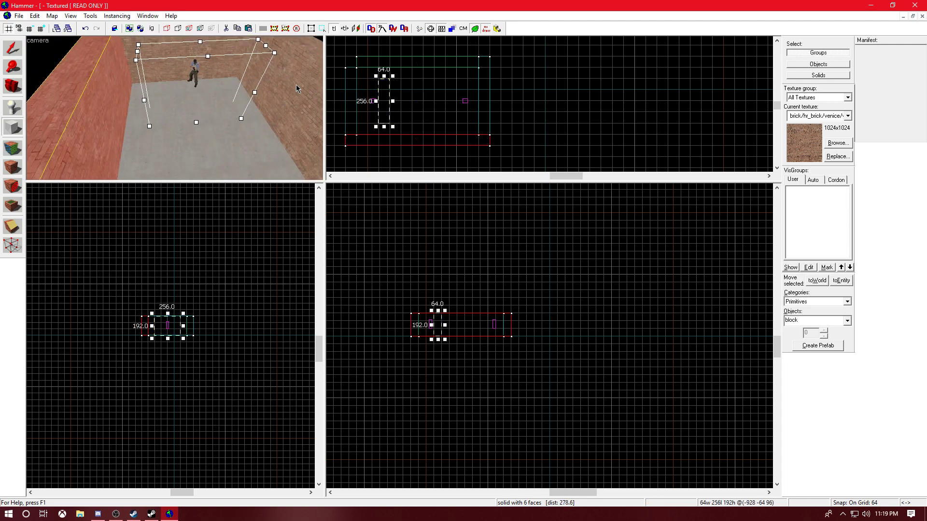
pyautogui.press('s')
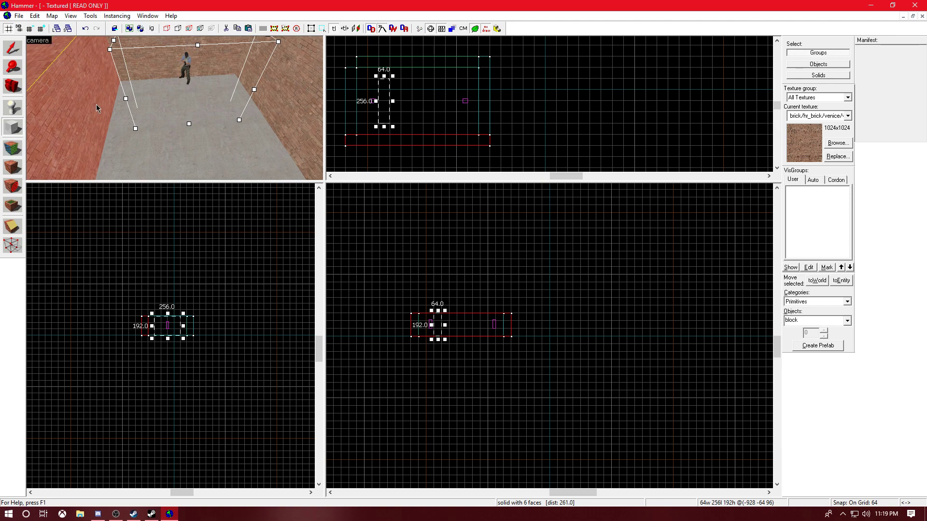
# Shrink the block outline in front of the terrorist spawn to 128 long and 128 high
pyautogui.moveTo(127, 100); pyautogui.dragTo(224, 85)
pyautogui.moveTo(198, 42)
pyautogui.mouseDown()
pyautogui.moveTo(194, 67)
pyautogui.moveTo(186, 51)
pyautogui.mouseUp()
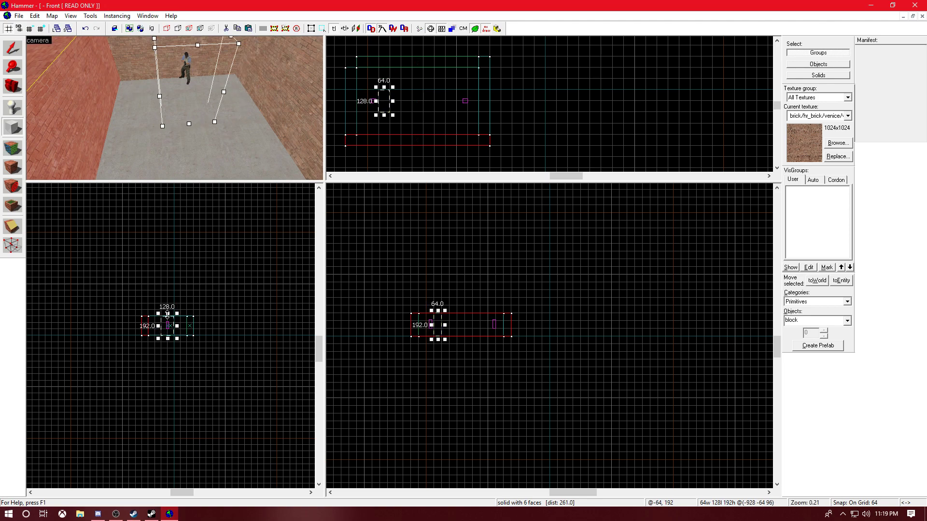
pyautogui.moveTo(167, 315); pyautogui.dragTo(167, 322)
pyautogui.scroll(5, 165, 129)
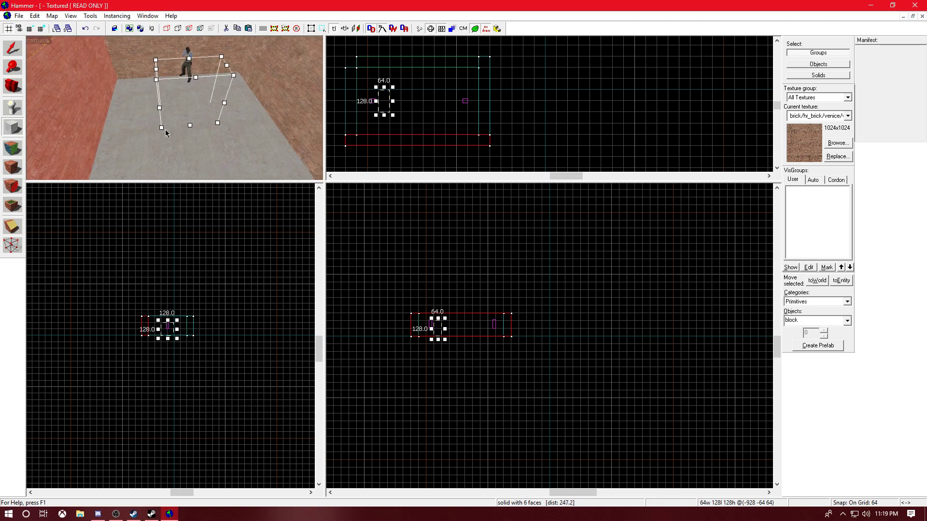
pyautogui.scroll(-5, 165, 130)
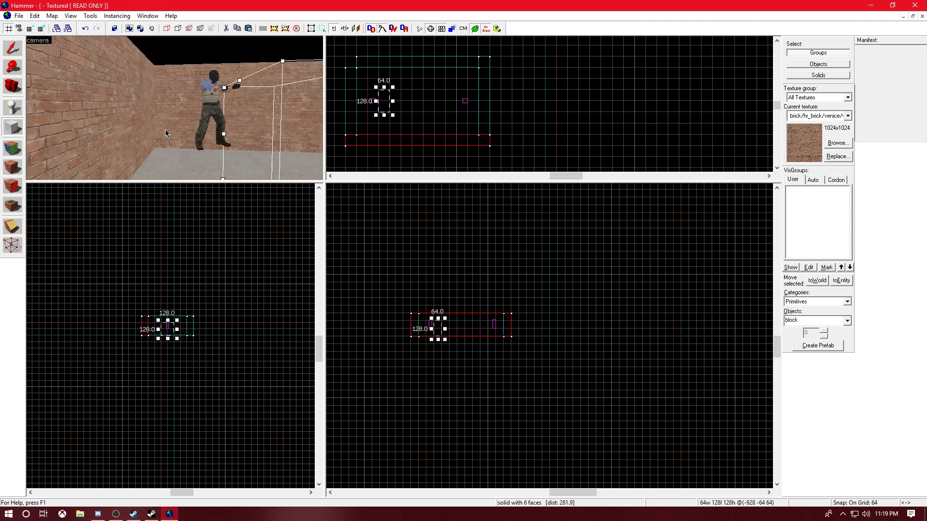
# Select the terrorist spawn and move it back toward the enclosure's left wall, to x -1024 in the top view
pyautogui.click(13, 48)
pyautogui.click(179, 331)
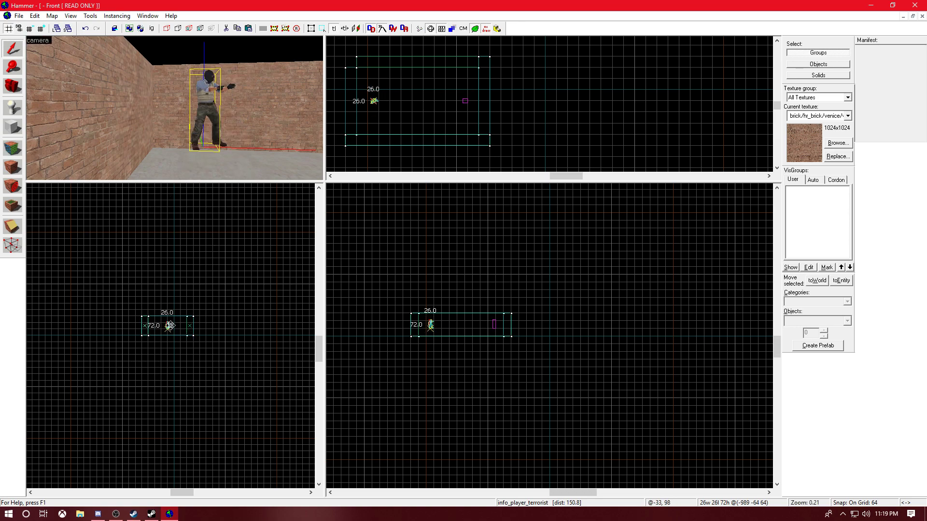
pyautogui.moveTo(374, 101); pyautogui.dragTo(368, 101)
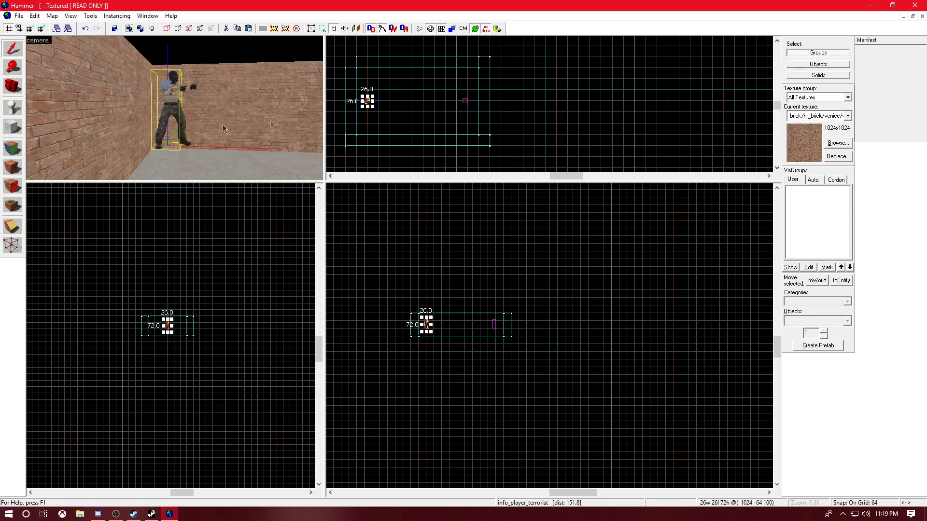
# Create the brick block 64 wide, 128 long and 128 high from the outline in front of the terrorist spawn
pyautogui.click(10, 125)
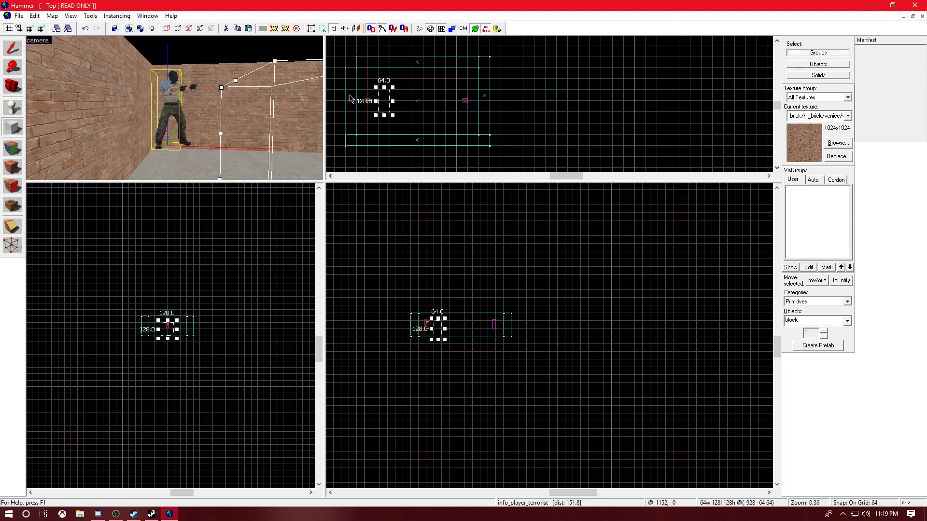
pyautogui.rightClick(381, 99)
pyautogui.click(422, 100)
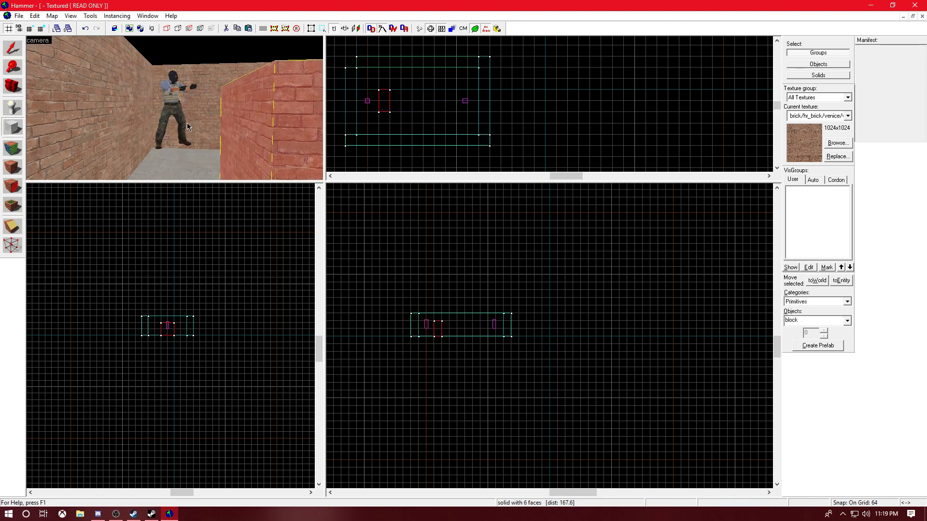
# Create a second brick block 64 wide, 128 long and 136 high on the floor in front of the counter-terrorist spawn
pyautogui.scroll(3, 187, 122)
pyautogui.press('s')
pyautogui.press('w')
pyautogui.press('Right')
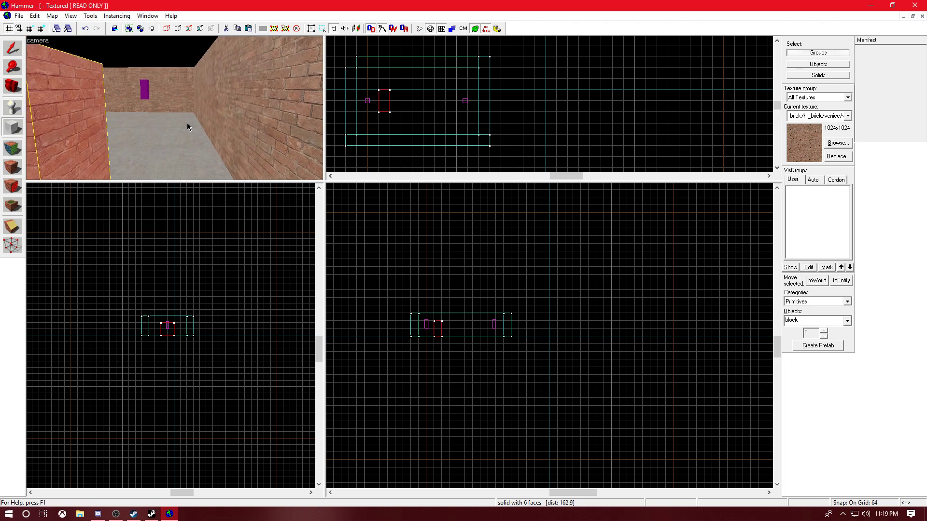
pyautogui.press('Right')
pyautogui.press('s')
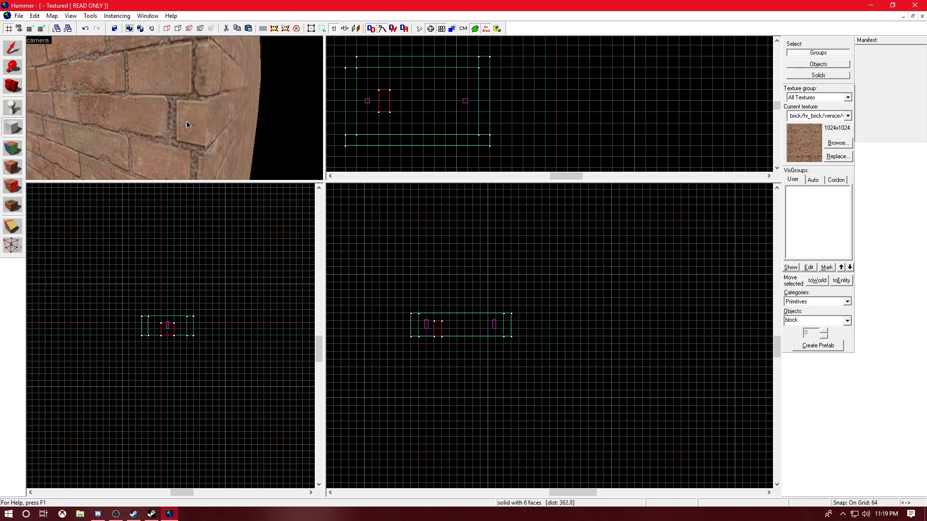
pyautogui.press('w')
pyautogui.moveTo(446, 93); pyautogui.dragTo(458, 111)
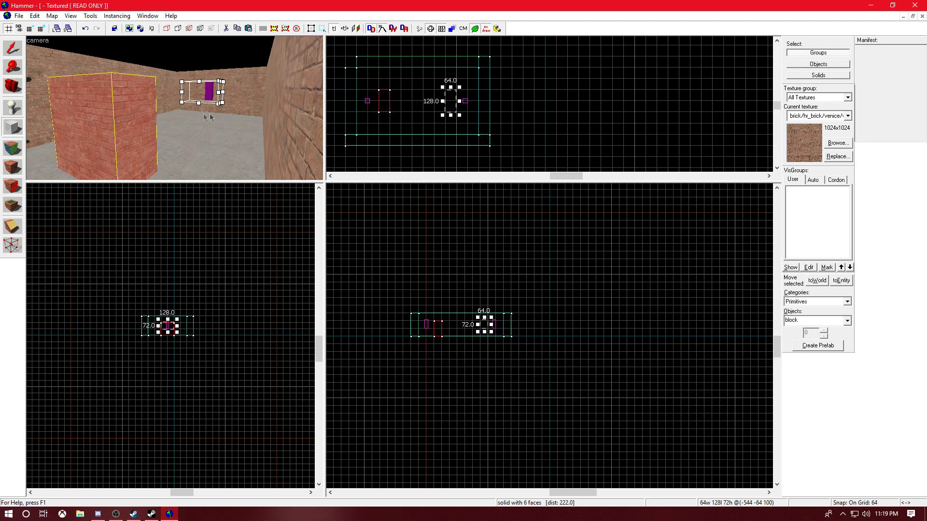
pyautogui.moveTo(167, 331); pyautogui.dragTo(167, 336)
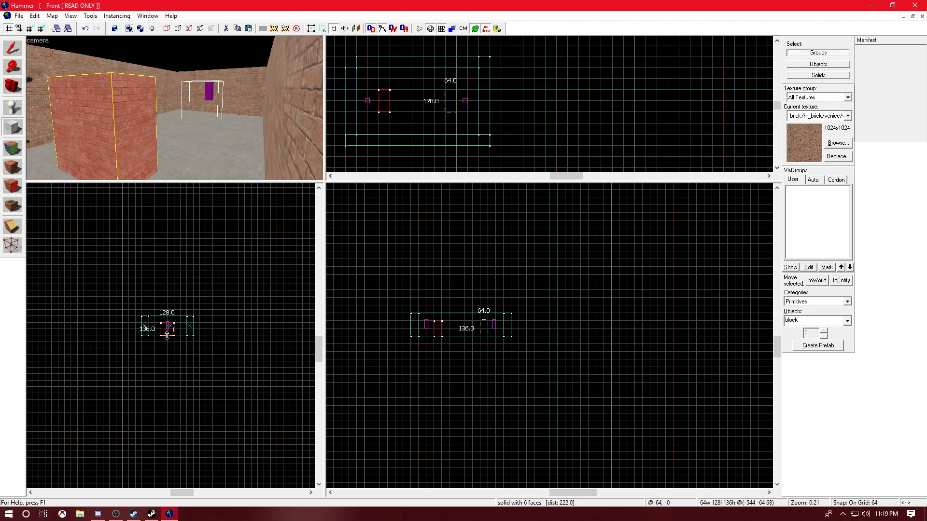
pyautogui.rightClick(450, 103)
pyautogui.click(480, 109)
# Examine the second brick block and the counter-terrorist spawn behind it in the 3D view
pyautogui.scroll(8, 229, 116)
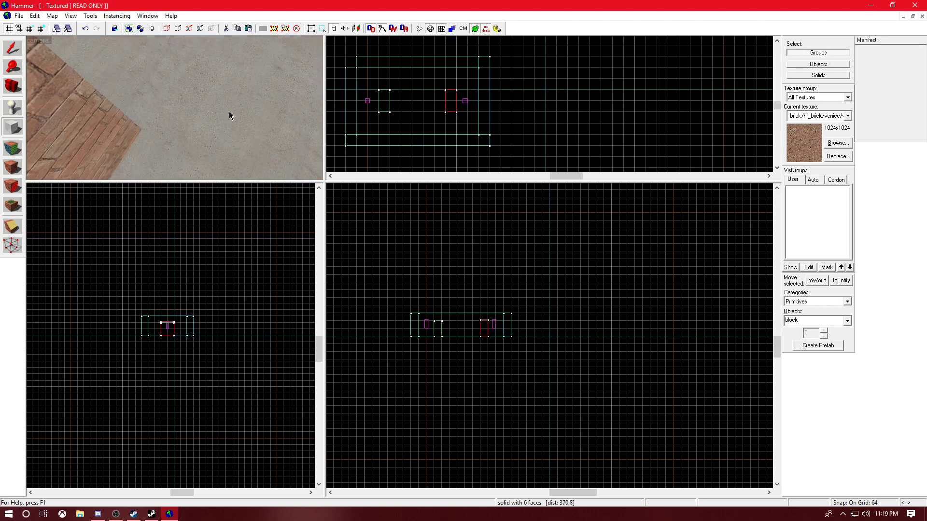
pyautogui.scroll(-10, 229, 111)
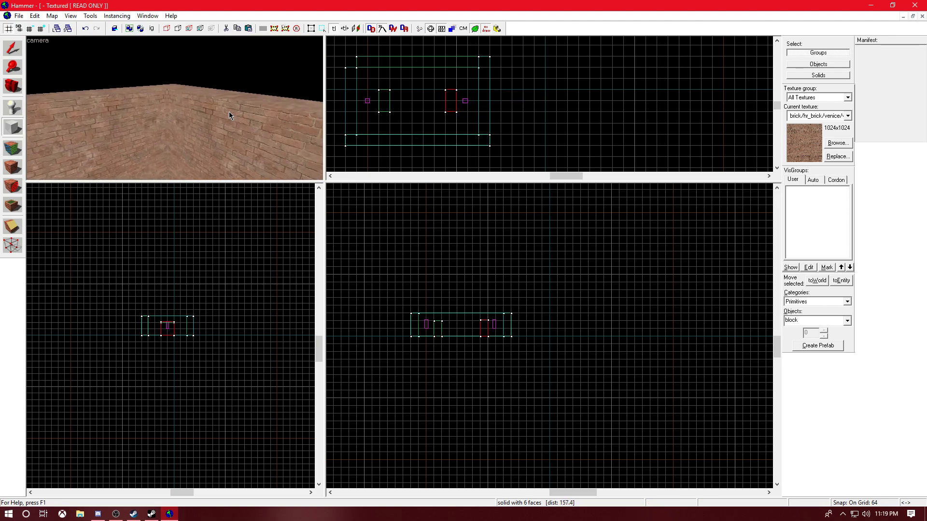
pyautogui.scroll(10, 228, 111)
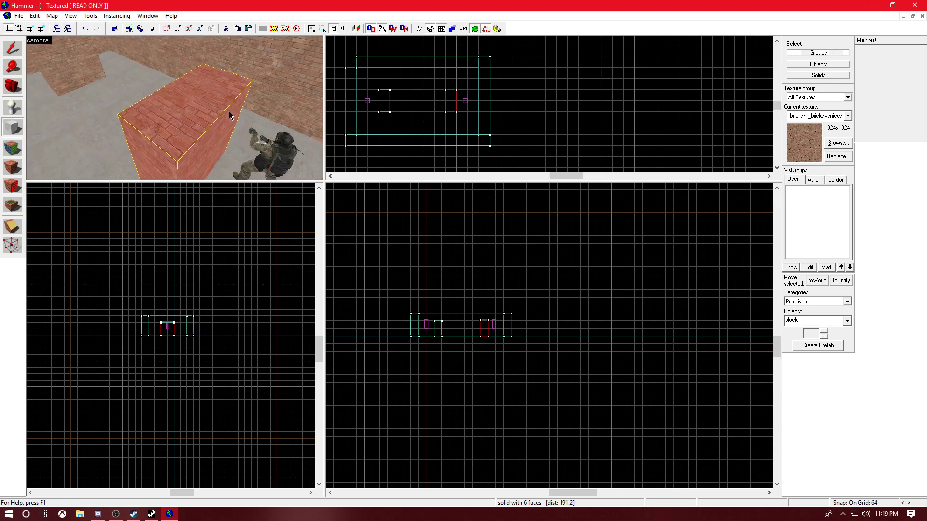
pyautogui.press('Up')
pyautogui.press('Left')
pyautogui.press('Right')
pyautogui.press('Down')
pyautogui.press('Right')
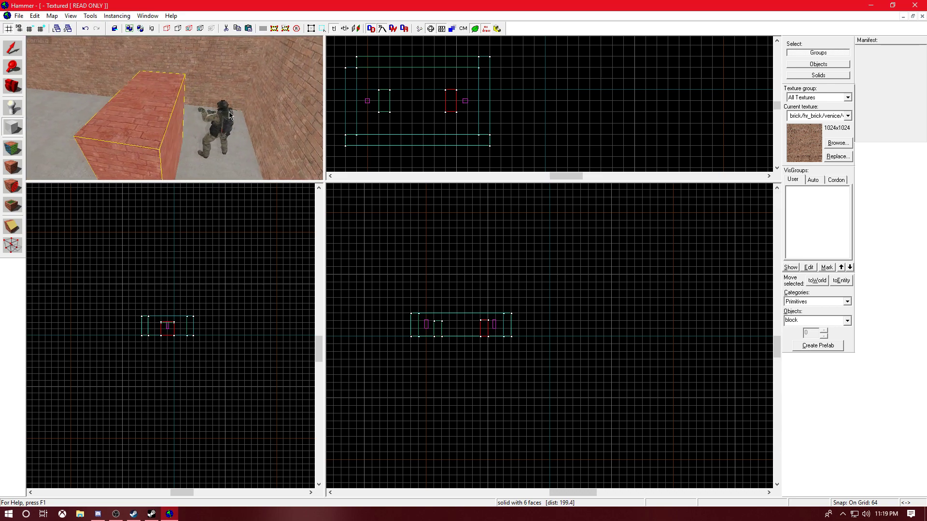
pyautogui.press('Right')
# Select the counter-terrorist spawn and move it slightly away from the second block toward the right wall, centred at -448, -64
pyautogui.click(12, 48)
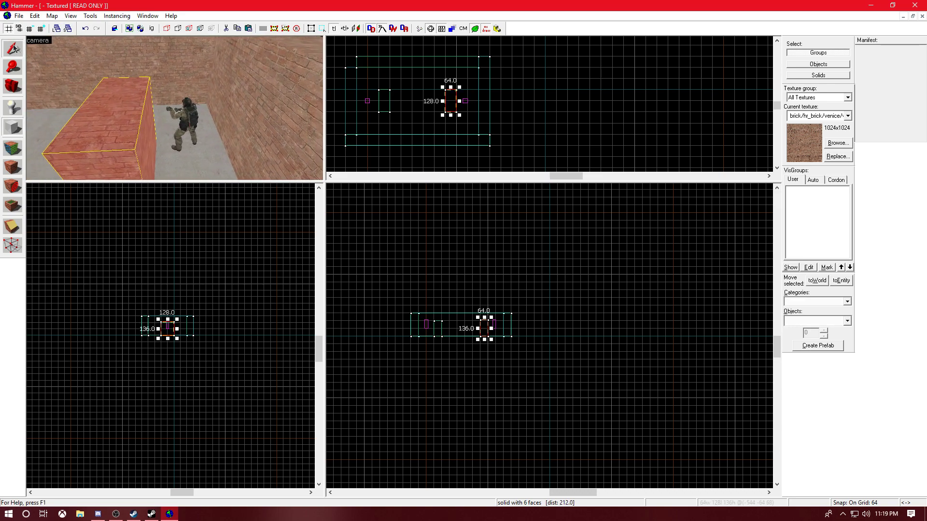
pyautogui.click(189, 116)
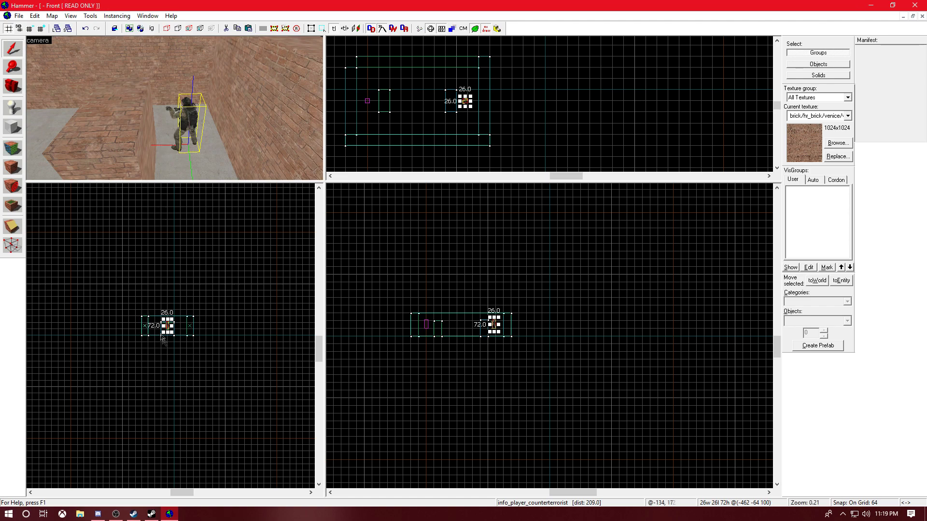
pyautogui.moveTo(167, 326); pyautogui.dragTo(171, 325)
pyautogui.press('w')
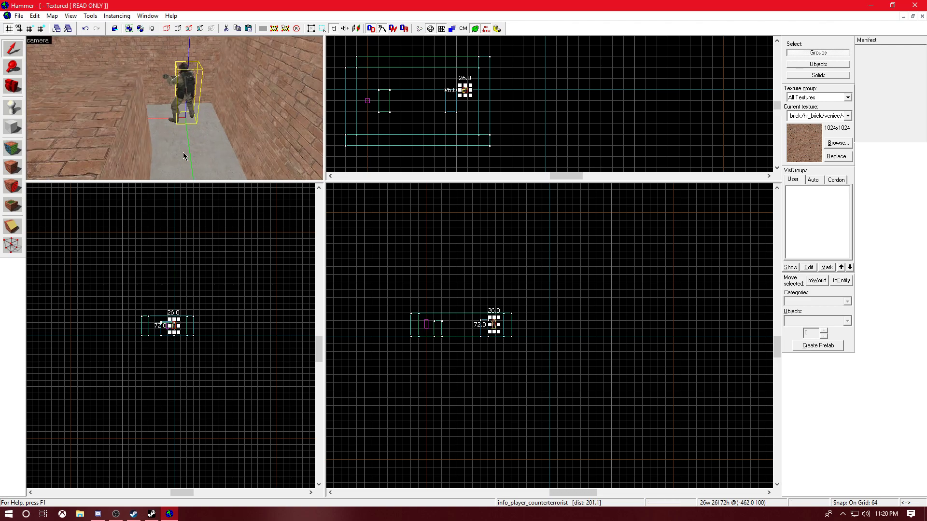
pyautogui.press('d')
pyautogui.press('a')
pyautogui.press('s')
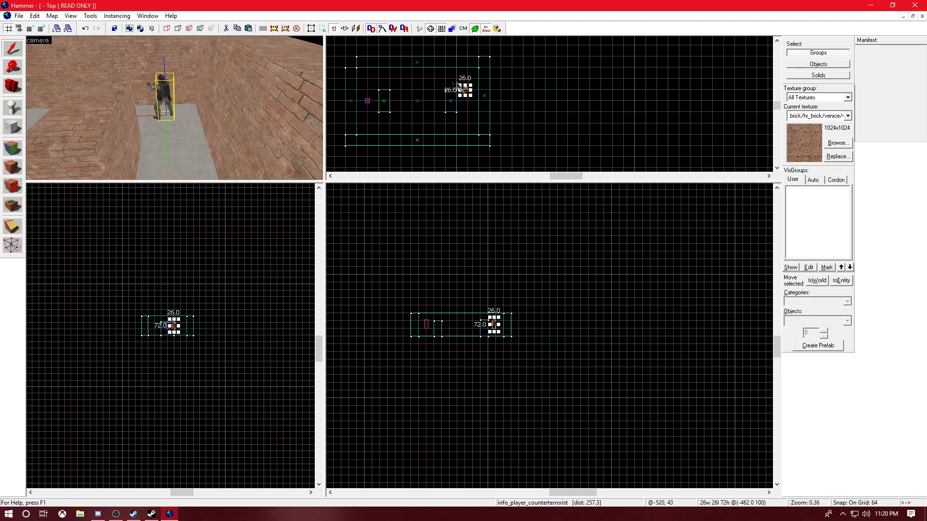
pyautogui.moveTo(465, 90); pyautogui.dragTo(466, 91)
pyautogui.moveTo(172, 325); pyautogui.dragTo(166, 325)
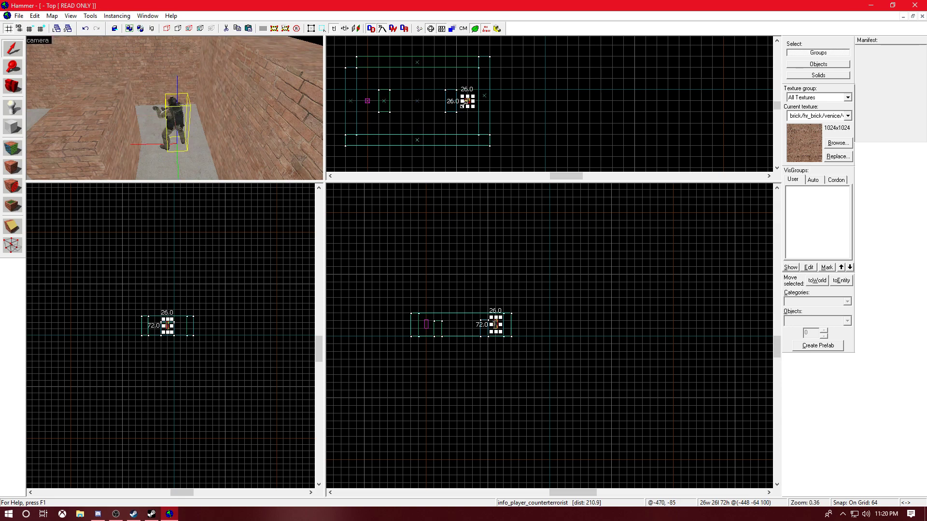
# Look around the counter-terrorist spawn and the concrete floor between the two brick blocks in the 3D view
pyautogui.press('a')
pyautogui.press('d')
pyautogui.press('a')
pyautogui.press('d')
pyautogui.press('d')
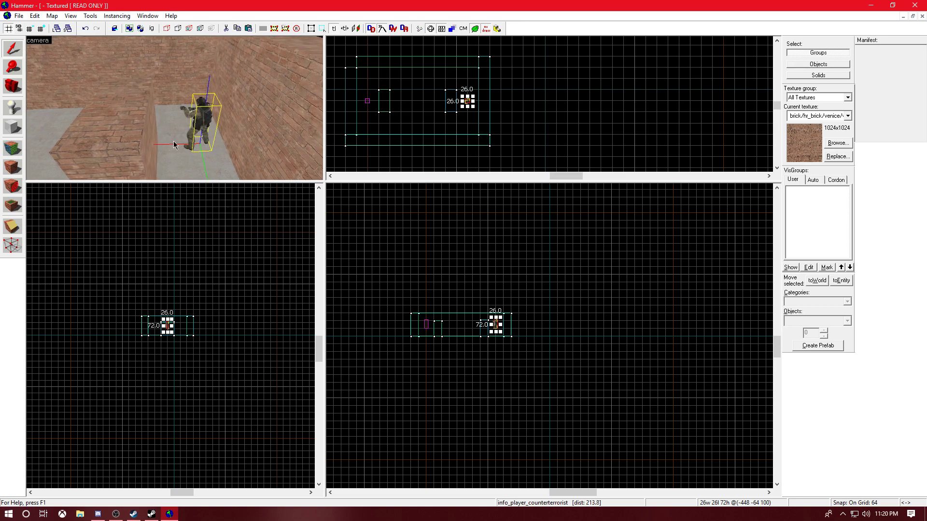
pyautogui.press('a')
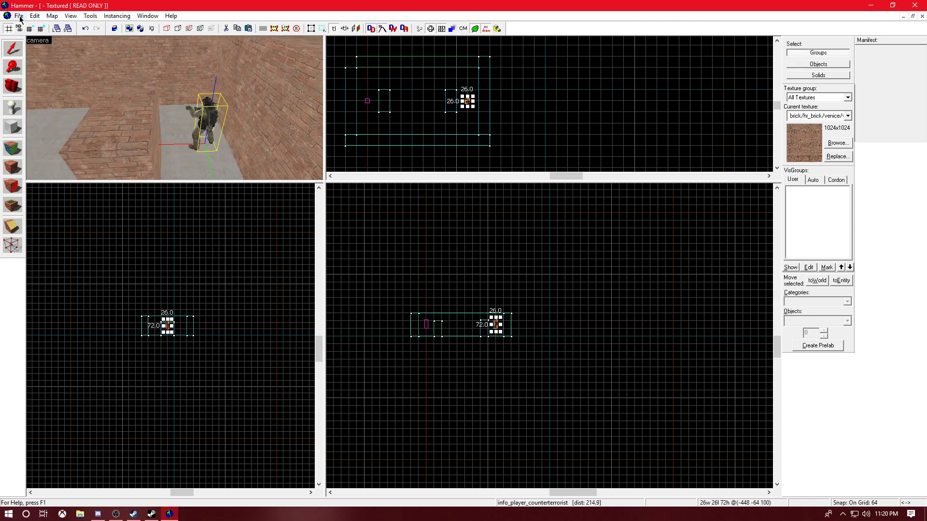
pyautogui.press('Left')
pyautogui.press('Up')
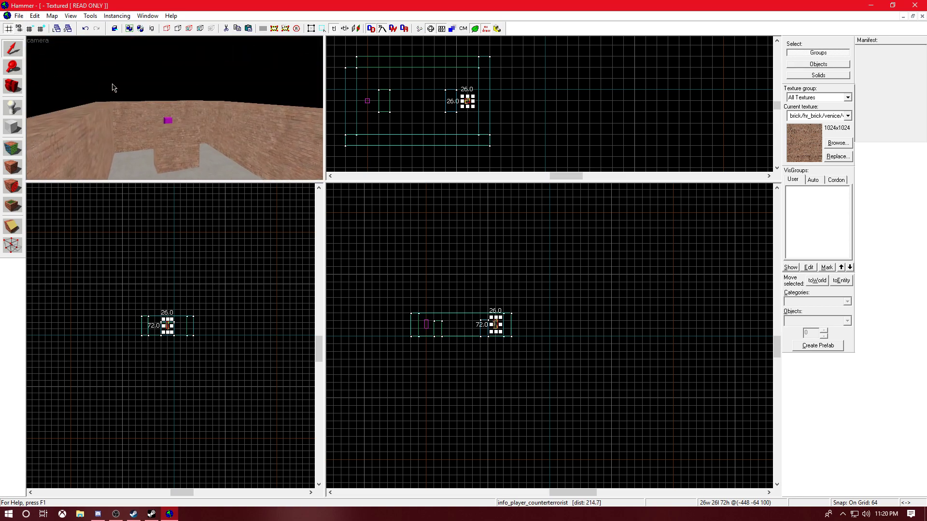
pyautogui.press('w')
pyautogui.press('Down')
pyautogui.press('s')
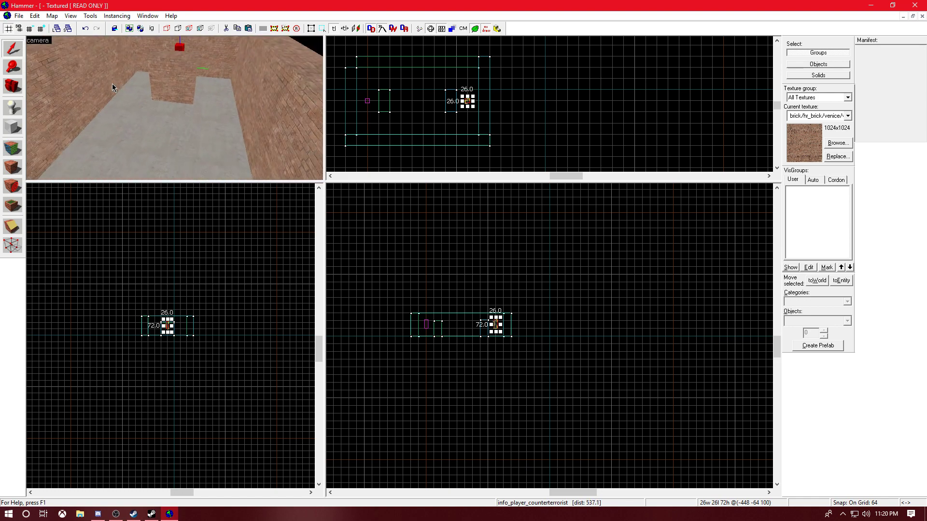
pyautogui.press('Left')
pyautogui.press('w')
pyautogui.moveTo(112, 87); pyautogui.dragTo(112, 87)
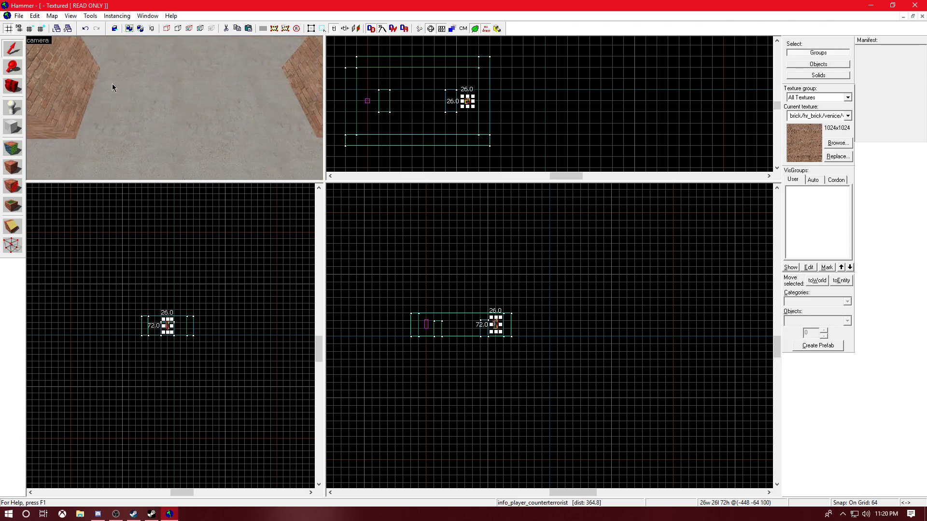
# Place a point entity on the floor between the two brick blocks and change its class to light
pyautogui.click(15, 110)
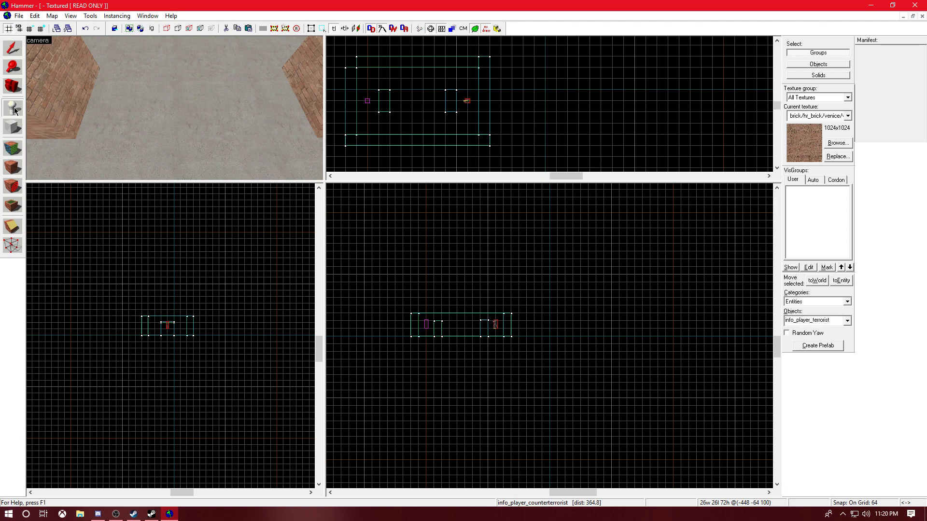
pyautogui.click(181, 98)
pyautogui.click(19, 56)
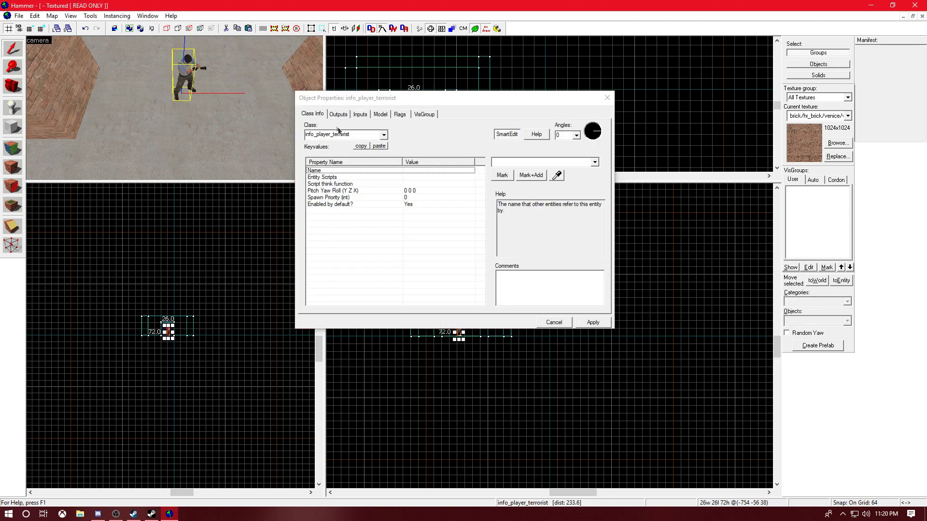
pyautogui.doubleClick(342, 133)
pyautogui.write('light')
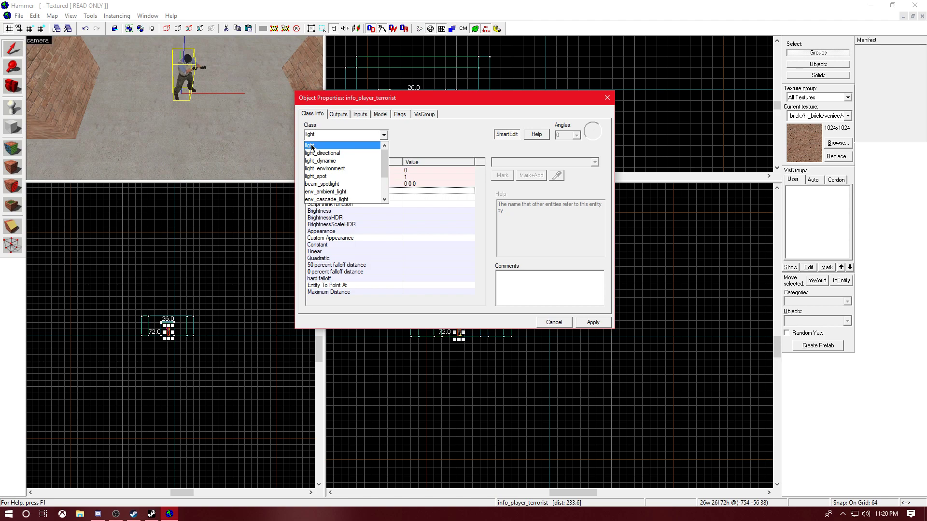
pyautogui.click(312, 146)
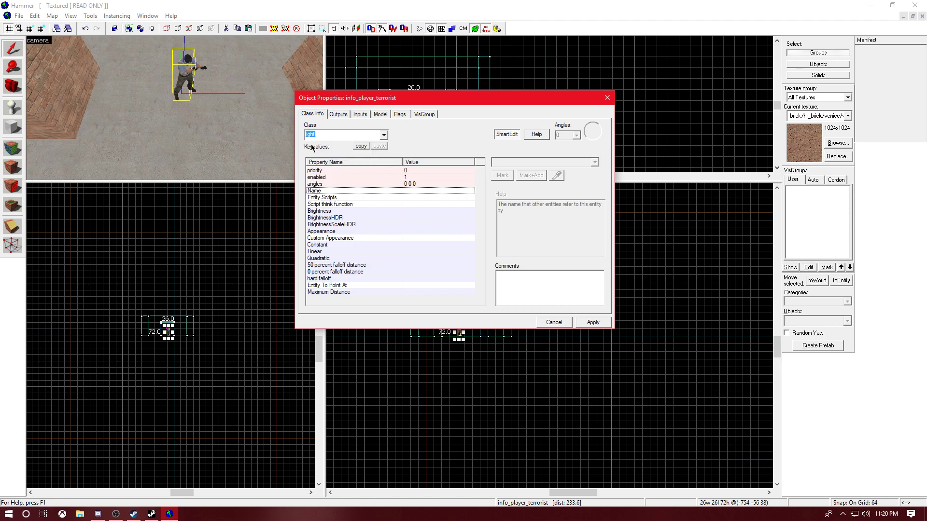
pyautogui.click(593, 322)
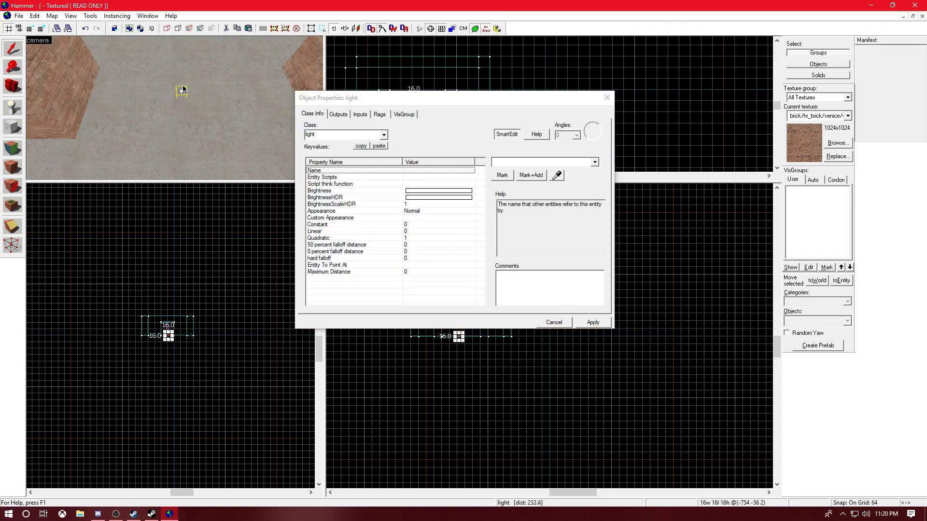
# Set the light's brightness colour to white (255, 255, 255), apply it and close the object properties
pyautogui.press('w')
pyautogui.press('d')
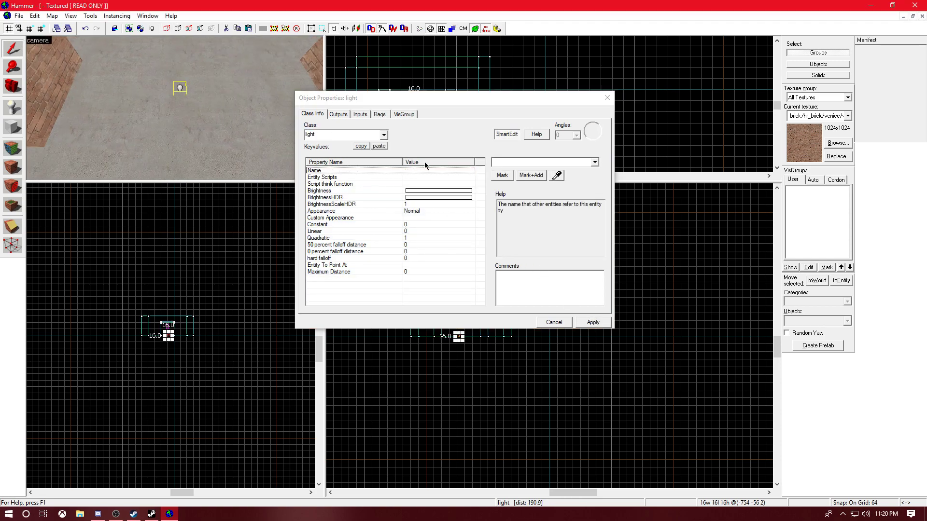
pyautogui.doubleClick(409, 192)
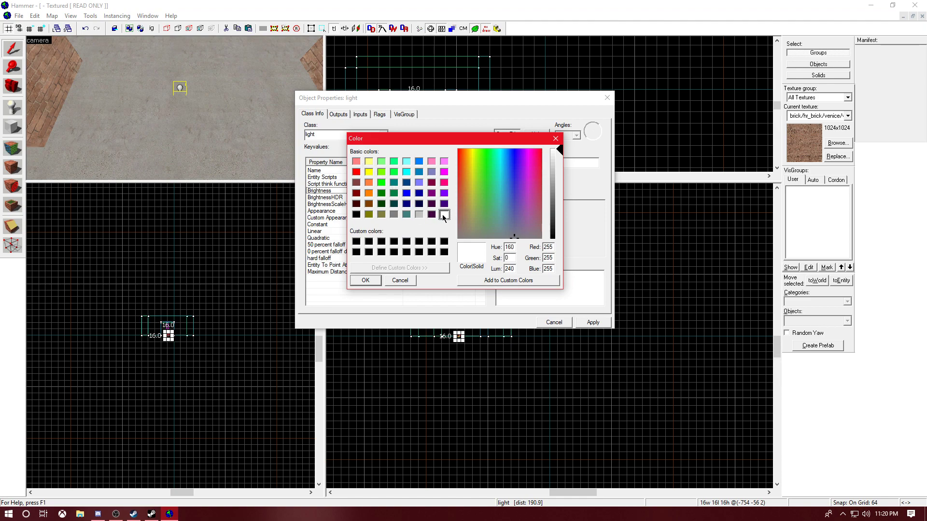
pyautogui.click(365, 281)
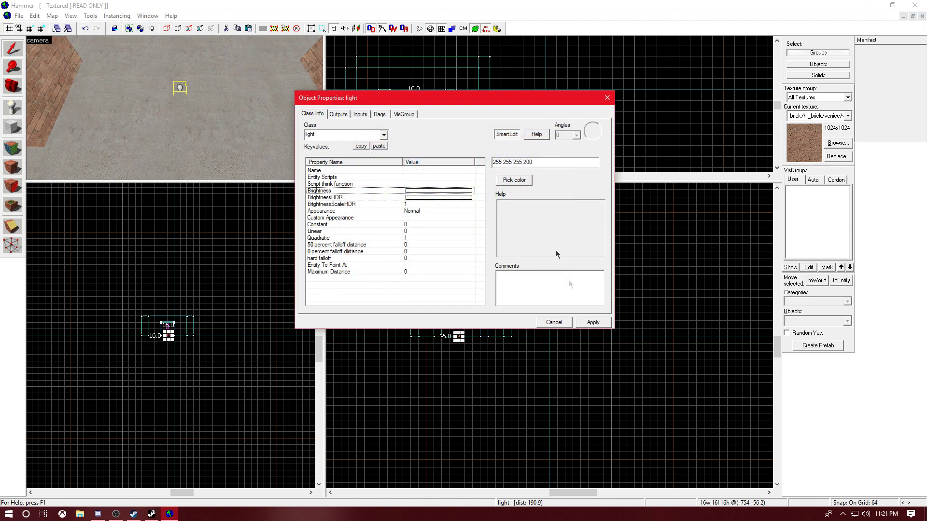
pyautogui.click(586, 326)
pyautogui.click(606, 98)
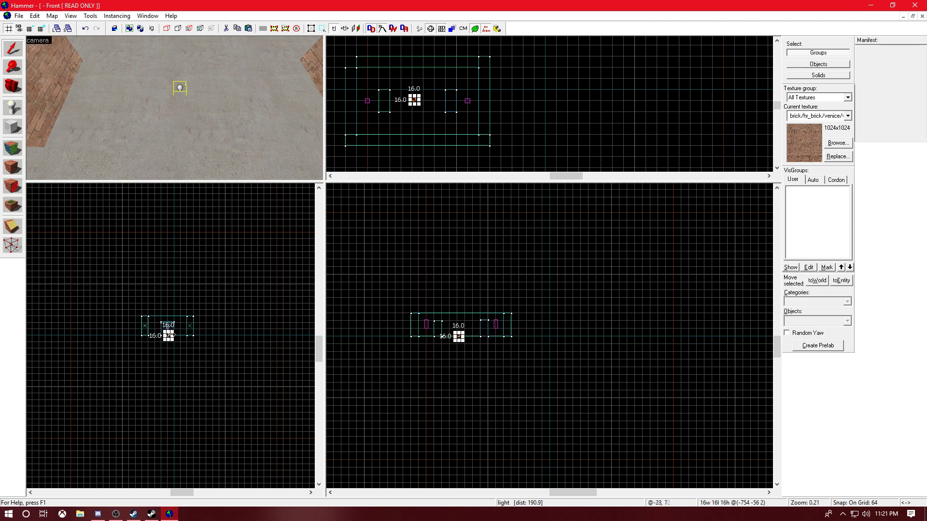
# Raise the light off the floor to -754, 0, 128 and keep it selected
pyautogui.moveTo(168, 333); pyautogui.dragTo(174, 328)
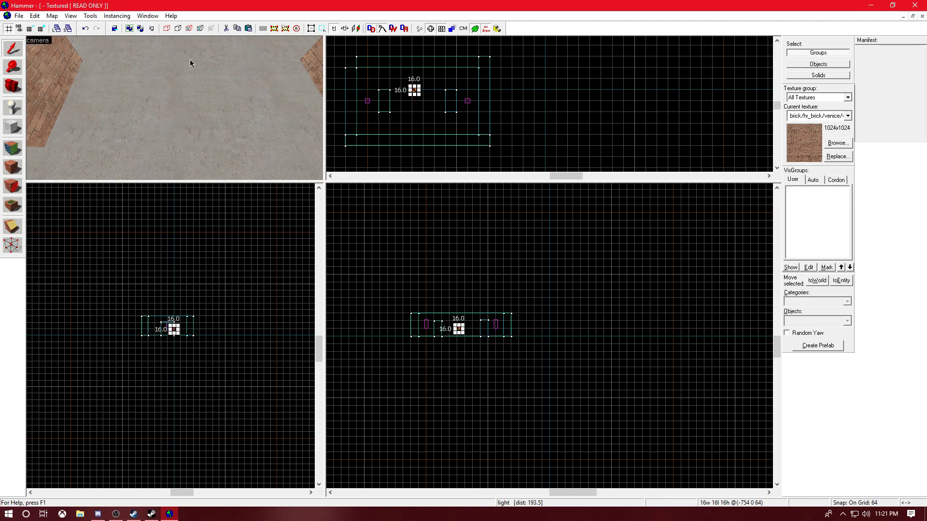
pyautogui.scroll(-3, 190, 59)
pyautogui.scroll(5, 190, 59)
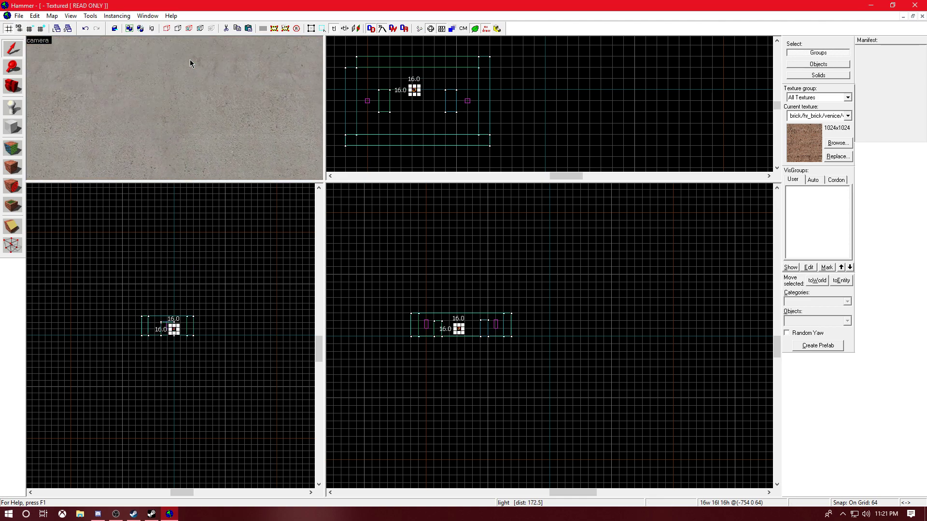
pyautogui.press('Up')
pyautogui.press('Down')
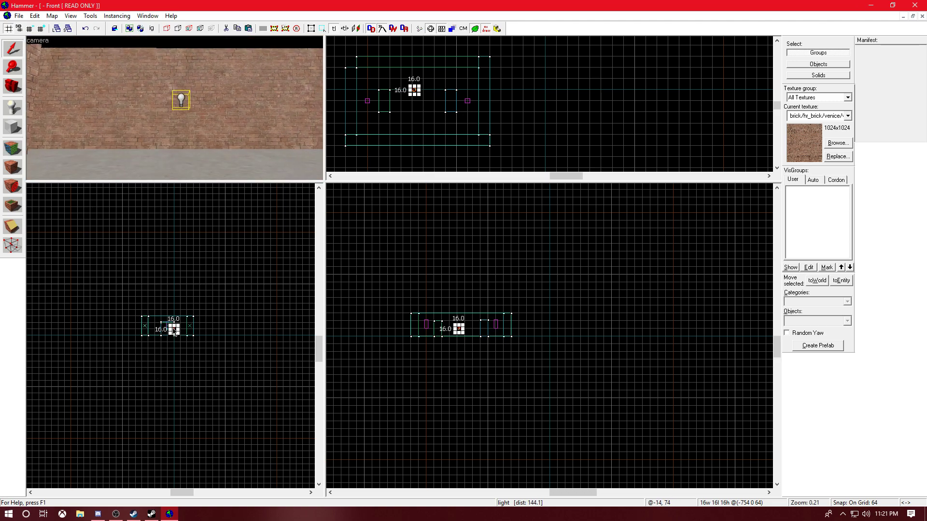
pyautogui.moveTo(174, 328); pyautogui.dragTo(174, 322)
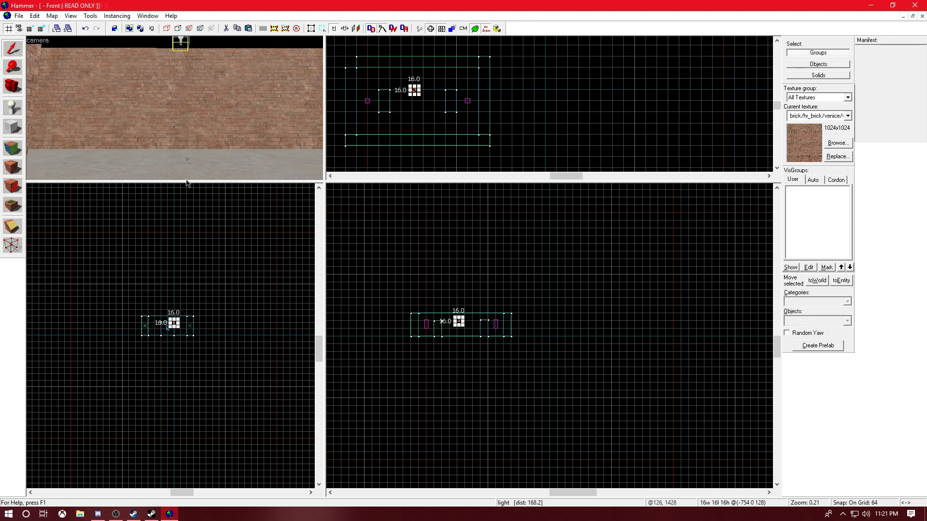
pyautogui.click(171, 326)
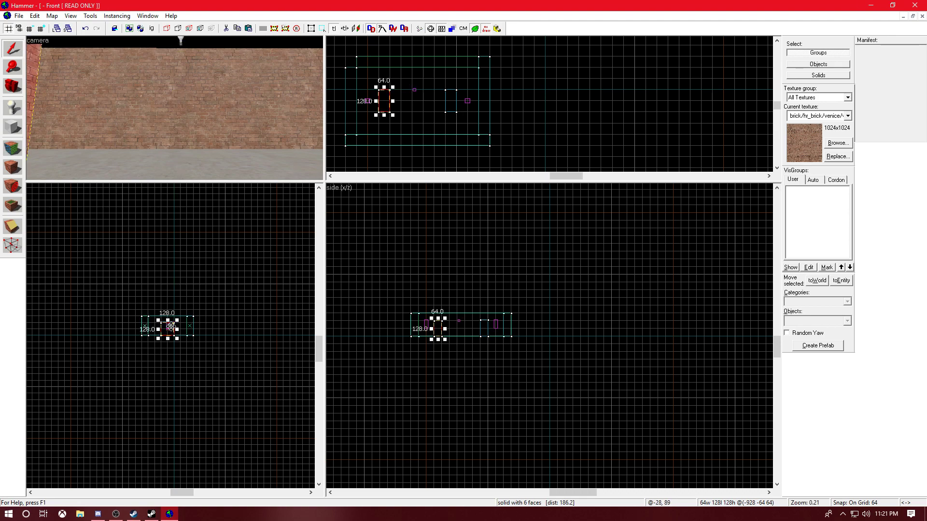
pyautogui.click(181, 42)
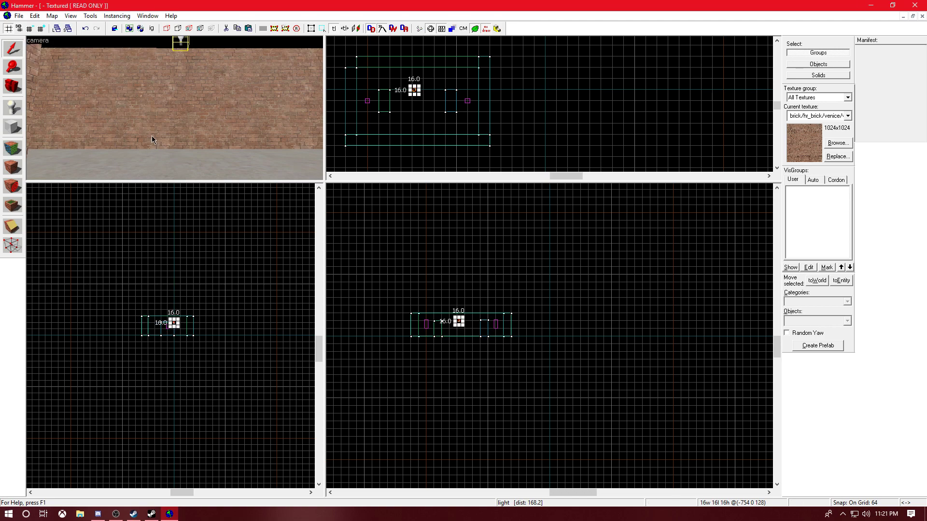
# Shift the light to x -768 and raise it to height 192, level with the wall tops
pyautogui.press('z')
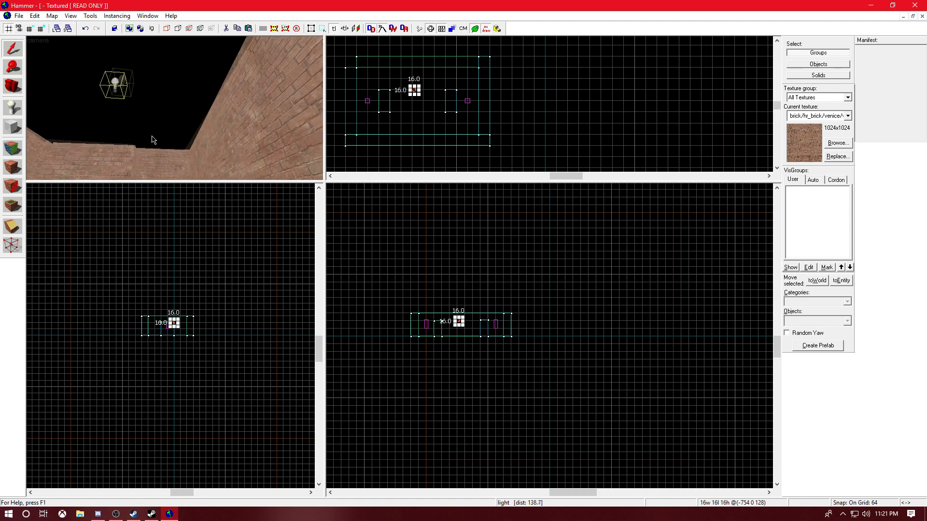
pyautogui.press('s')
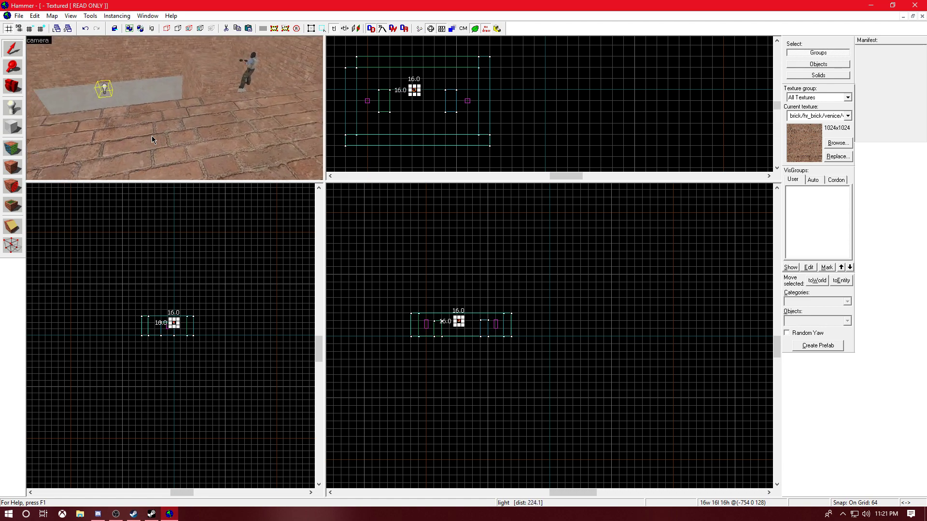
pyautogui.press('z')
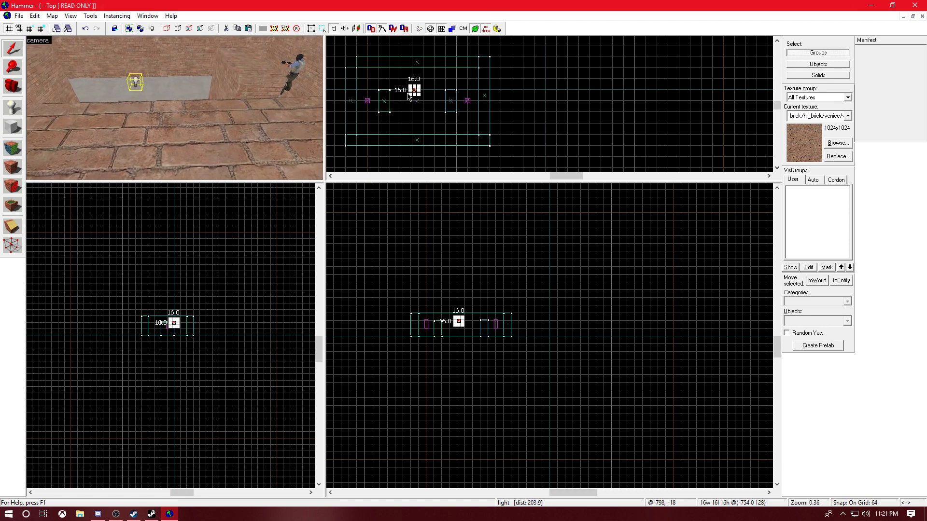
pyautogui.moveTo(413, 89); pyautogui.dragTo(411, 89)
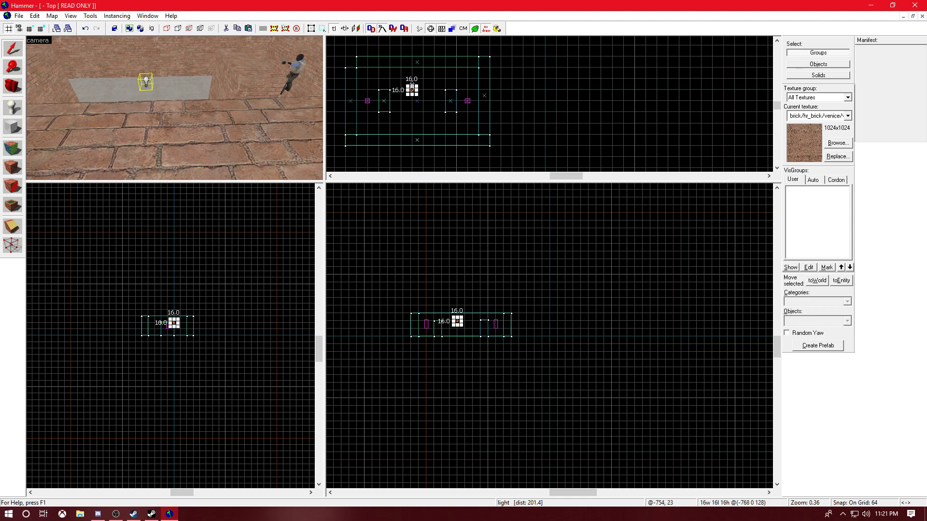
pyautogui.moveTo(174, 323); pyautogui.dragTo(173, 316)
pyautogui.press('Up')
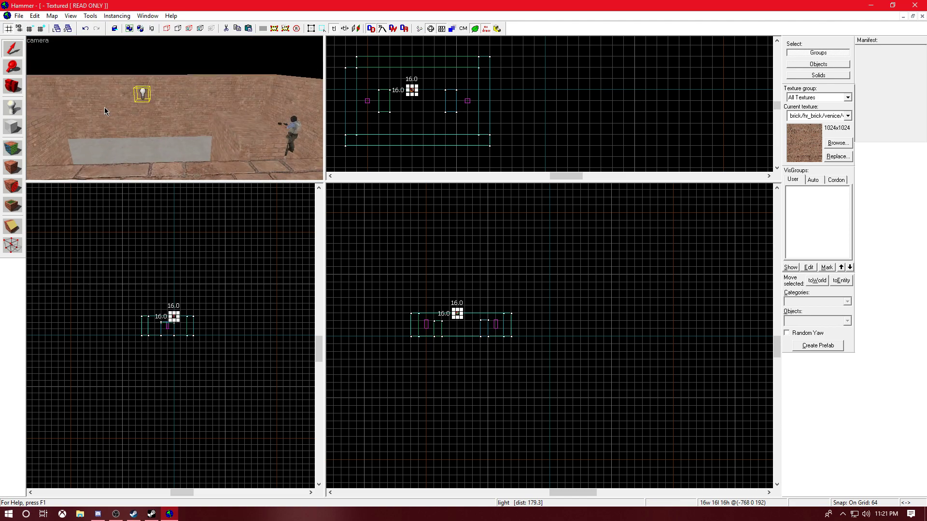
# Examine the raised light's position above the walled arena from several sides in the 3D view
pyautogui.press('a')
pyautogui.press('d')
pyautogui.press('Left')
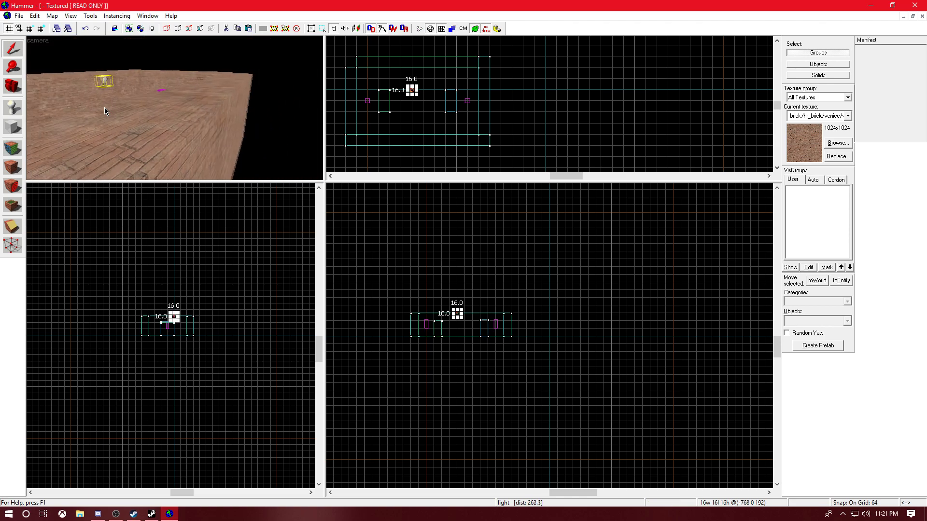
pyautogui.press('a')
pyautogui.press('Up')
pyautogui.press('Down')
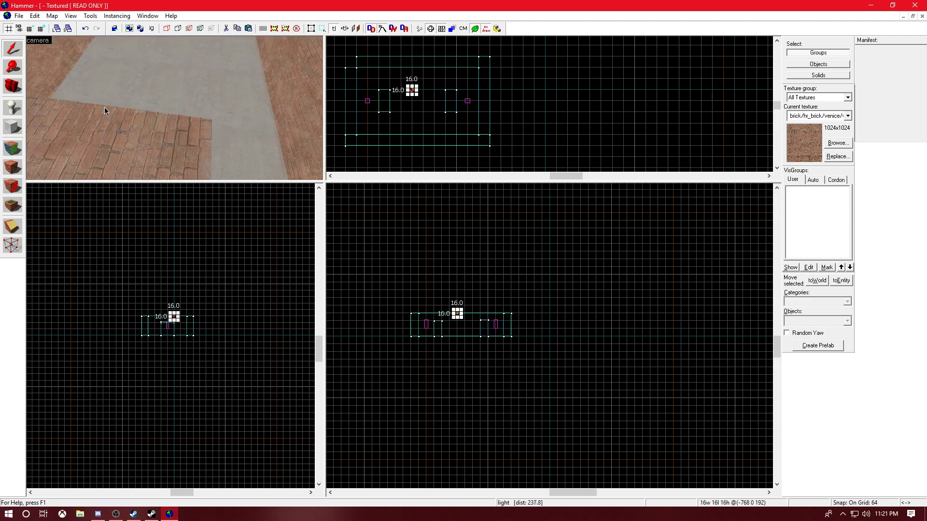
pyautogui.press('s')
pyautogui.press('Up')
pyautogui.press('Left')
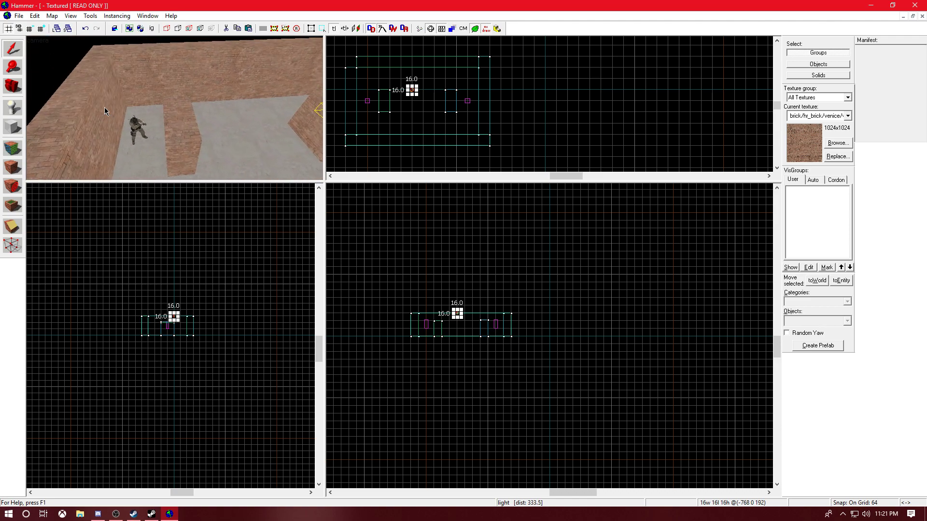
pyautogui.press('d')
pyautogui.press('a')
pyautogui.press('w')
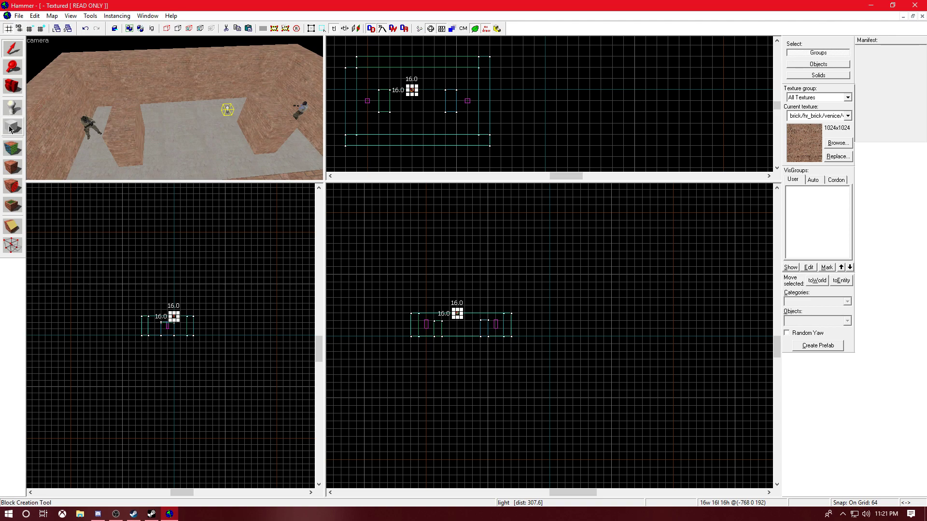
# Inspect the cover blocks, the counter-terrorist spawn and the open area under the light in the 3D view
pyautogui.click(9, 128)
pyautogui.press('a')
pyautogui.press('Right')
pyautogui.press('Left')
pyautogui.press('d')
pyautogui.press('Right')
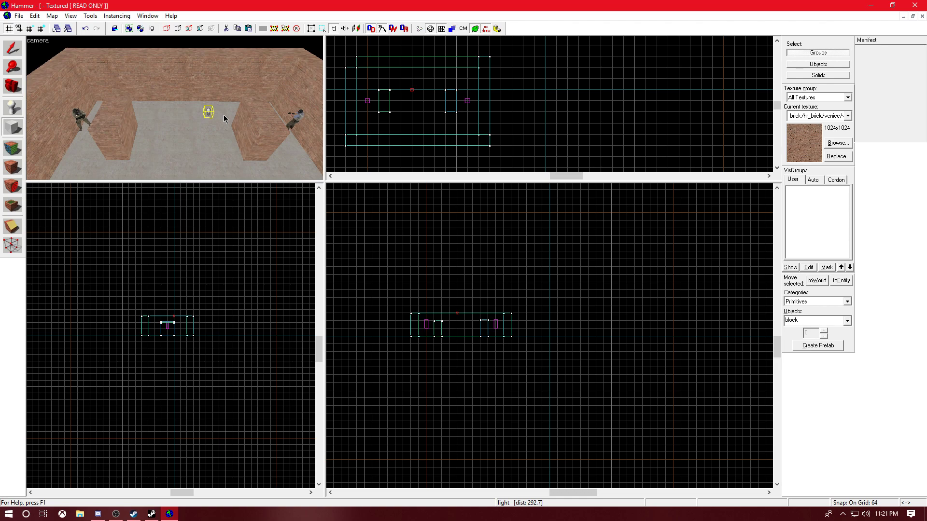
pyautogui.press('Down')
pyautogui.press('a')
pyautogui.press('w')
pyautogui.press('Right')
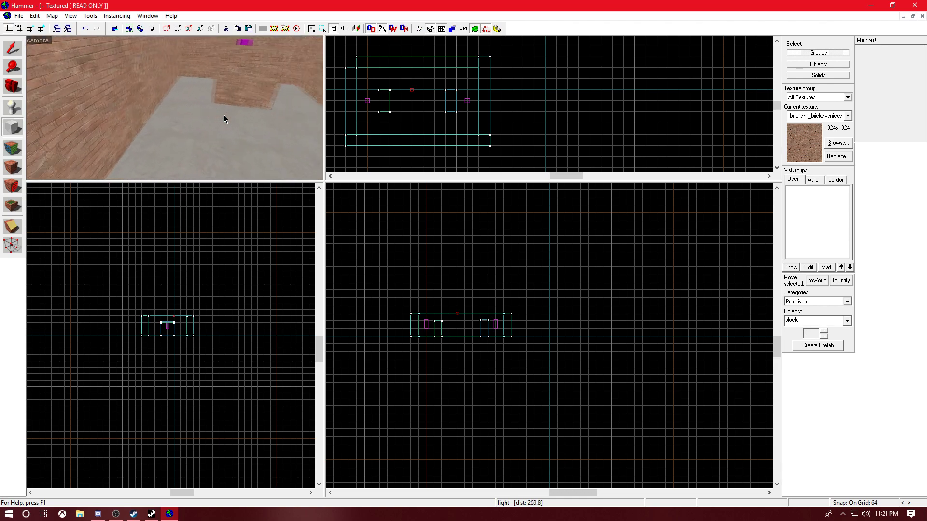
pyautogui.press('d')
pyautogui.press('w')
pyautogui.press('Left')
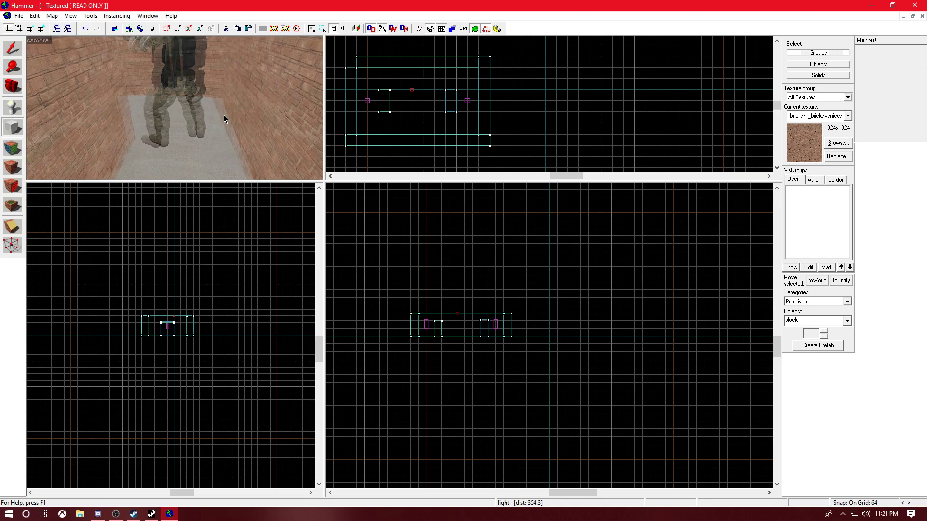
pyautogui.press('d')
pyautogui.press('Right')
pyautogui.press('s')
pyautogui.press('w')
pyautogui.press('s')
pyautogui.press('d')
pyautogui.click(19, 109)
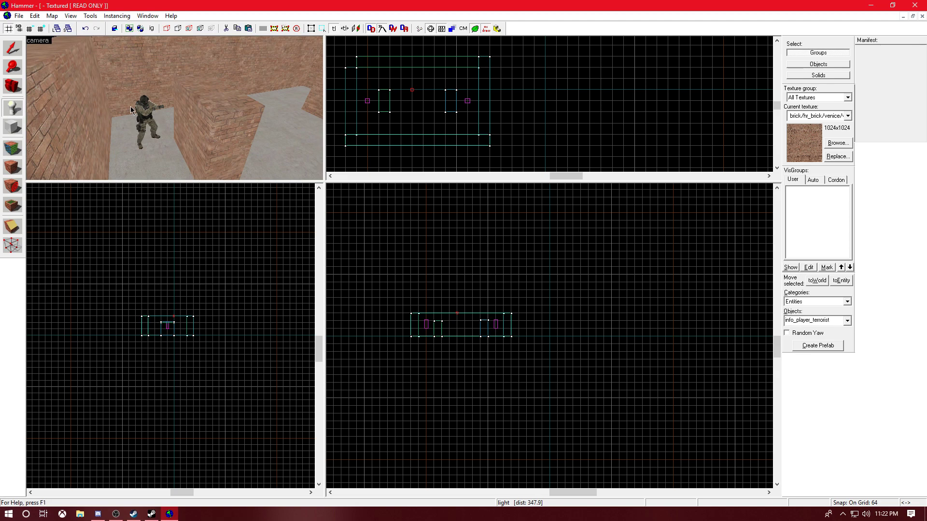
pyautogui.press('Right')
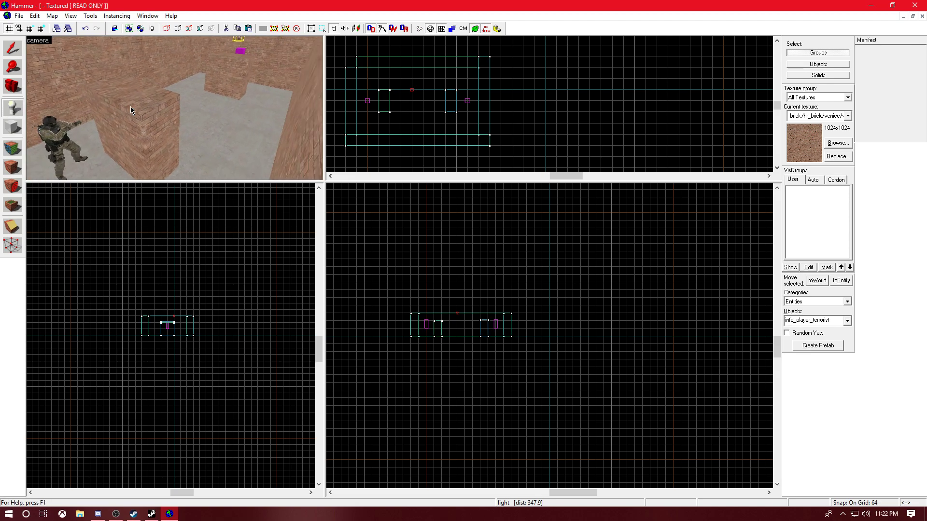
pyautogui.click(10, 51)
pyautogui.press('s')
pyautogui.press('Right')
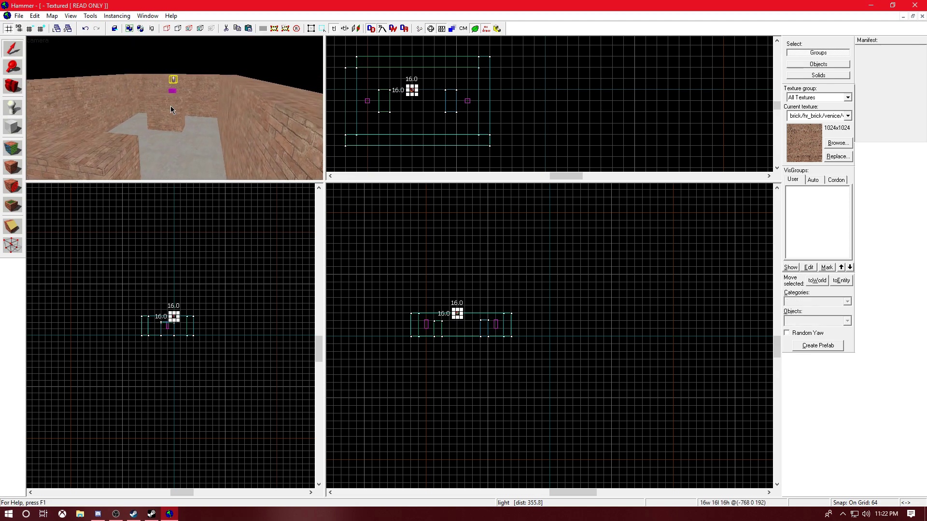
# Create a brick roof block 832 wide, 512 long and 16 high across the tops of the arena walls
pyautogui.press('Down')
pyautogui.press('a')
pyautogui.press('Left')
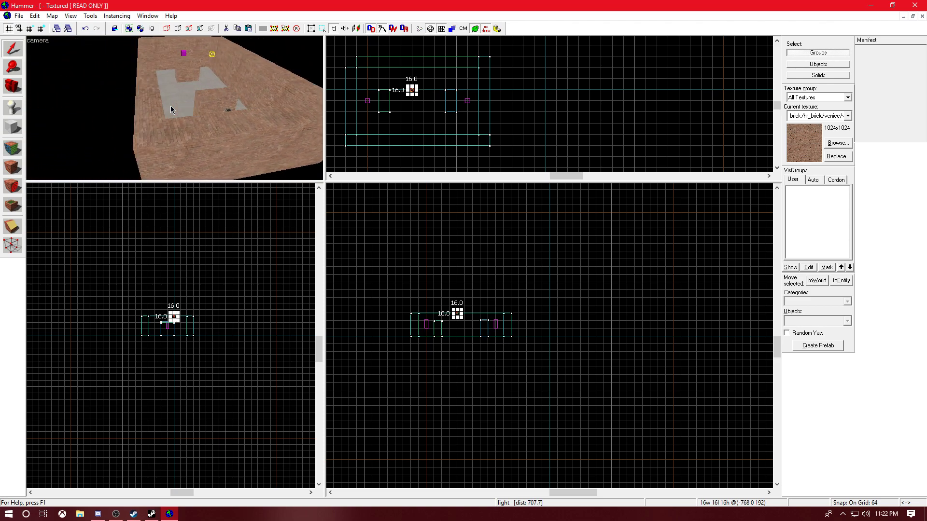
pyautogui.press('Right')
pyautogui.press('a')
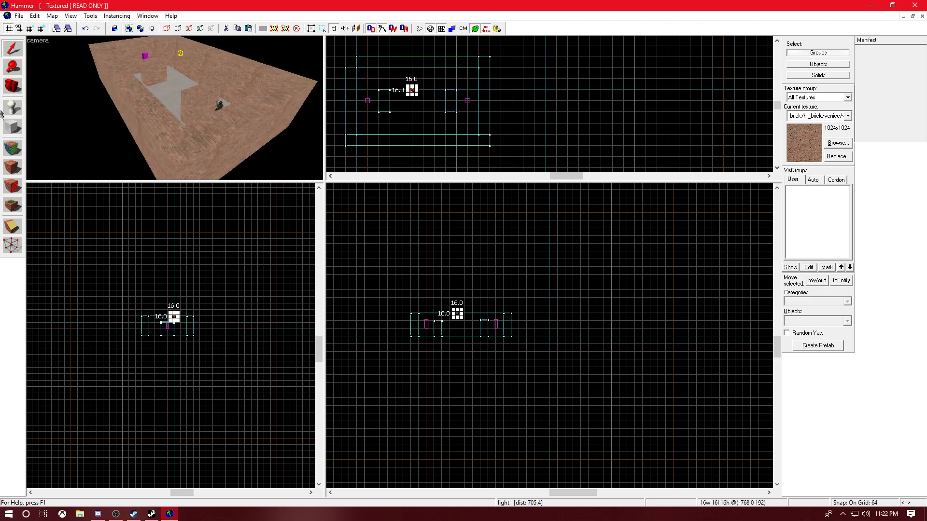
pyautogui.click(13, 127)
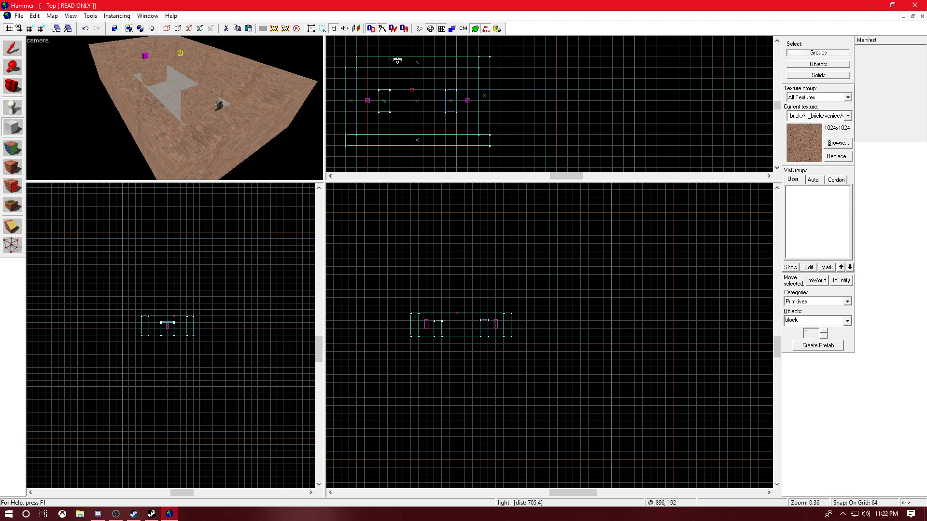
pyautogui.moveTo(346, 57); pyautogui.dragTo(492, 147)
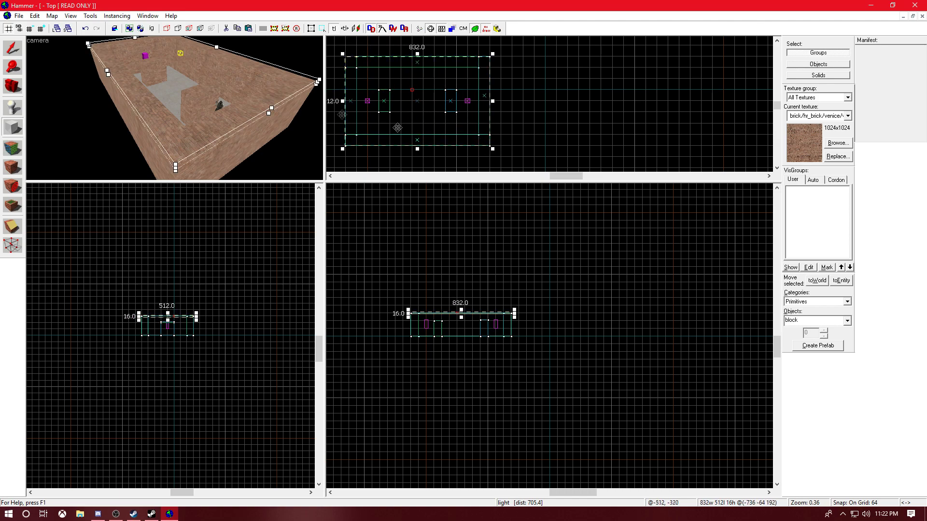
pyautogui.press('w')
pyautogui.press('d')
pyautogui.press('w')
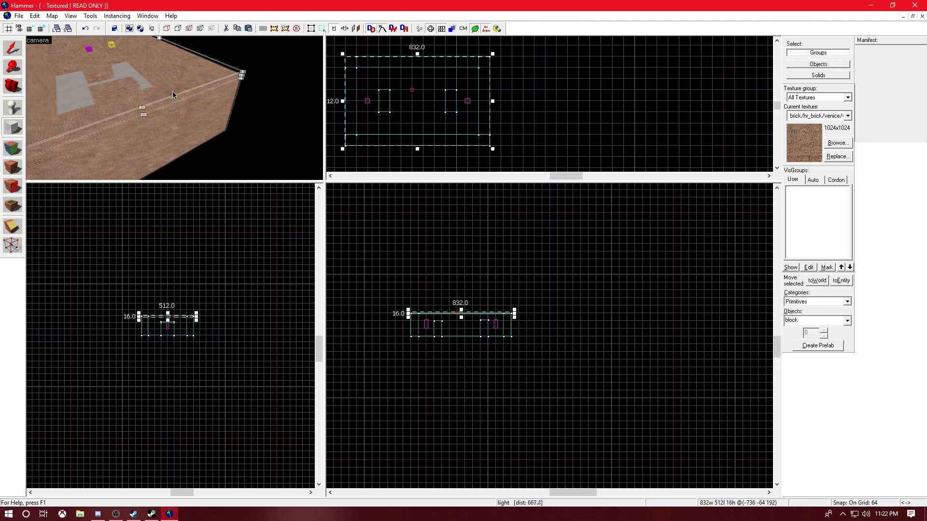
pyautogui.press('a')
pyautogui.press('s')
pyautogui.rightClick(400, 90)
pyautogui.click(418, 96)
# Inspect the brick roof from inside the arena and reduce its height to 8 units
pyautogui.press('w')
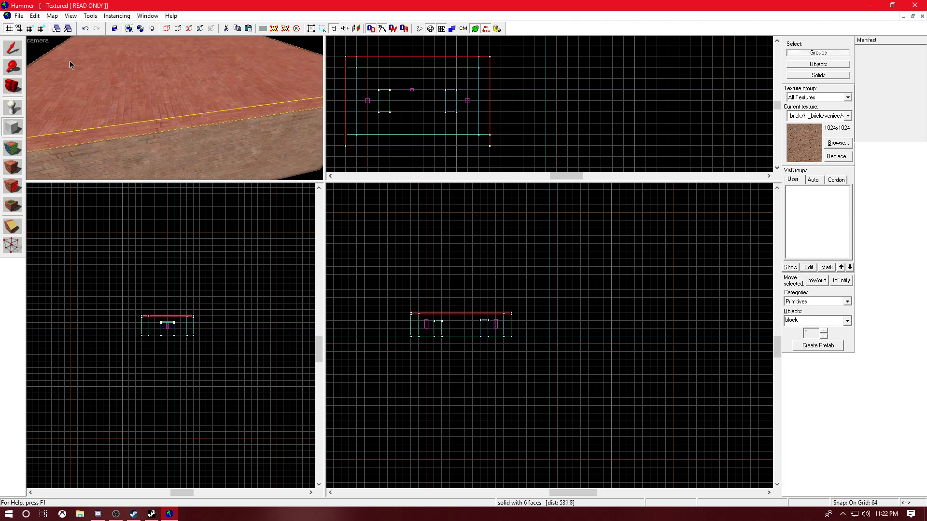
pyautogui.press('Up')
pyautogui.press('Down')
pyautogui.press('w')
pyautogui.press('Up')
pyautogui.press('Down')
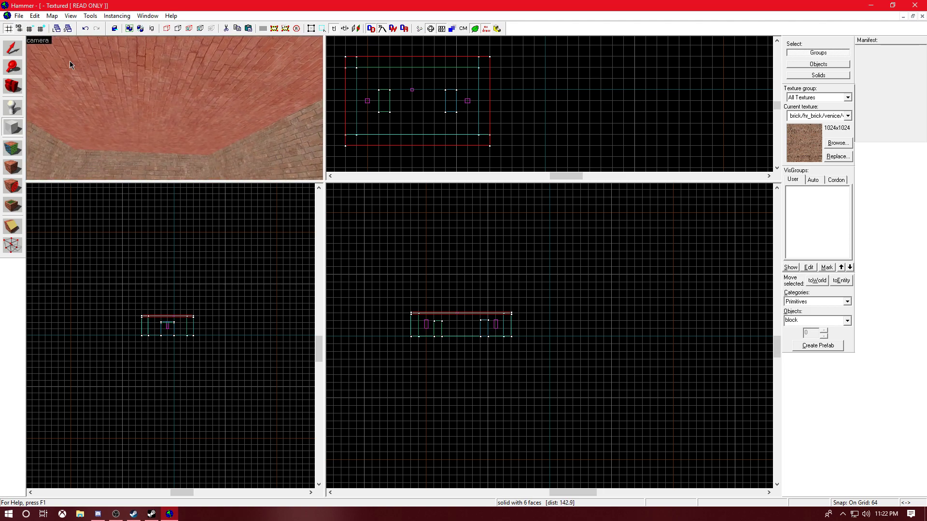
pyautogui.click(12, 48)
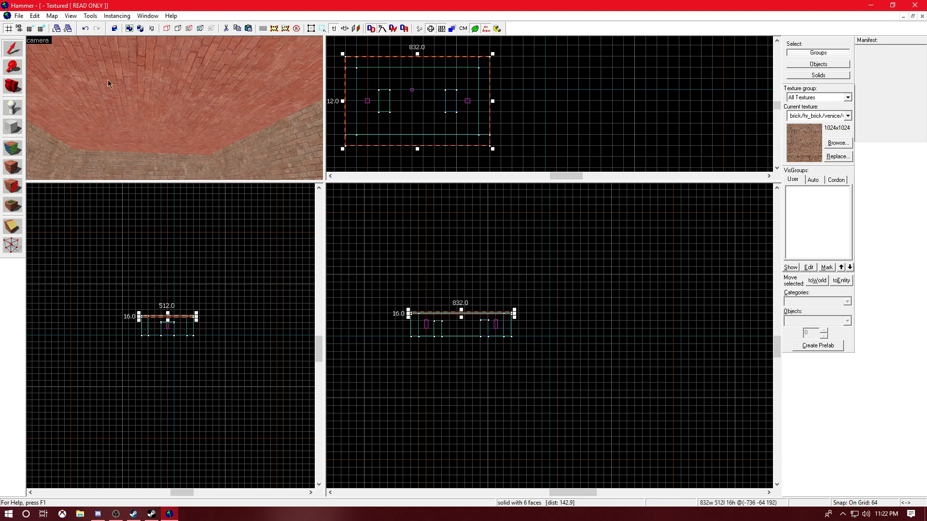
pyautogui.moveTo(168, 313); pyautogui.dragTo(168, 316)
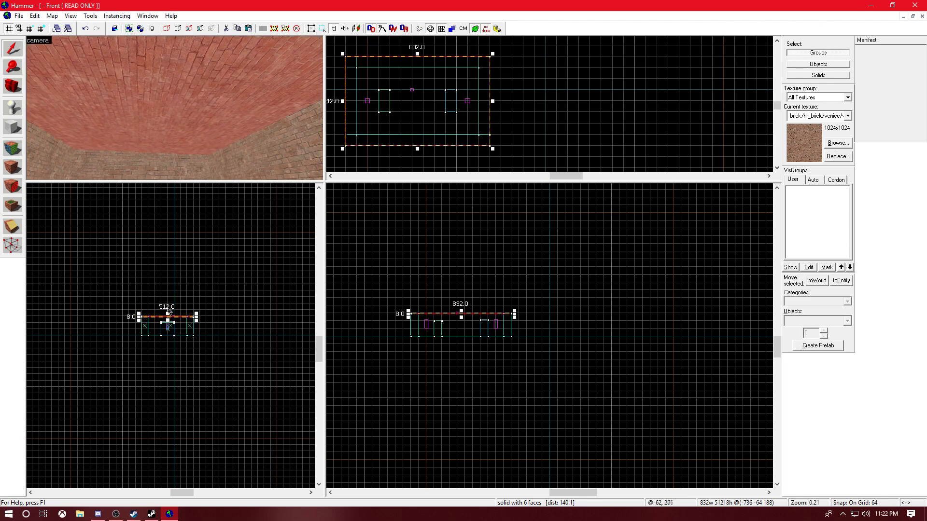
# Check the interior under the roof, and undo the roof's resizing and creation to leave the arena open
pyautogui.press('z')
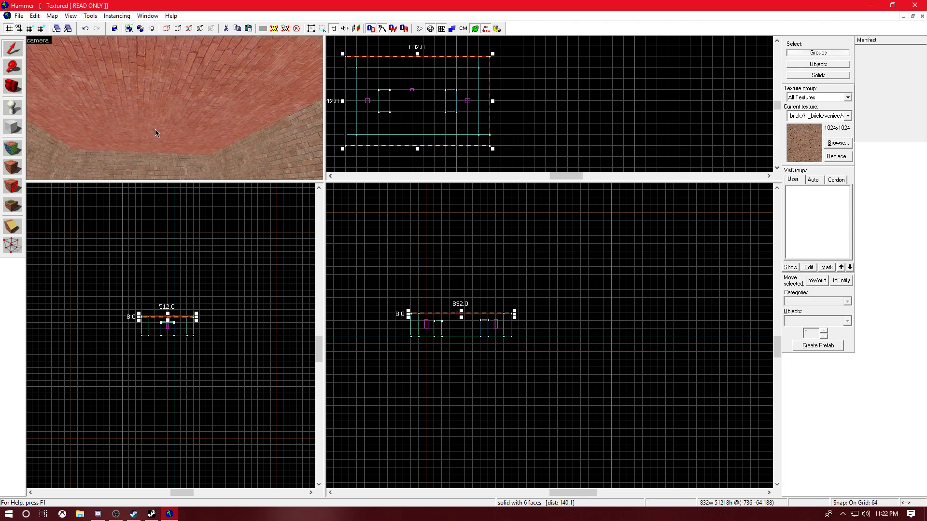
pyautogui.press('w')
pyautogui.press('w')
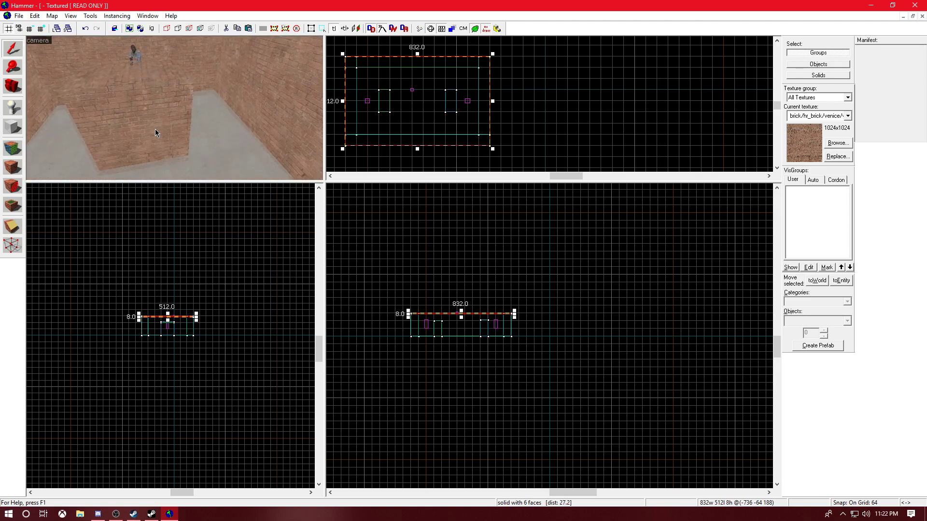
pyautogui.press('w')
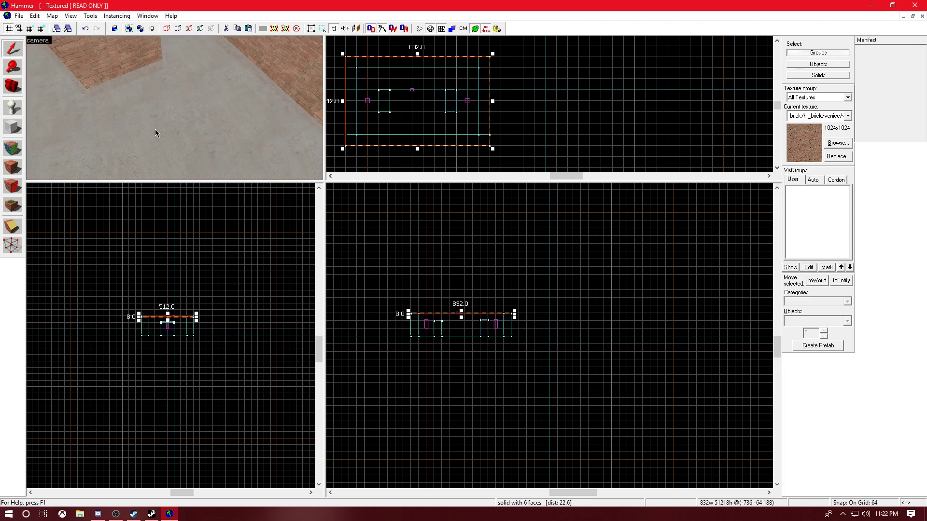
pyautogui.press('Down')
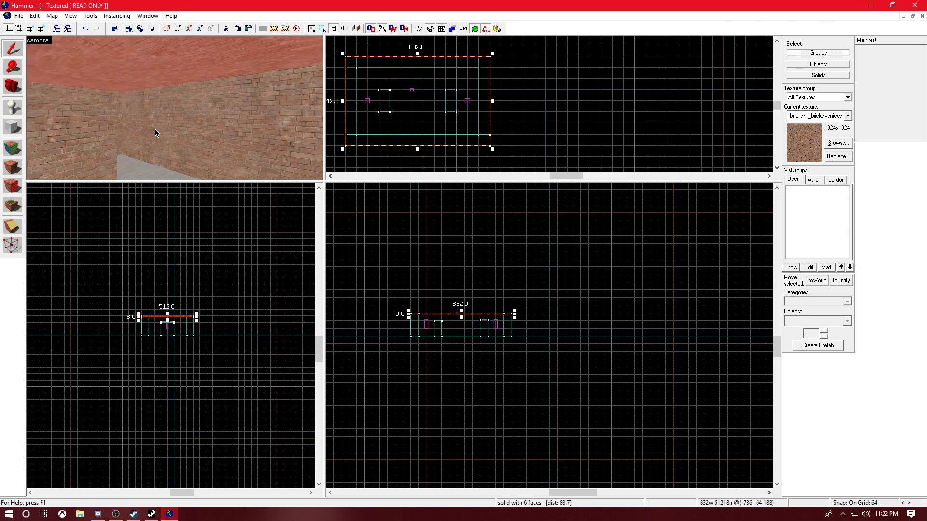
pyautogui.click(32, 16)
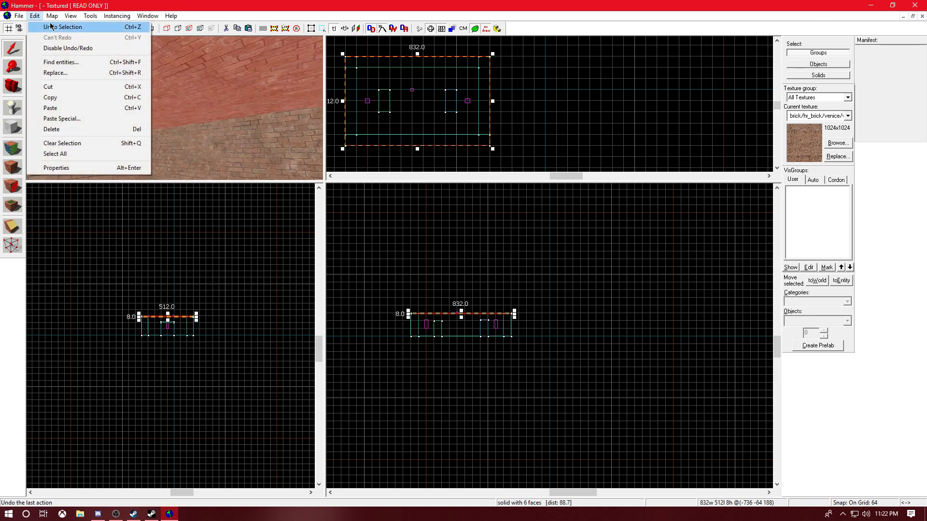
pyautogui.click(53, 27)
pyautogui.click(35, 15)
pyautogui.click(54, 27)
pyautogui.click(36, 17)
pyautogui.click(54, 27)
pyautogui.click(35, 16)
pyautogui.click(42, 27)
pyautogui.click(35, 16)
pyautogui.click(53, 27)
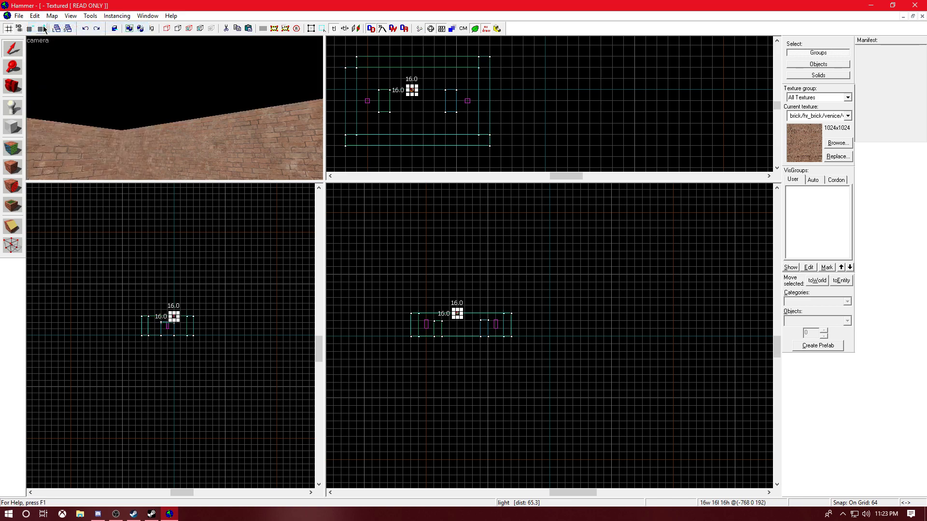
# Examine the open-topped arena with its cover blocks, spawns and light from several sides in the 3D view
pyautogui.press('z')
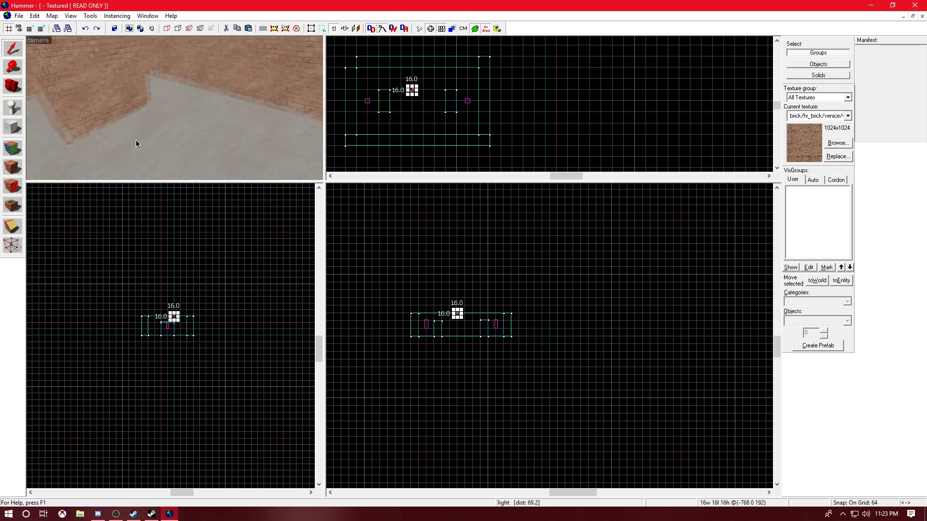
pyautogui.press('w')
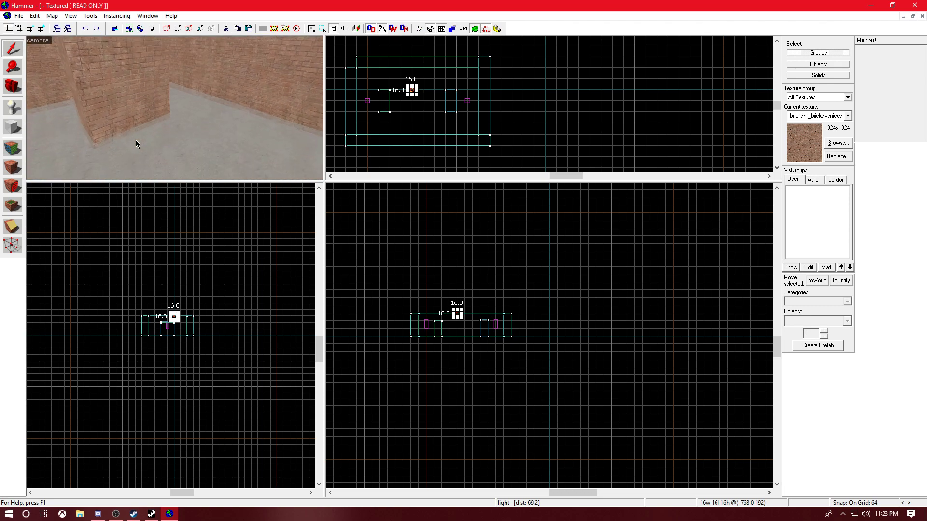
pyautogui.press('s')
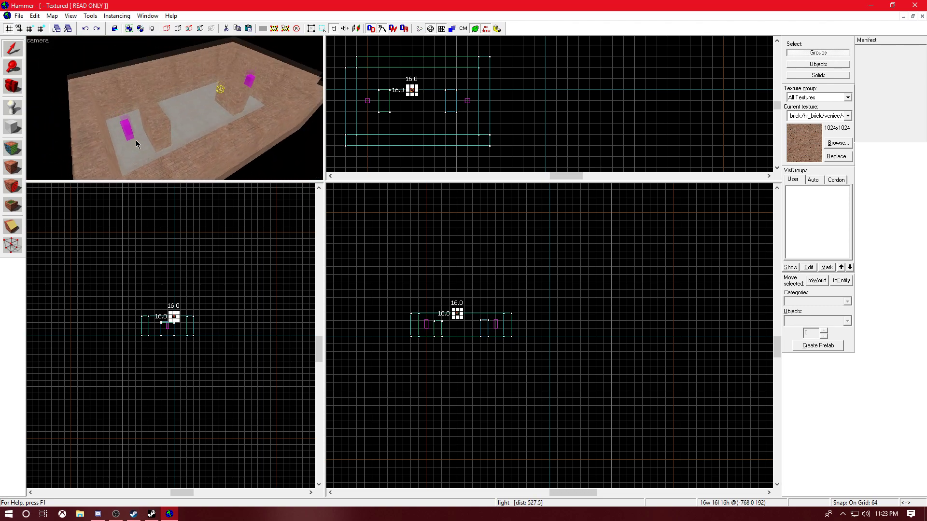
pyautogui.press('d')
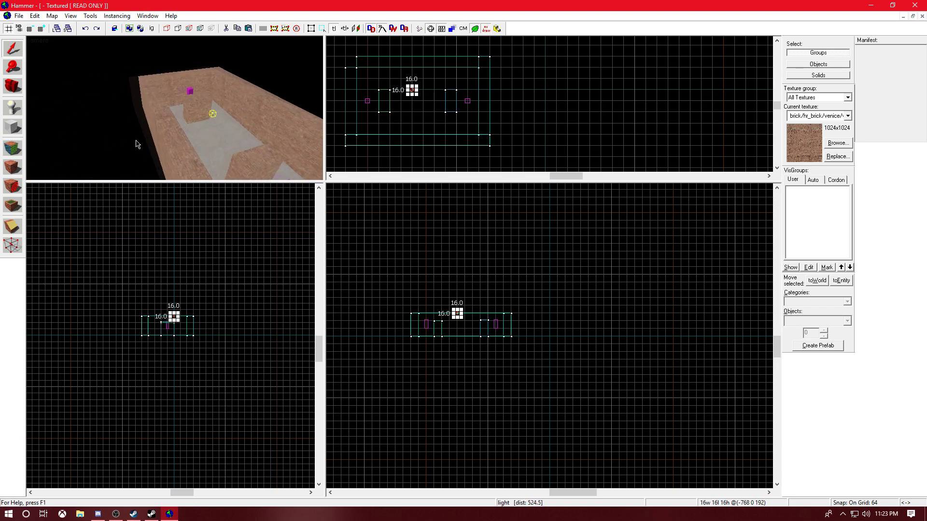
pyautogui.press('Up')
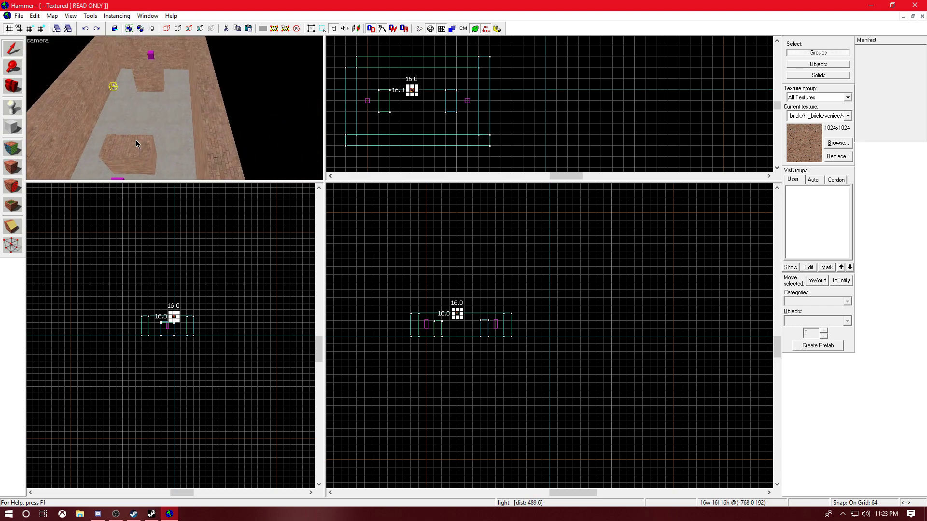
pyautogui.press('d')
pyautogui.press('a')
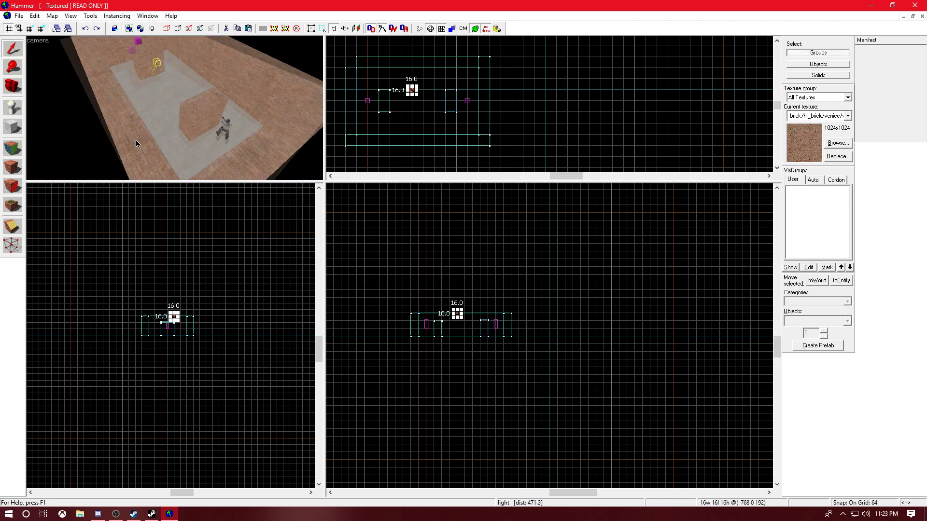
pyautogui.press('Left')
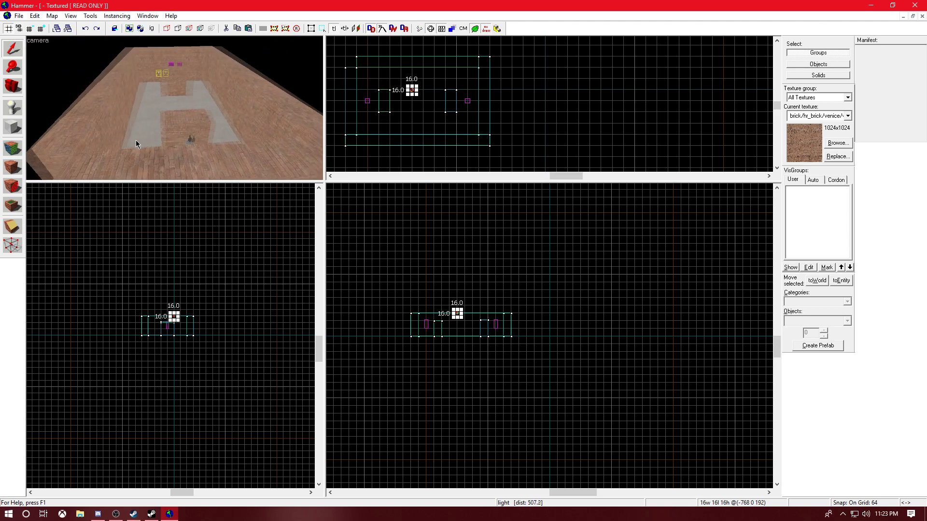
pyautogui.press('w')
pyautogui.press('a')
pyautogui.press('d')
pyautogui.press('a')
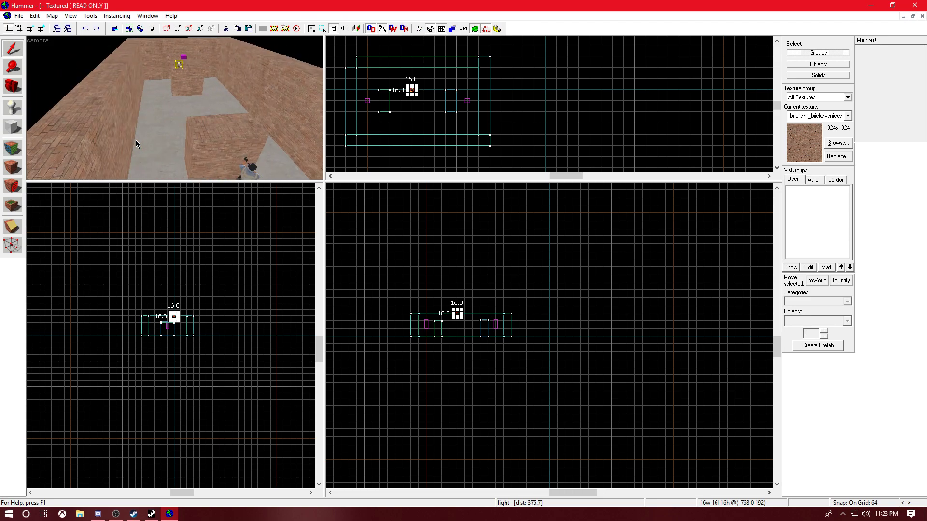
pyautogui.press('a')
pyautogui.press('Down')
pyautogui.press('s')
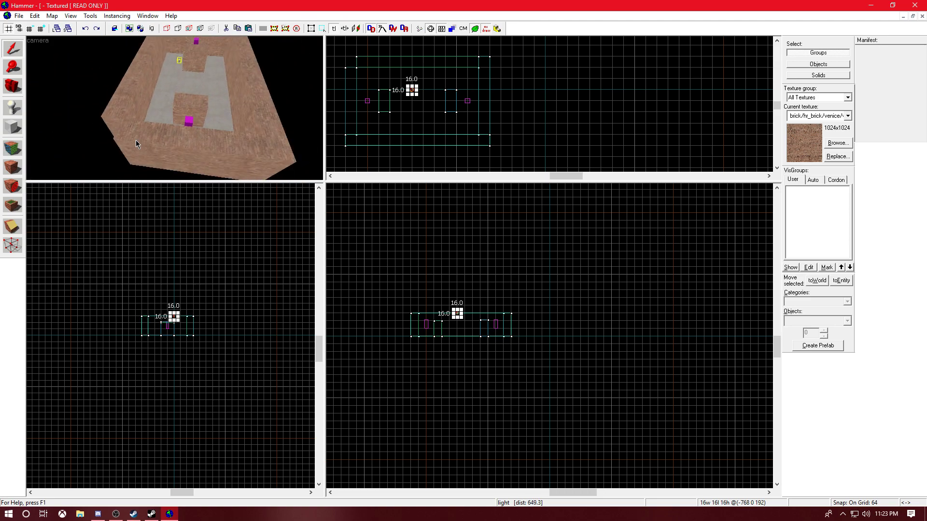
pyautogui.press('a')
pyautogui.press('Up')
pyautogui.press('Right')
pyautogui.press('a')
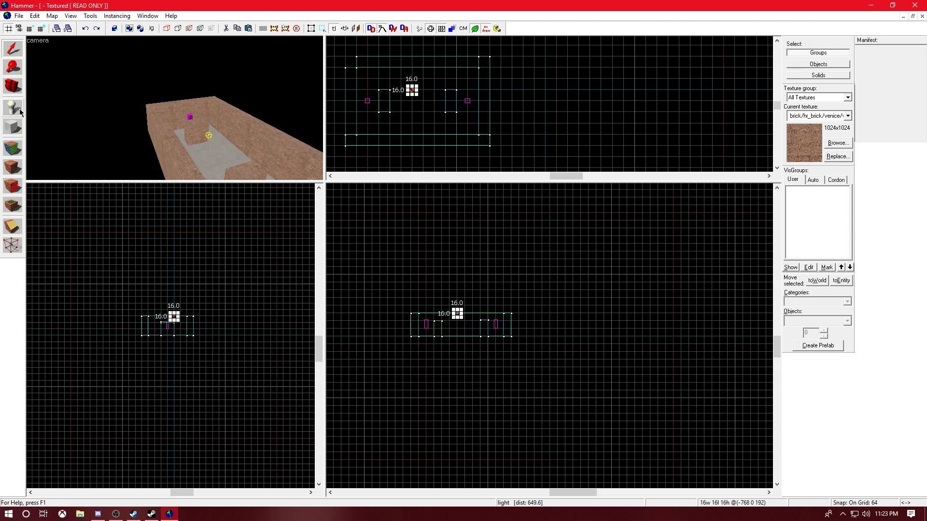
# Start a new block and set its texture to tools/toolsskybox, filtering the texture browser by "tools"
pyautogui.click(7, 129)
pyautogui.click(837, 145)
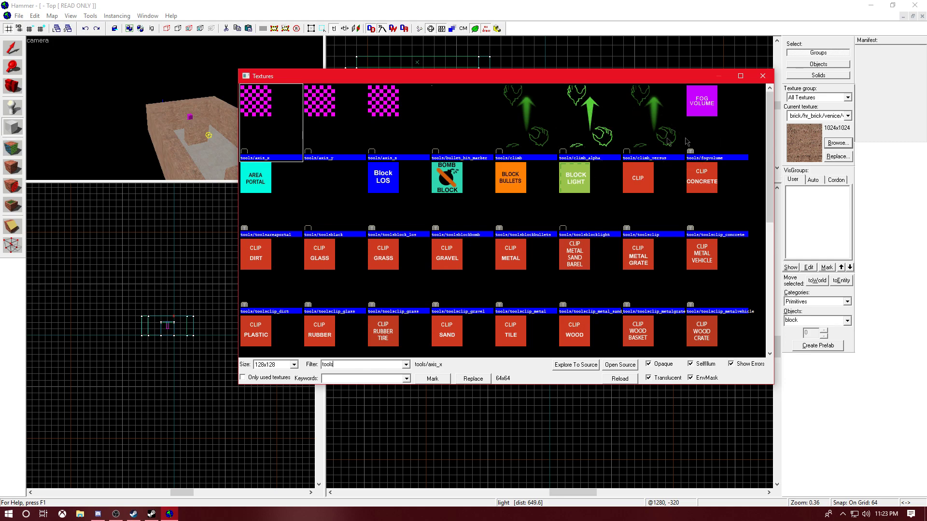
pyautogui.scroll(-6, 623, 255)
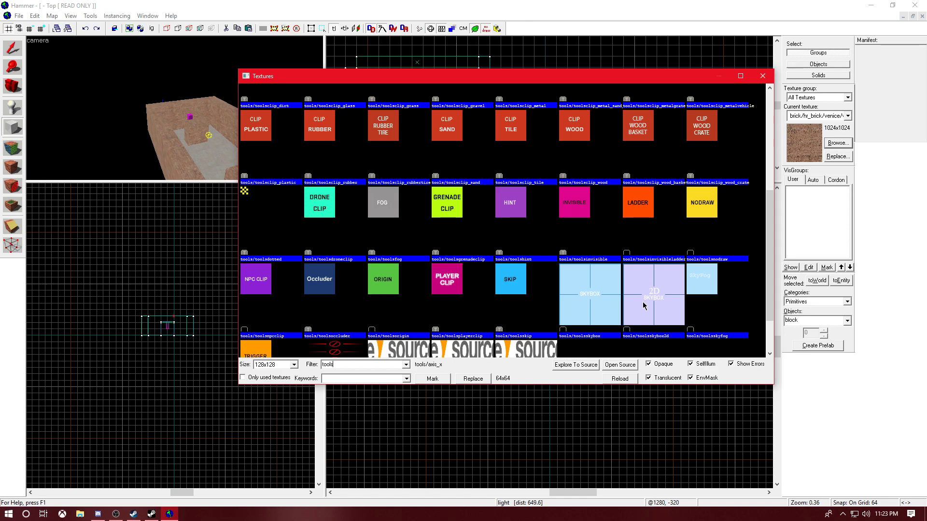
pyautogui.doubleClick(575, 292)
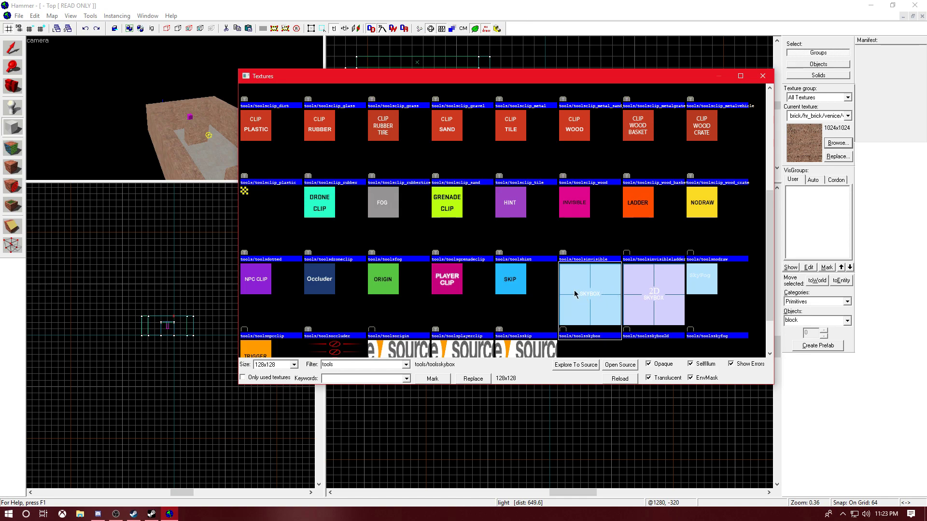
pyautogui.press('a')
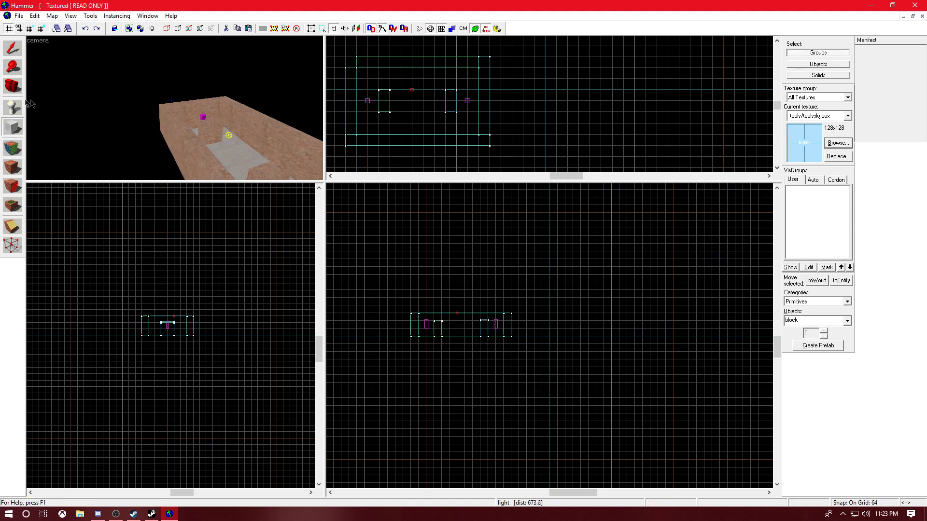
# Outline a block 1344 wide and 768 long around the whole arena in the top view, leaving a margin outside the walls
pyautogui.scroll(-2, 348, 68)
pyautogui.moveTo(585, 176); pyautogui.dragTo(565, 176)
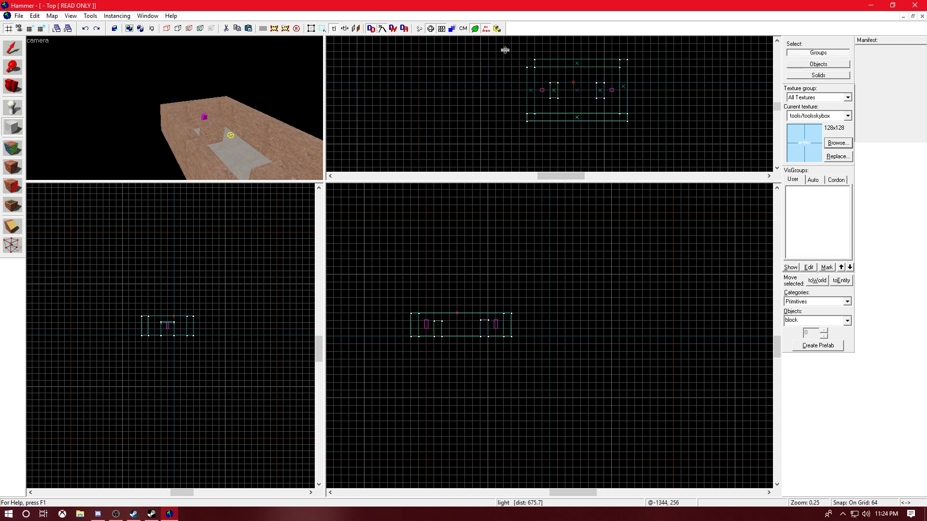
pyautogui.moveTo(497, 48); pyautogui.dragTo(661, 135)
pyautogui.moveTo(577, 46); pyautogui.dragTo(577, 42)
pyautogui.press('a')
pyautogui.press('a')
pyautogui.press('Right')
pyautogui.press('Down')
pyautogui.press('Up')
pyautogui.press('s')
pyautogui.press('Down')
pyautogui.press('w')
pyautogui.press('Up')
pyautogui.press('a')
pyautogui.press('Left')
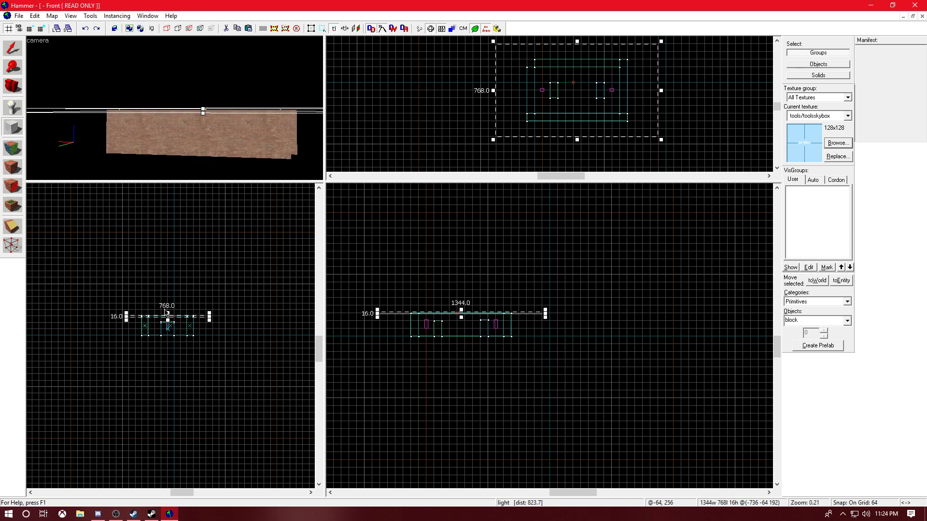
# Extend the outlined block to 512 units high so it encloses the arena above and below, and create the skybox solid
pyautogui.moveTo(168, 313); pyautogui.dragTo(163, 354)
pyautogui.press('w')
pyautogui.press('Left')
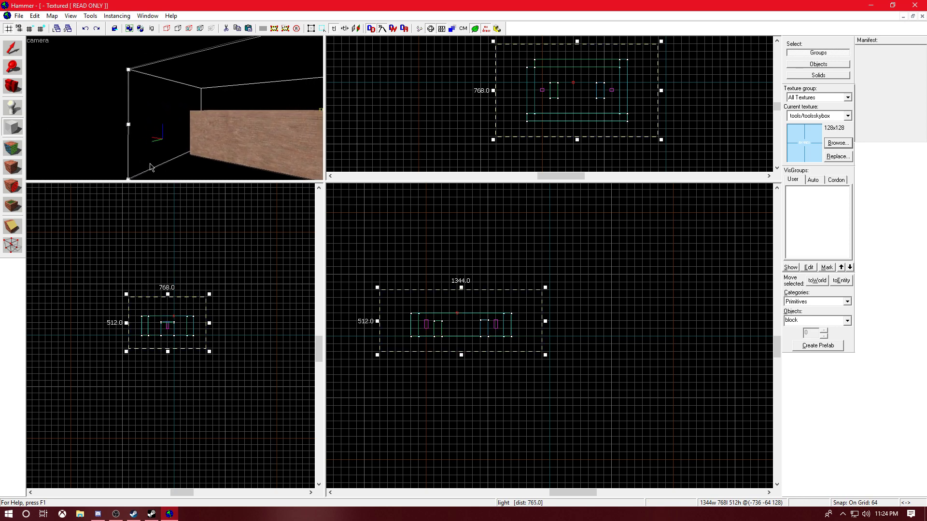
pyautogui.press('d')
pyautogui.press('Left')
pyautogui.press('w')
pyautogui.press('s')
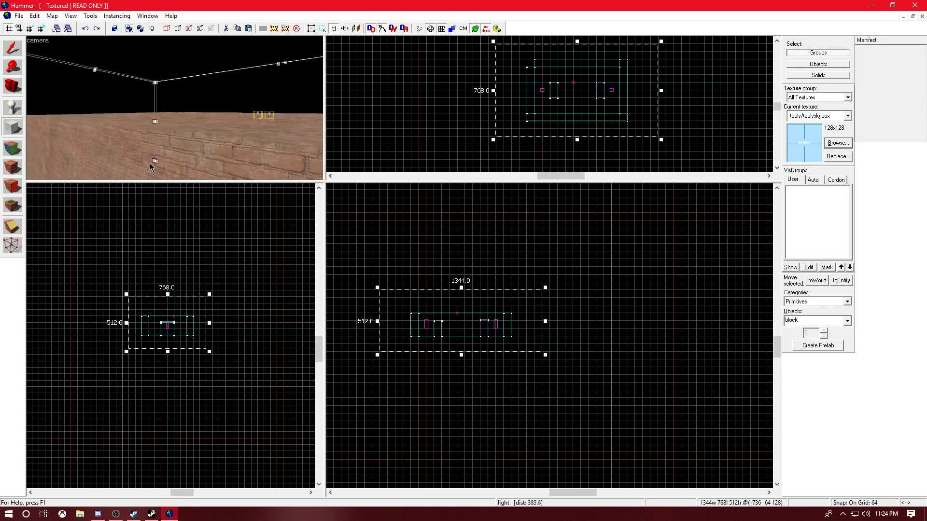
pyautogui.press('Right')
pyautogui.press('a')
pyautogui.press('Left')
pyautogui.press('s')
pyautogui.press('s')
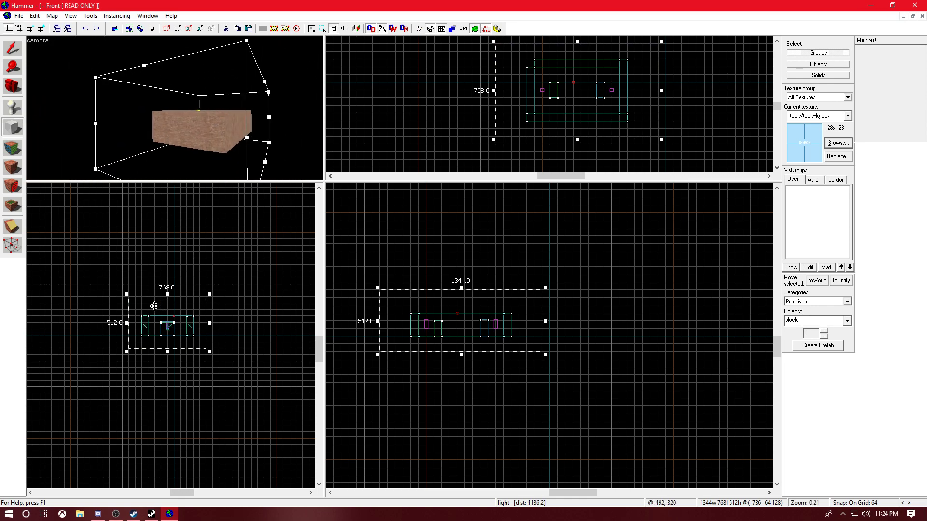
pyautogui.rightClick(149, 303)
pyautogui.click(184, 312)
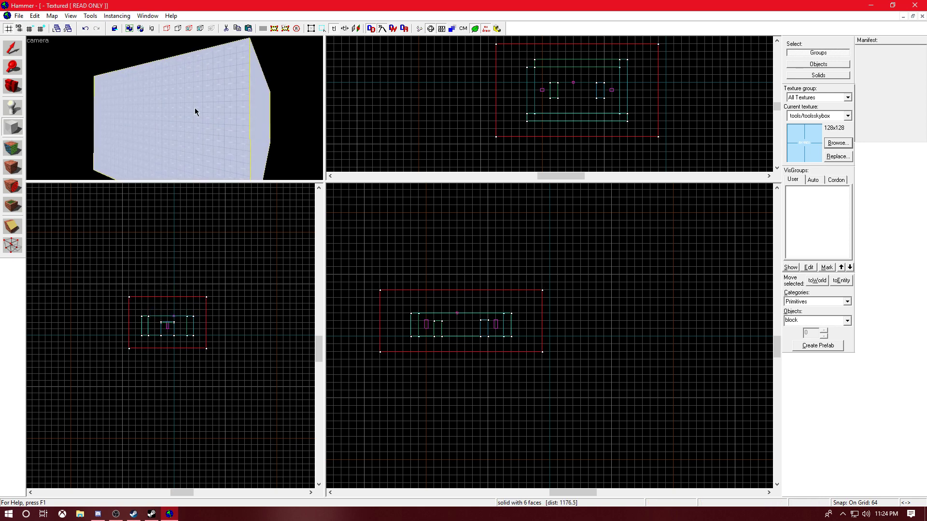
# Select the skybox solid around the arena and make it hollow with walls 32 units thick
pyautogui.press('w')
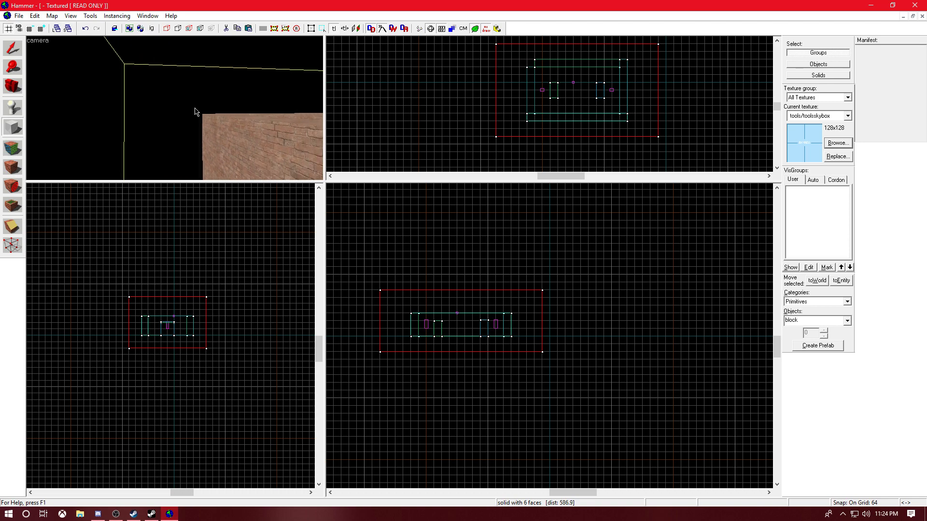
pyautogui.press('w')
pyautogui.press('w')
pyautogui.press('s')
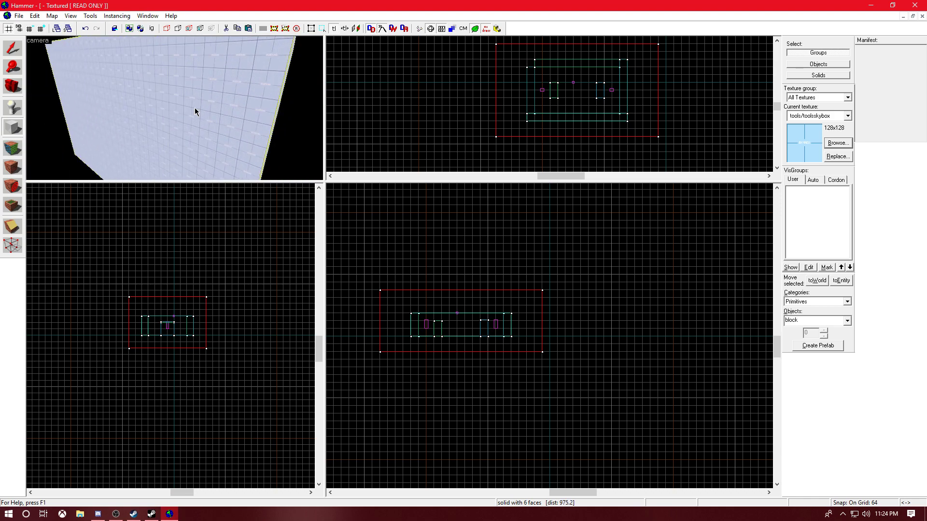
pyautogui.click(13, 48)
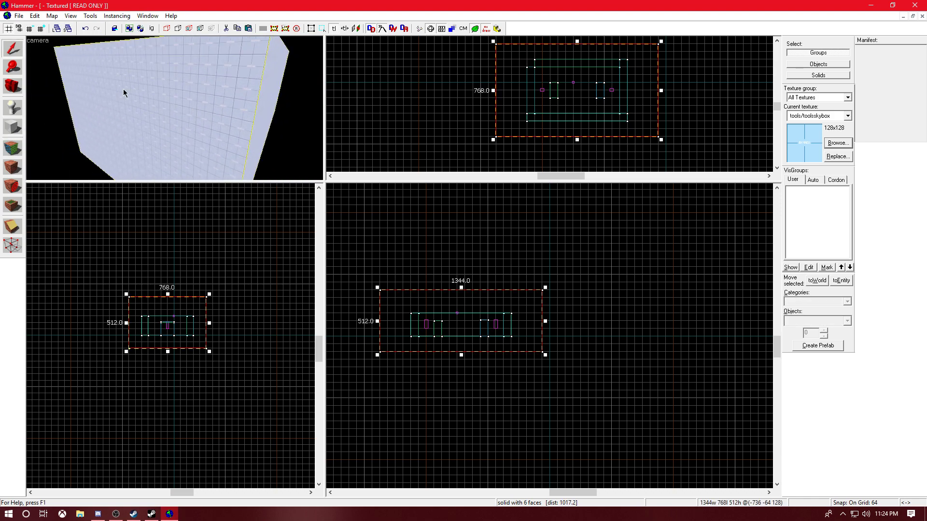
pyautogui.click(35, 16)
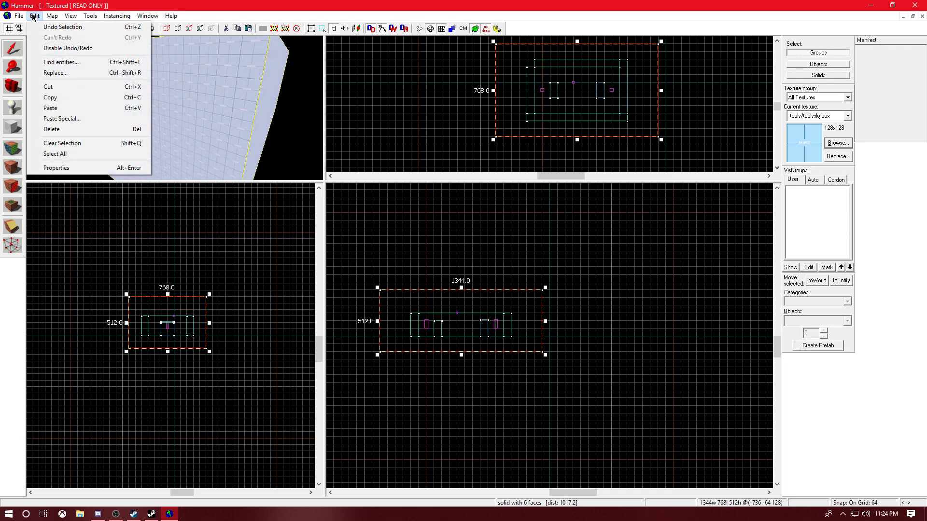
pyautogui.moveTo(87, 18)
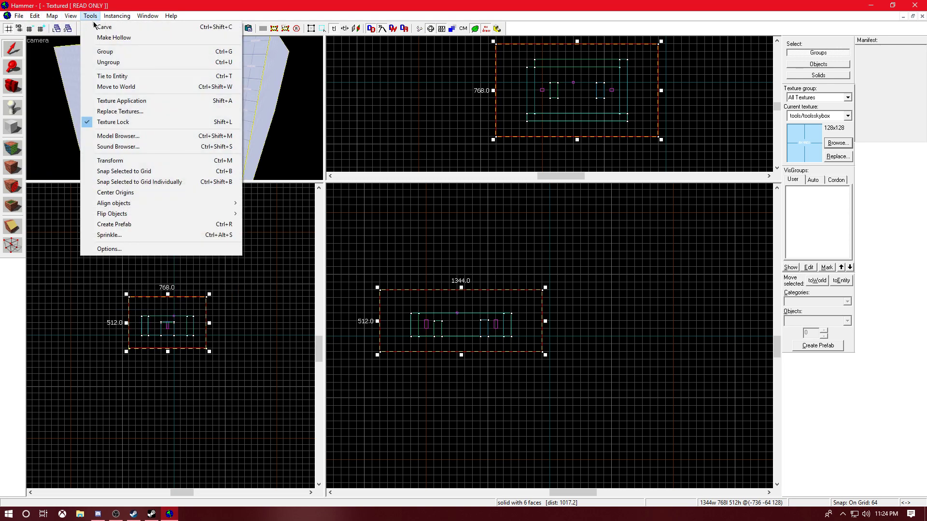
pyautogui.click(114, 37)
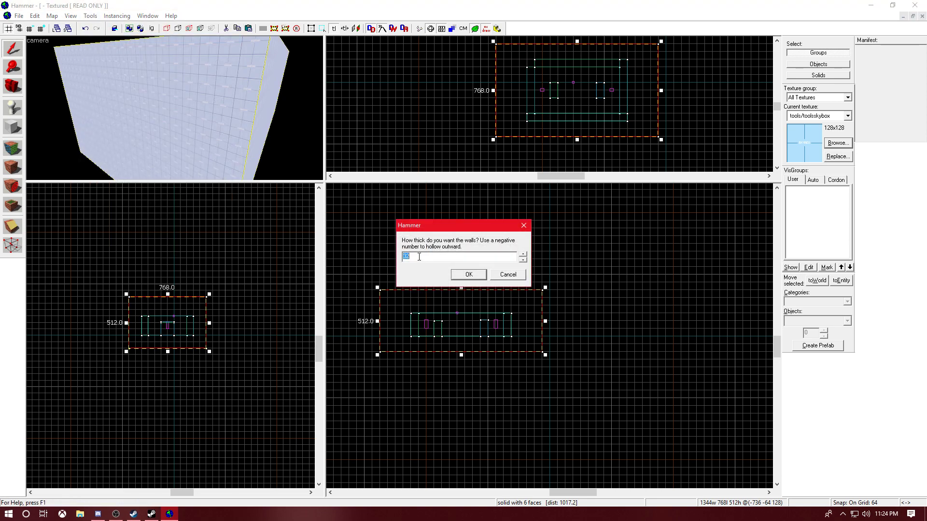
pyautogui.click(468, 274)
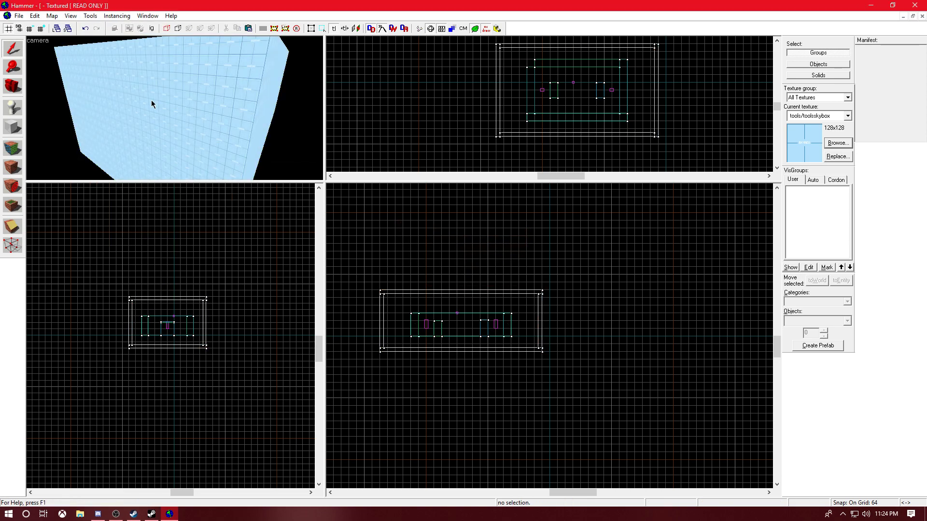
# Fly the 3D camera inside the hollowed skybox and examine the arena, spawns and sky walls from several angles
pyautogui.press('w')
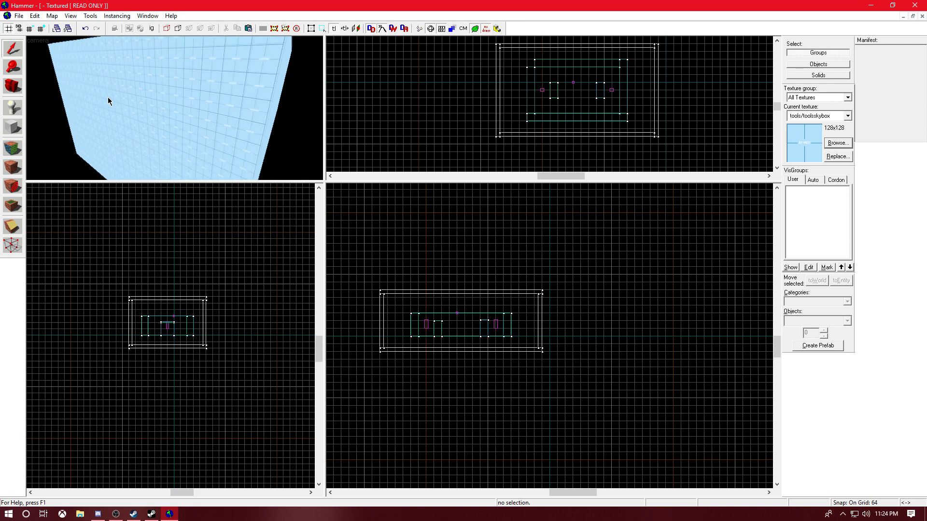
pyautogui.press('a')
pyautogui.press('Up')
pyautogui.press('w')
pyautogui.press('Down')
pyautogui.press('Up')
pyautogui.press('Down')
pyautogui.press('Up')
pyautogui.press('Right')
pyautogui.press('Down')
pyautogui.press('Right')
pyautogui.press('Down')
pyautogui.press('Up')
pyautogui.press('w')
pyautogui.press('w')
pyautogui.press('Down')
pyautogui.press('Left')
pyautogui.press('Up')
pyautogui.press('Left')
pyautogui.press('w')
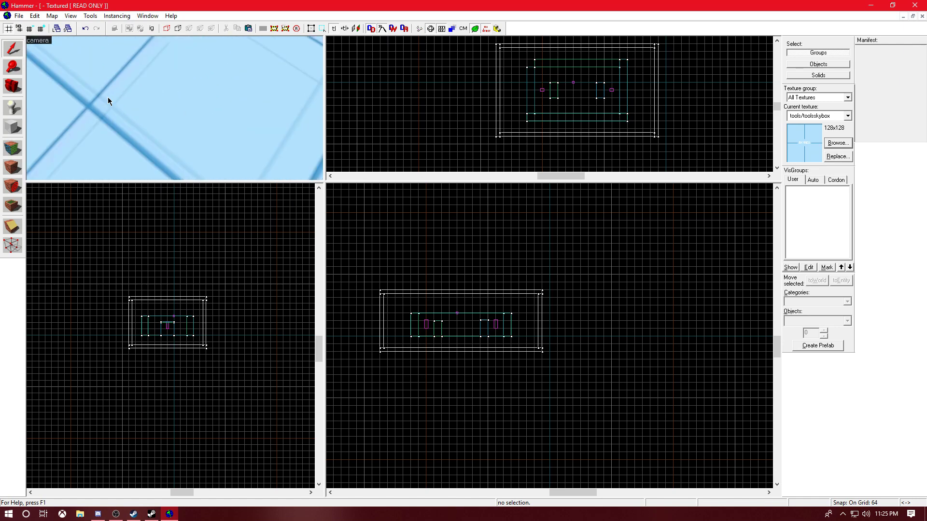
pyautogui.press('Right')
pyautogui.press('Up')
pyautogui.press('Up')
pyautogui.press('w')
pyautogui.press('Left')
pyautogui.press('Down')
pyautogui.press('Left')
pyautogui.press('w')
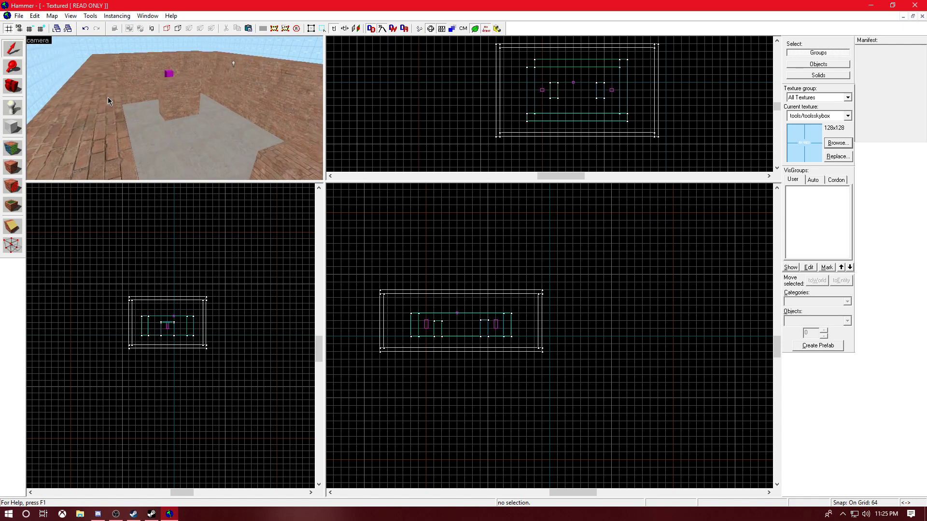
pyautogui.press('s')
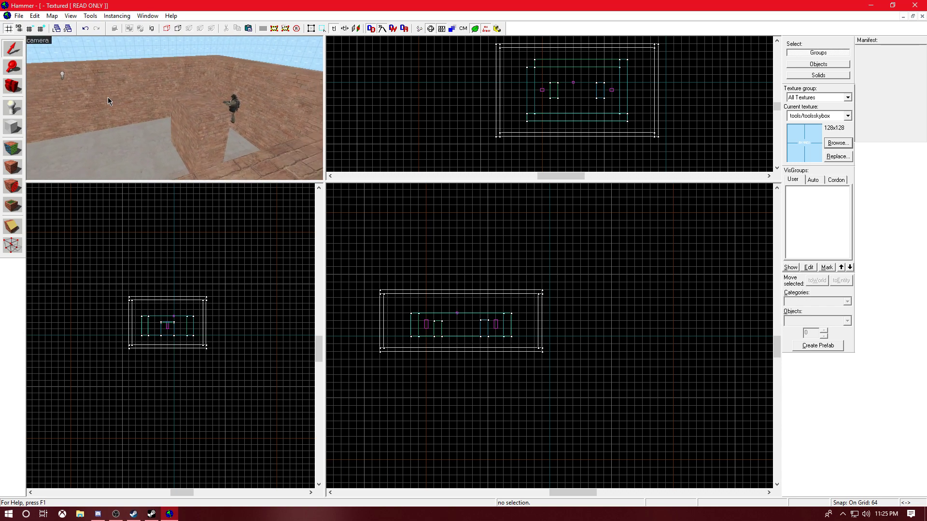
pyautogui.press('Left')
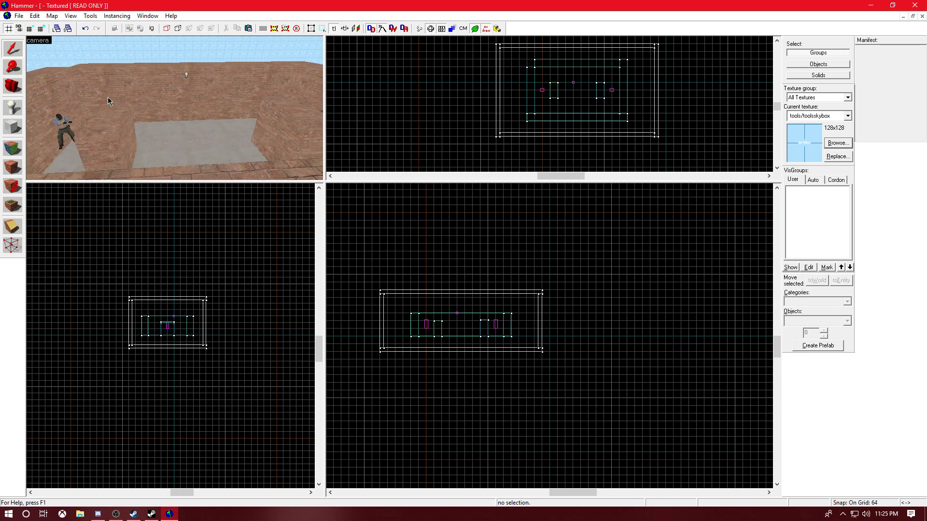
# Save the map as Howtomakeamap in the sdk_content maps folder
pyautogui.click(19, 16)
pyautogui.click(36, 59)
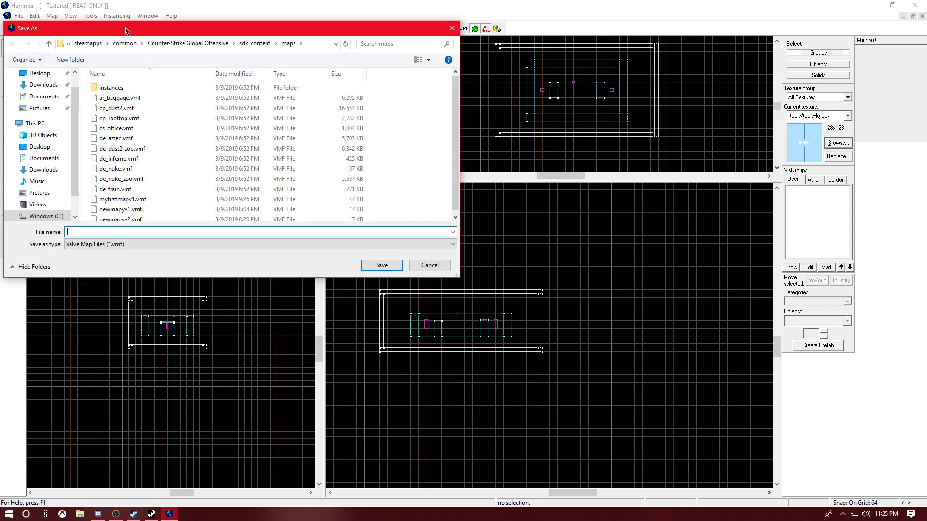
pyautogui.moveTo(126, 29); pyautogui.dragTo(263, 30)
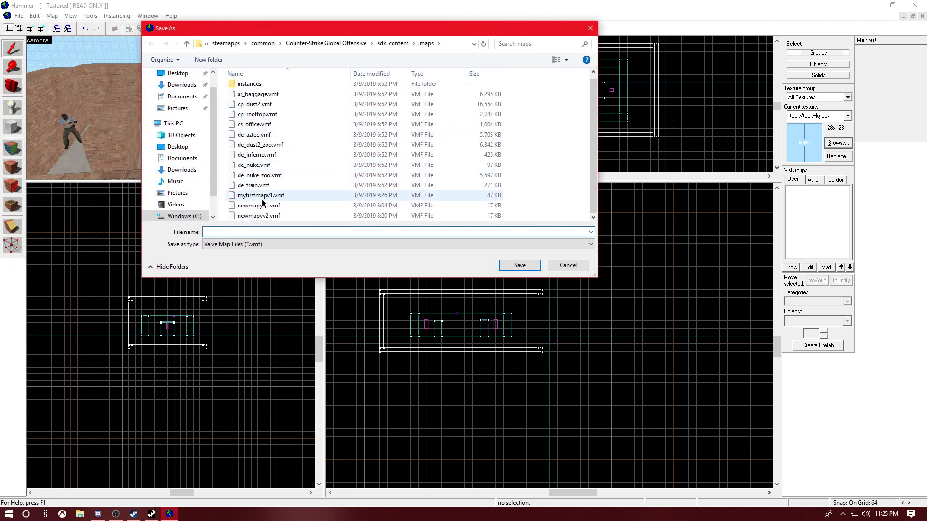
pyautogui.scroll(1, 262, 200)
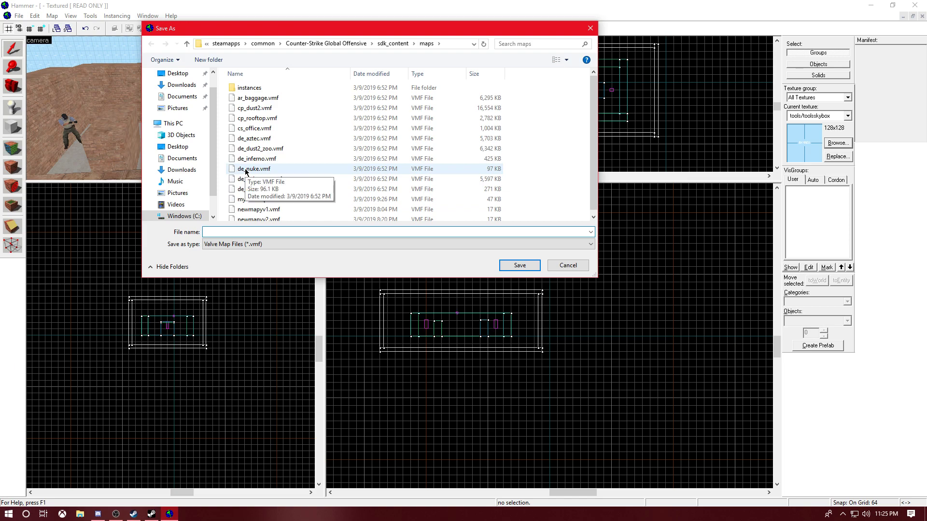
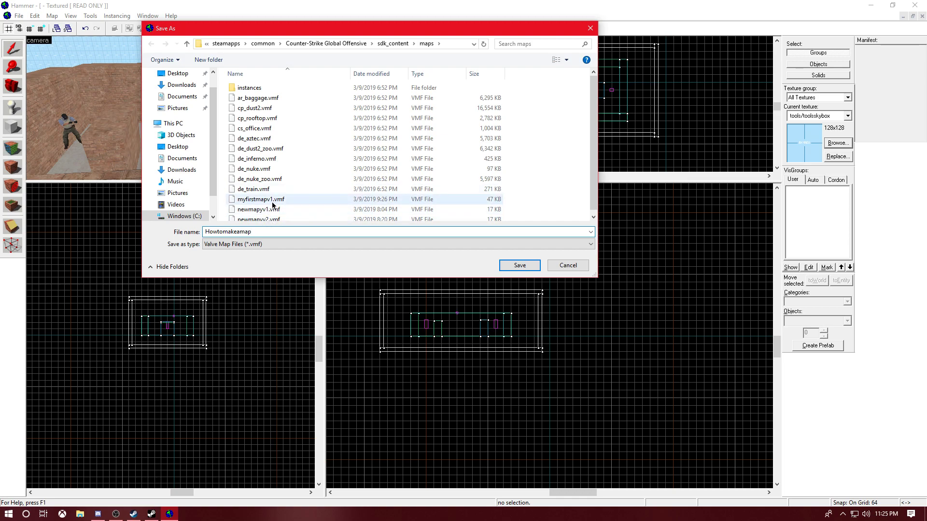
pyautogui.click(512, 267)
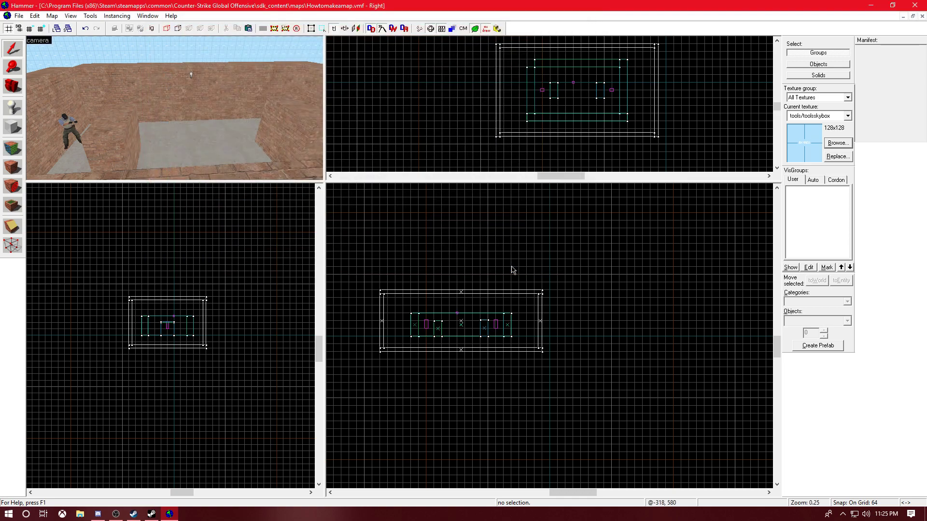
# Compile and run the map with BSP Normal, VIS No, RAD Normal with HDR, and waiting for a keypress when done compiling
pyautogui.press('Left')
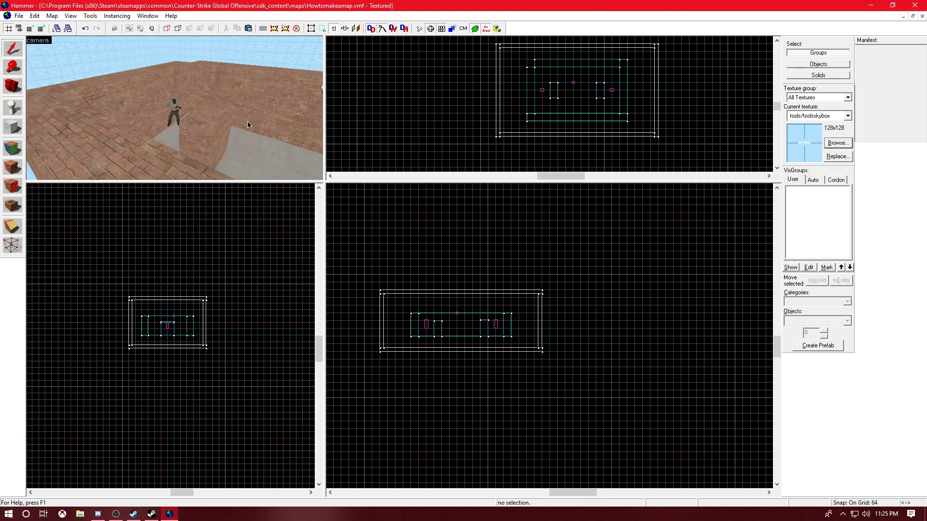
pyautogui.press('Right')
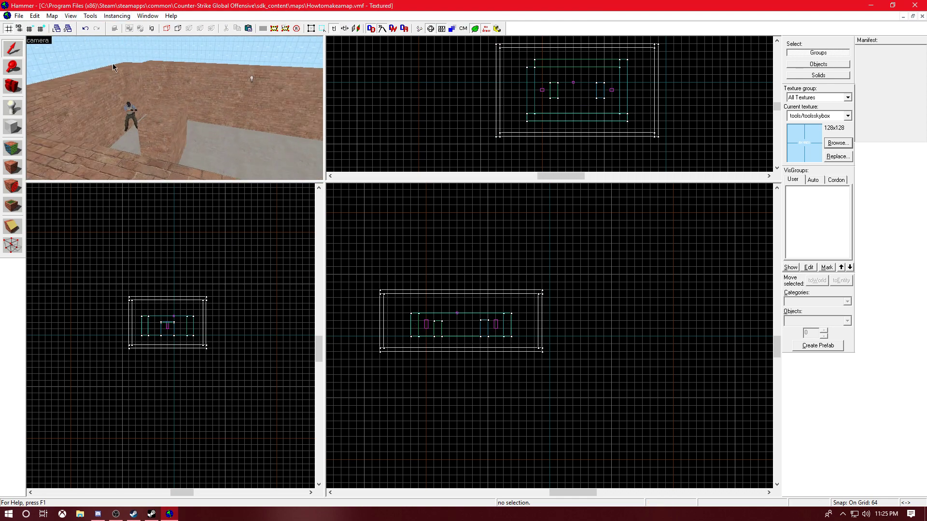
pyautogui.press('F9')
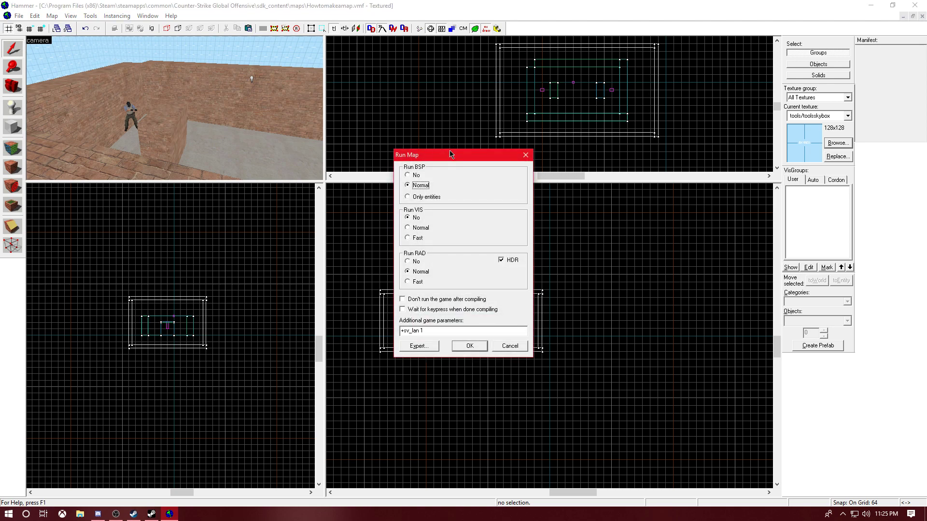
pyautogui.moveTo(450, 151); pyautogui.dragTo(435, 117)
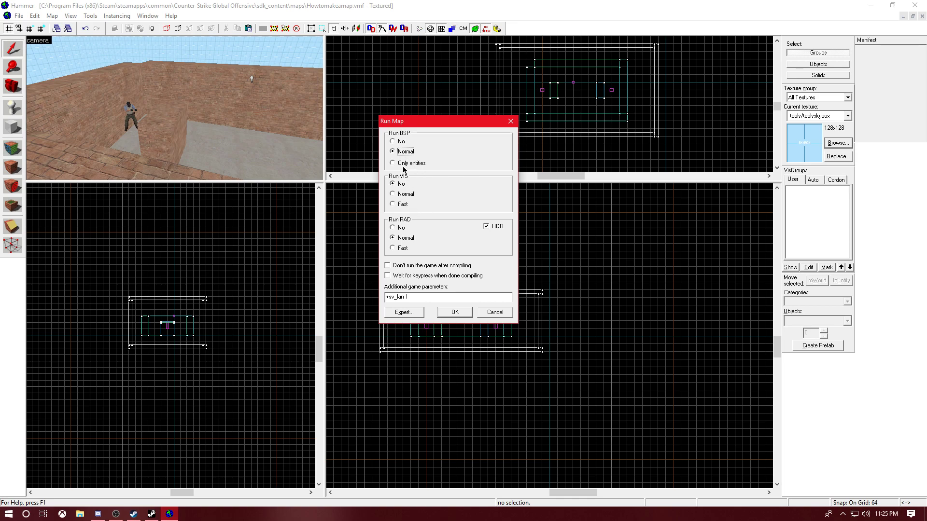
pyautogui.click(393, 194)
pyautogui.click(392, 205)
pyautogui.click(396, 249)
pyautogui.click(393, 239)
pyautogui.click(393, 194)
pyautogui.click(392, 184)
pyautogui.click(411, 276)
pyautogui.click(454, 312)
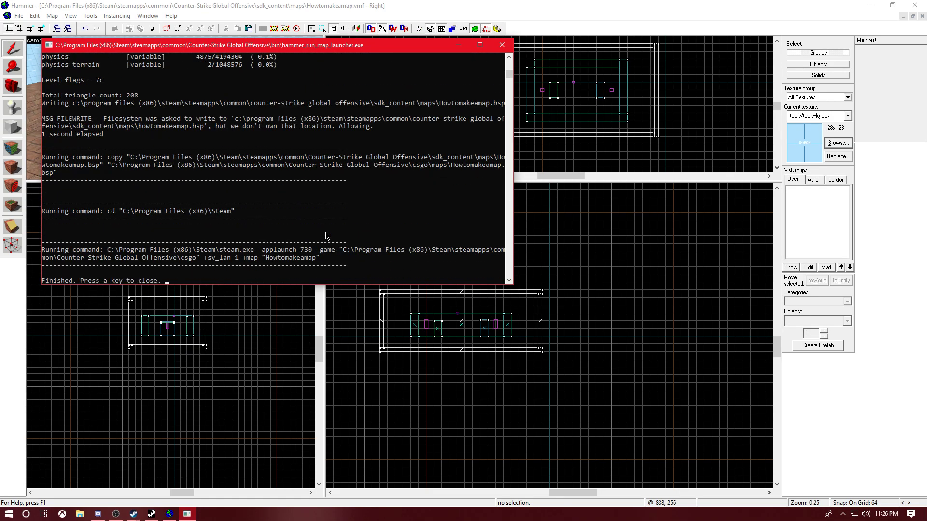
# Review the compile log from its final launch commands back to the earlier compile stages
pyautogui.scroll(2, 250, 204)
pyautogui.scroll(-4, 249, 203)
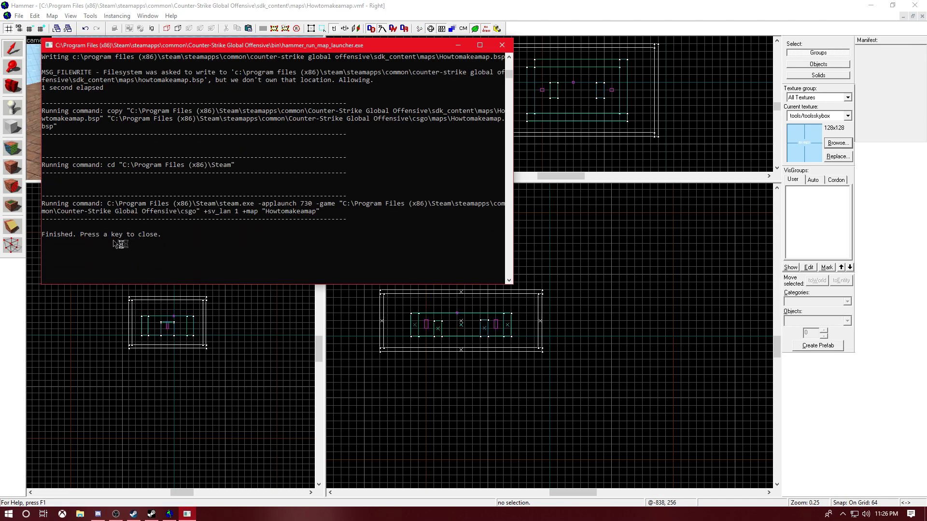
pyautogui.scroll(4, 164, 242)
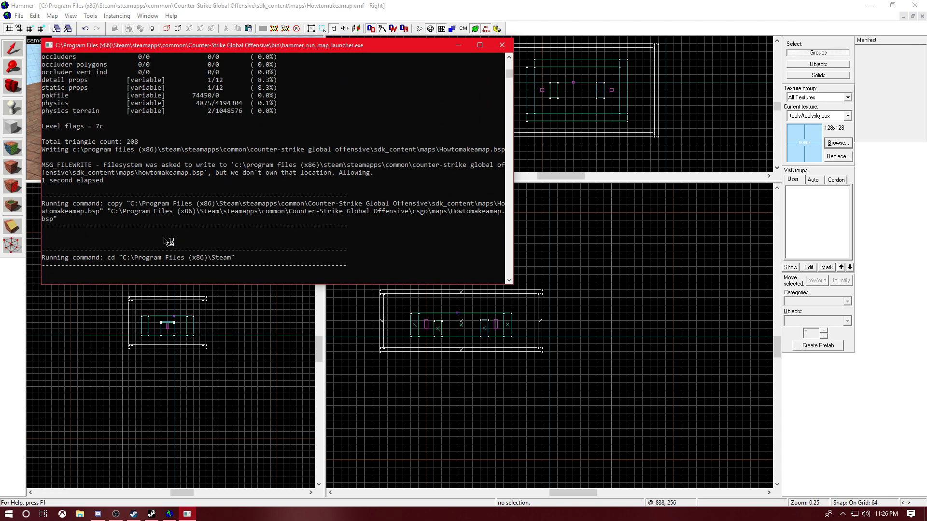
pyautogui.scroll(15, 164, 242)
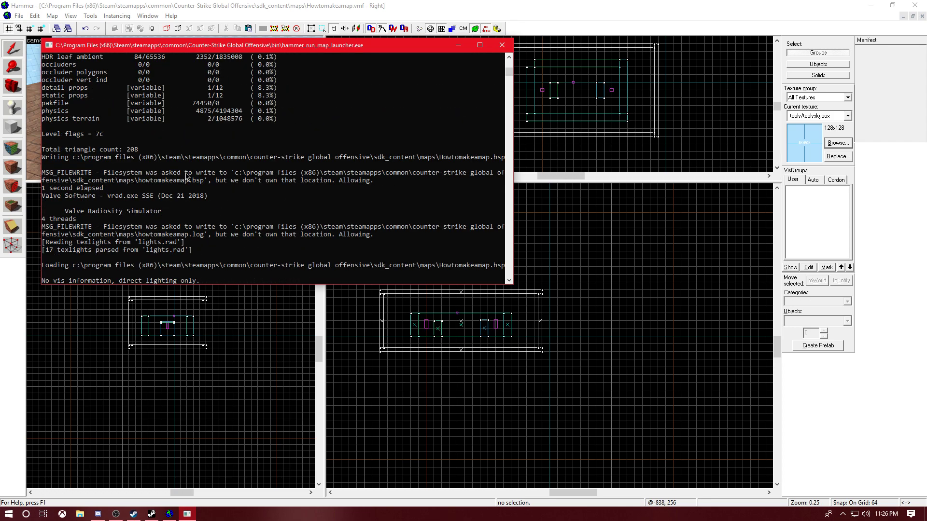
pyautogui.scroll(15, 185, 176)
pyautogui.scroll(15, 186, 176)
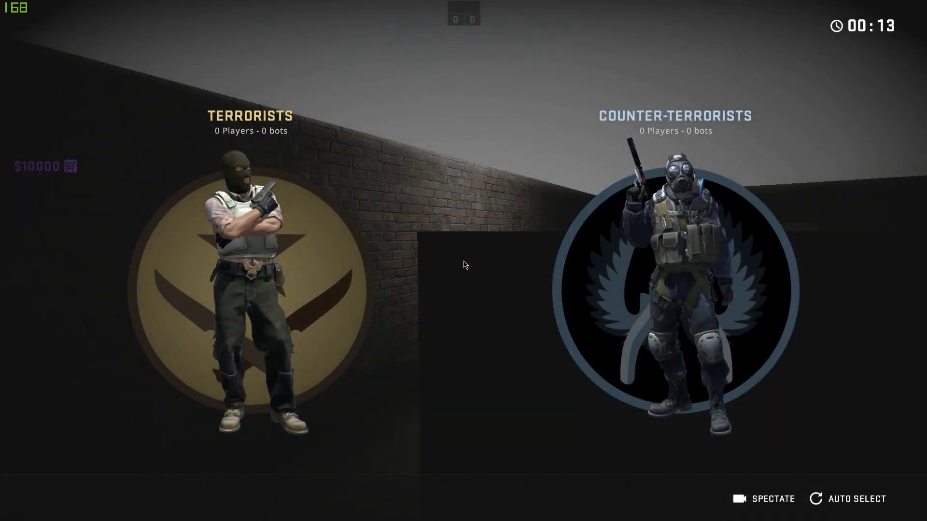
# Join the Counter-Terrorists in the launched Counter-Strike: Global Offensive map and shoot the enemy bot from the spawn area
pyautogui.click(674, 251)
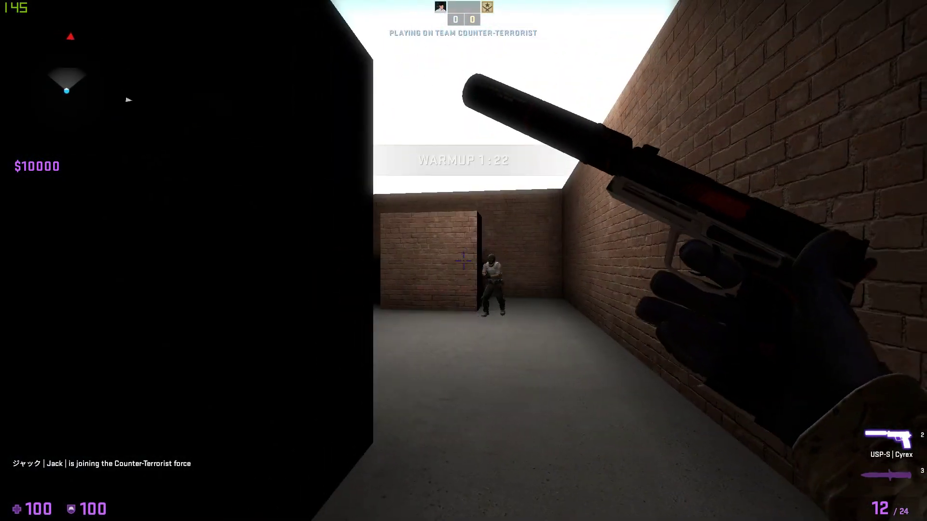
pyautogui.click(464, 261)
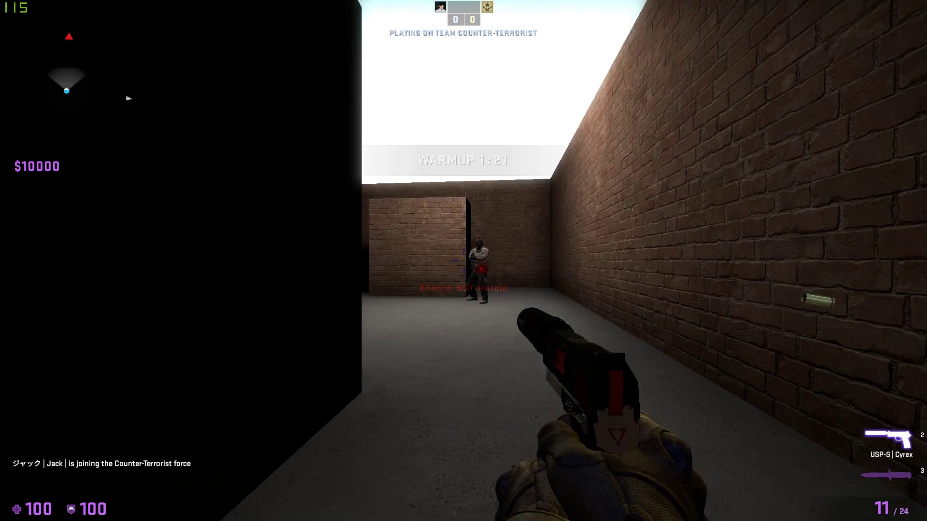
pyautogui.click(463, 261)
pyautogui.click(463, 261)
pyautogui.click(464, 261)
pyautogui.click(463, 260)
pyautogui.click(464, 260)
pyautogui.click(463, 261)
pyautogui.click(464, 261)
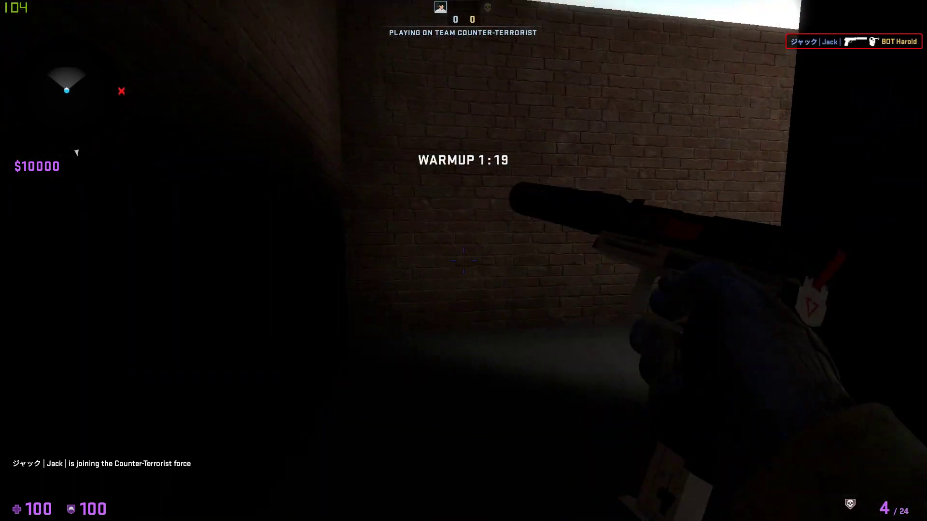
# Playtest the arena by moving around the cover blocks, switching weapons and shooting the respawned enemy bot
pyautogui.press('w')
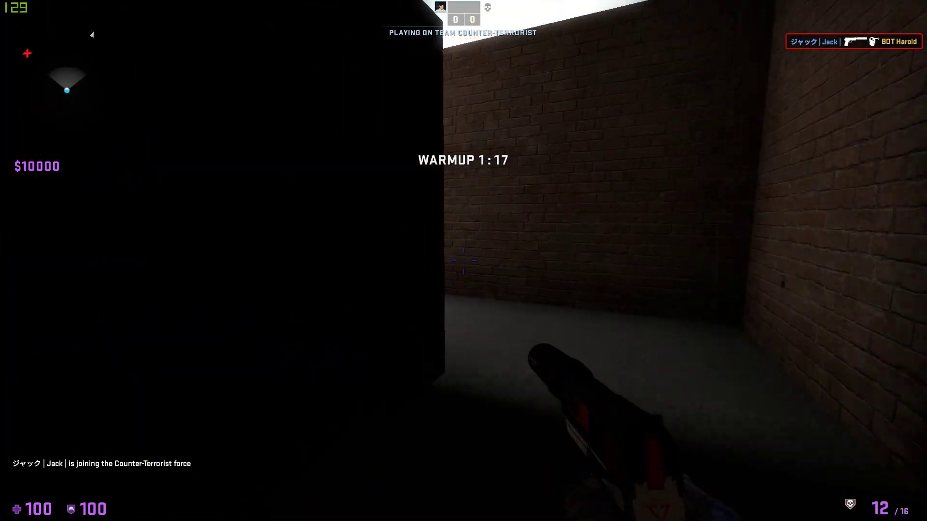
pyautogui.press('3')
pyautogui.press('2')
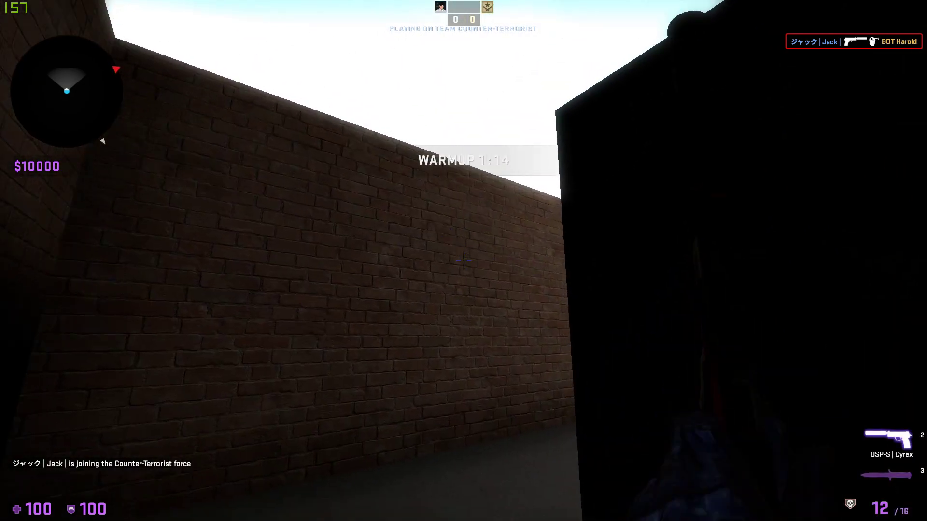
pyautogui.press('a')
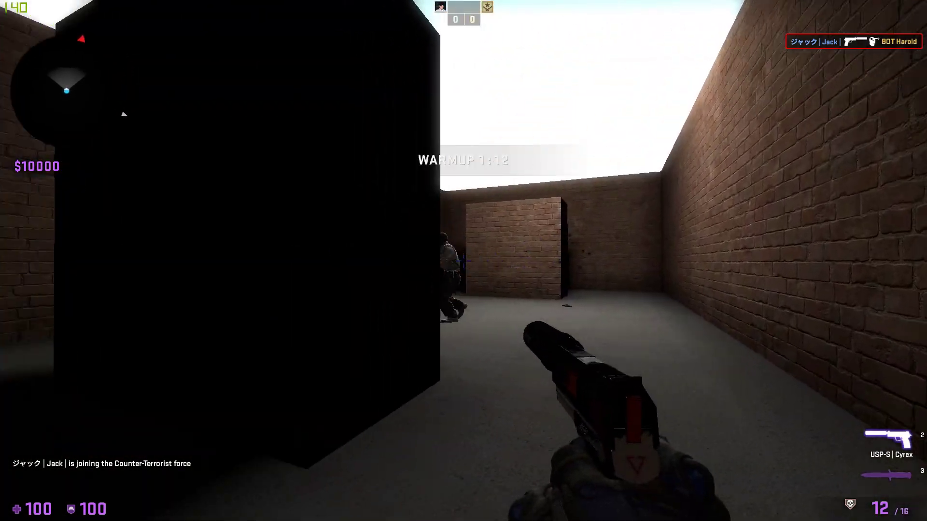
pyautogui.click(463, 260)
pyautogui.click(464, 261)
pyautogui.click(464, 261)
pyautogui.click(463, 261)
pyautogui.click(463, 261)
pyautogui.click(463, 261)
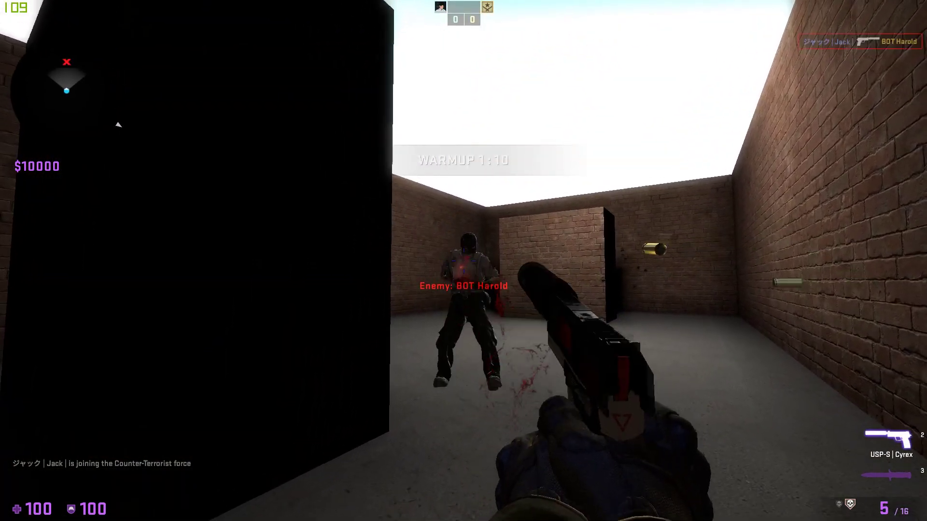
pyautogui.click(464, 261)
pyautogui.click(463, 260)
pyautogui.press('r')
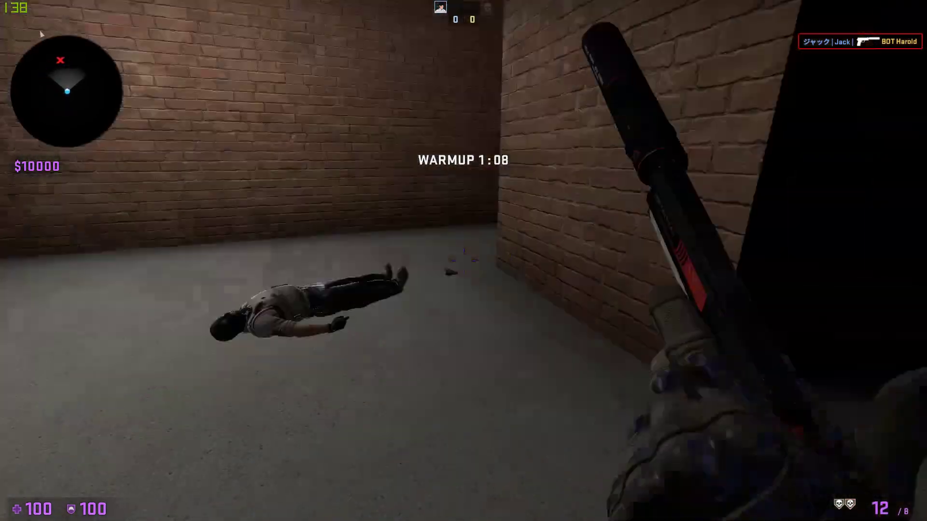
pyautogui.press('3')
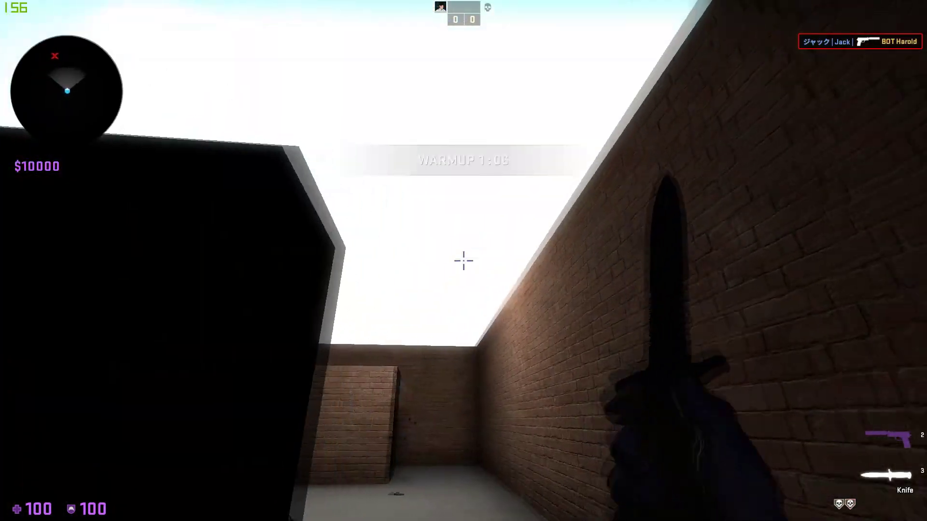
# Continue the playtest by chasing the enemy bot around the cover blocks and attacking it with the knife
pyautogui.press('w')
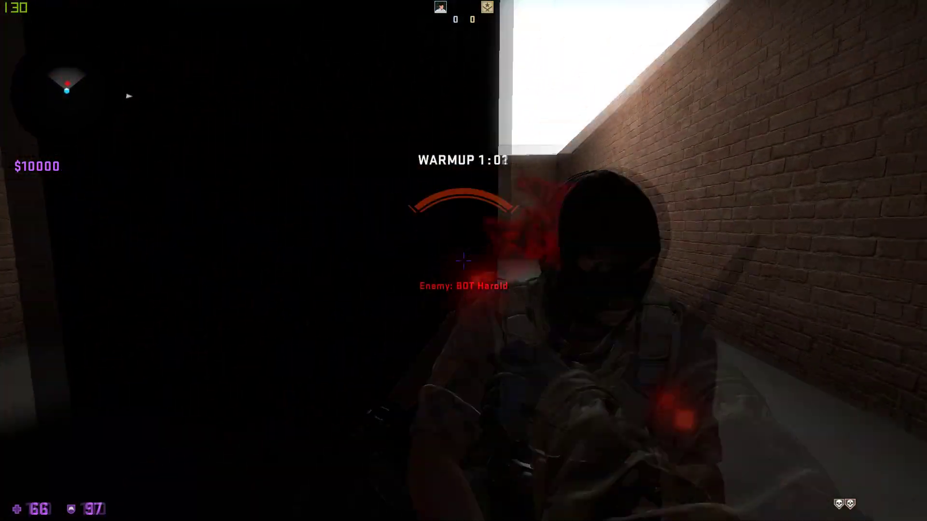
pyautogui.click(464, 260)
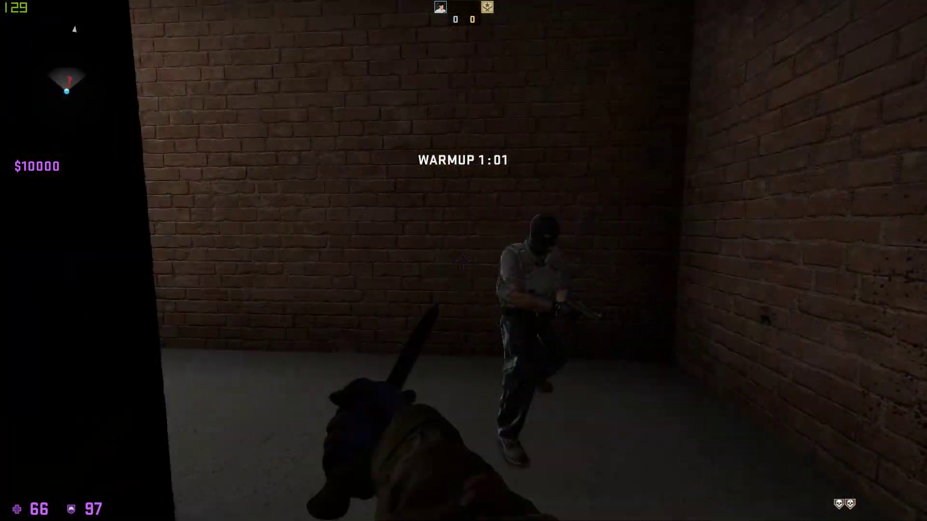
pyautogui.press('w')
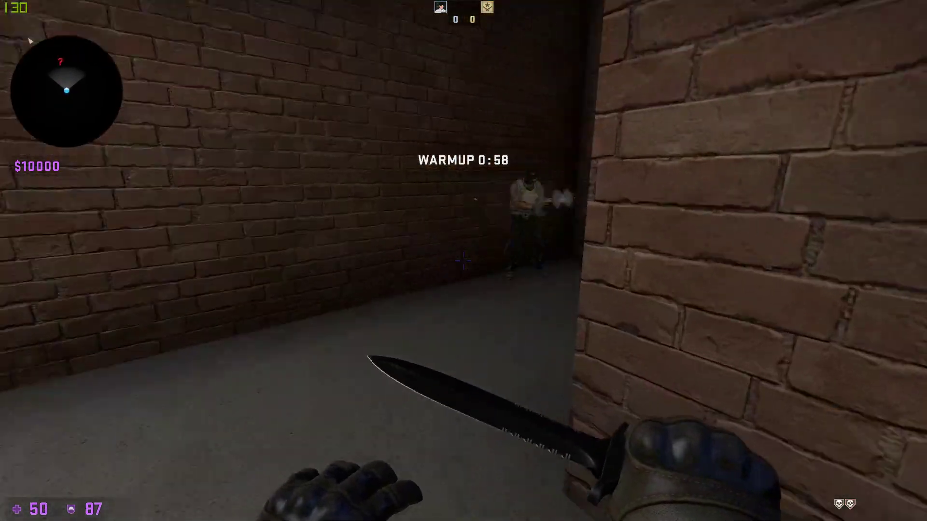
pyautogui.press('w')
pyautogui.click(463, 260)
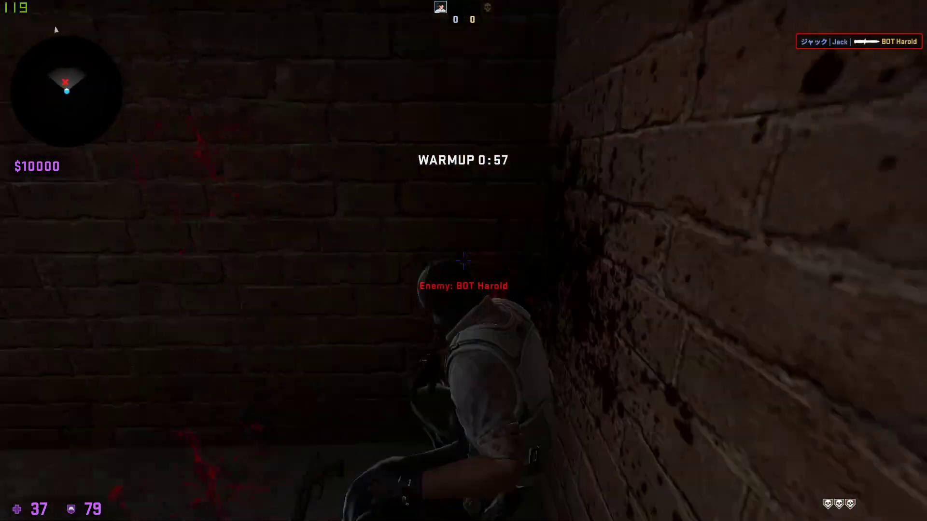
pyautogui.press('w')
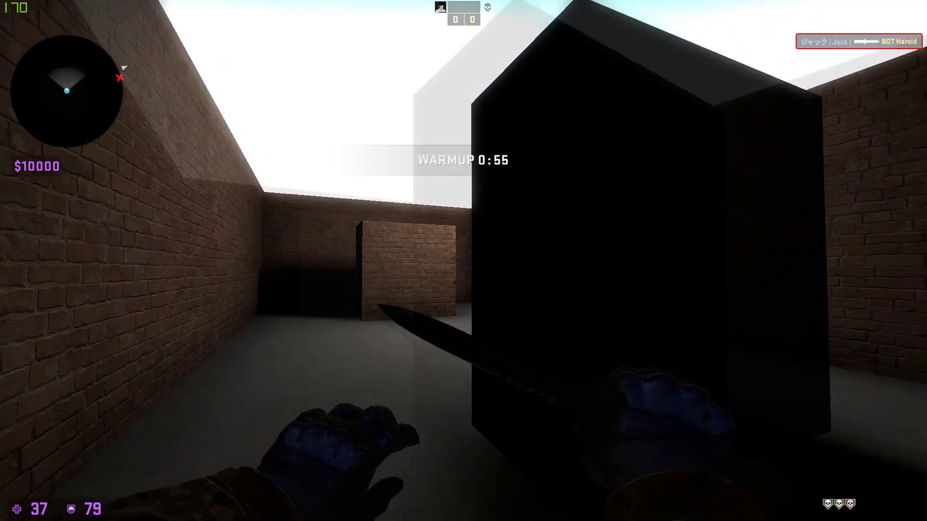
pyautogui.press('w')
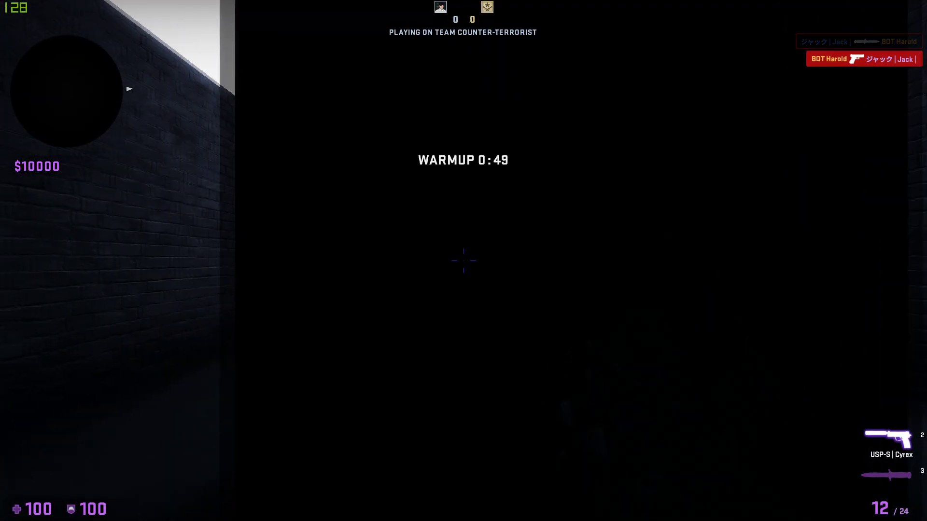
# Leave the running map with the disconnect console command and close the console
pyautogui.press('`')
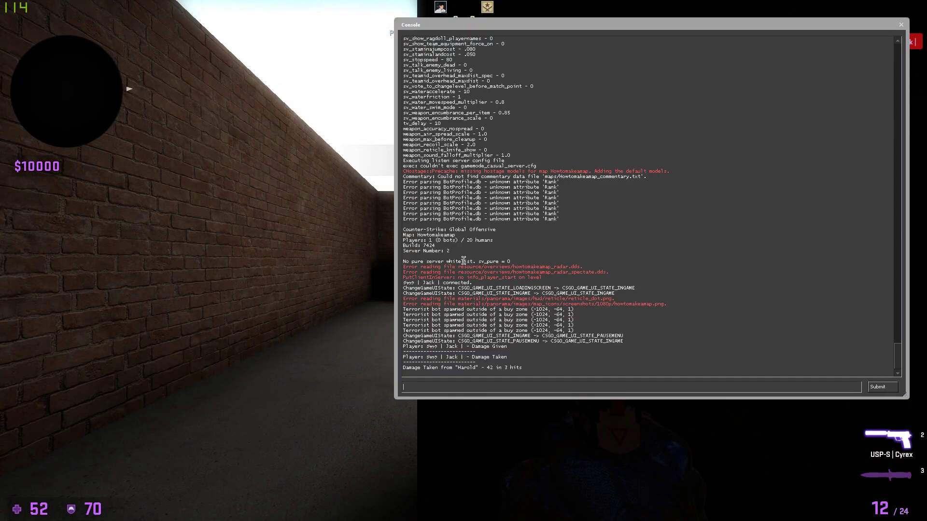
pyautogui.write('disconnect')
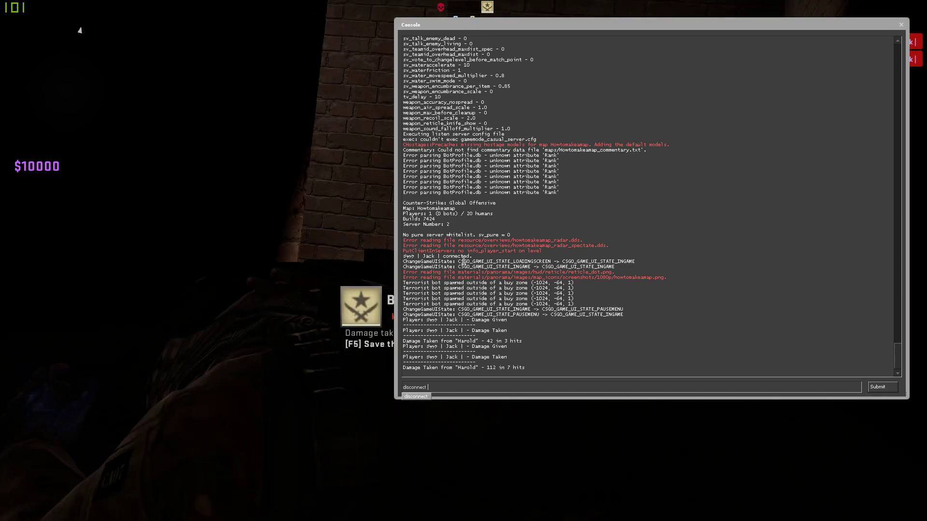
pyautogui.press('Return')
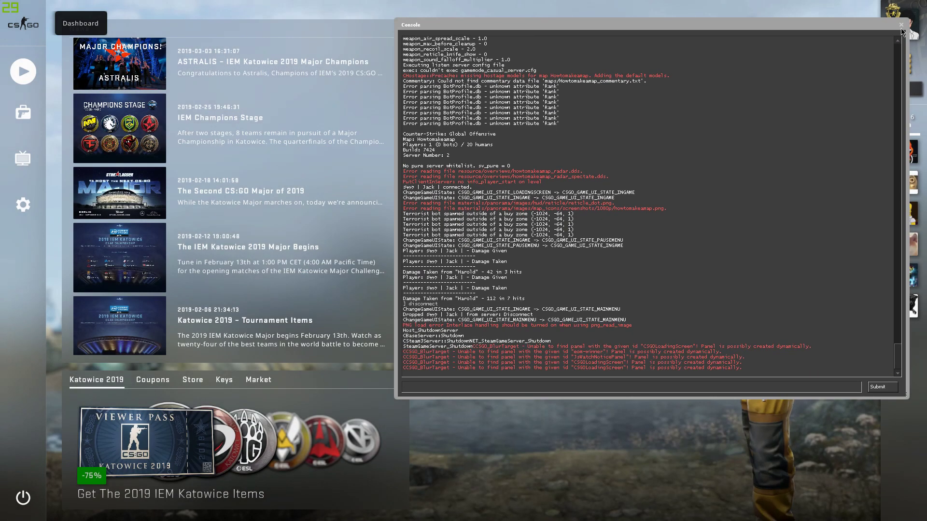
pyautogui.press('`')
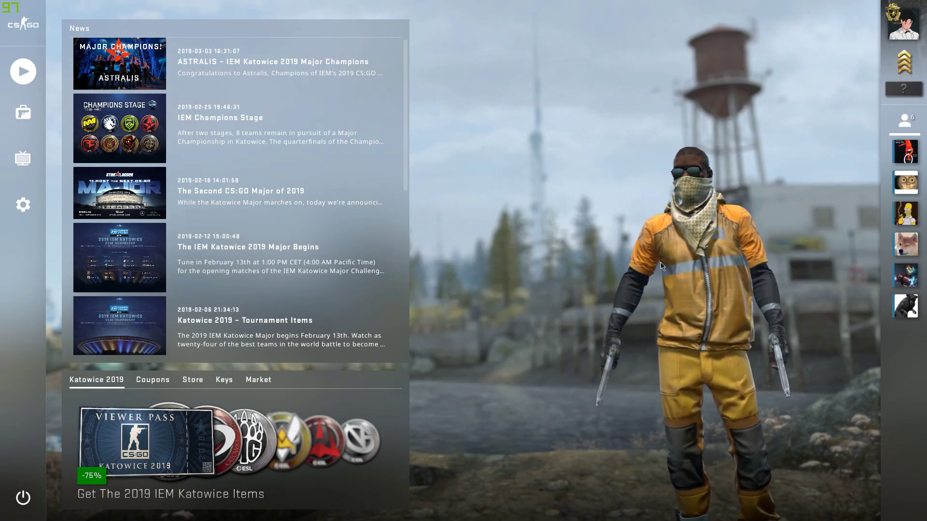
# Exit the game with the quit console command and close the map launcher window to return to Hammer
pyautogui.press('`')
pyautogui.write('quit')
pyautogui.press('Return')
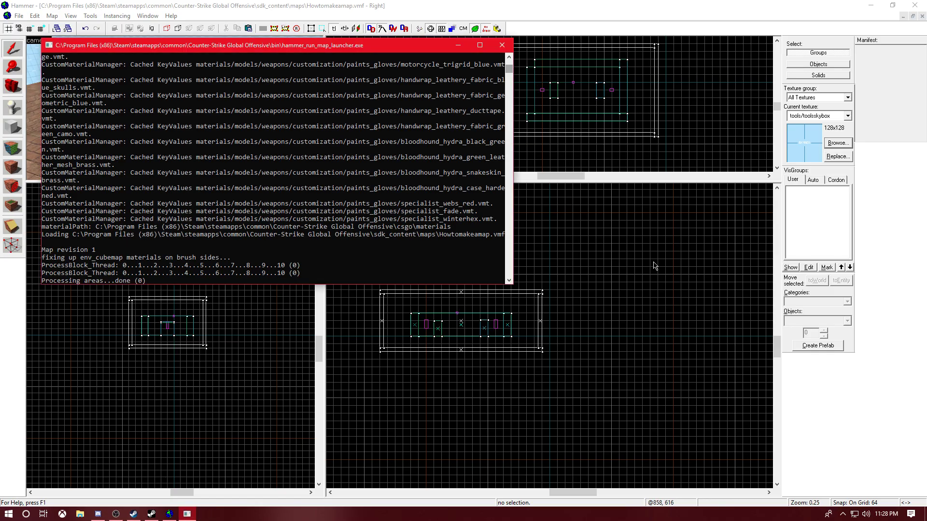
pyautogui.click(502, 46)
# Look over the finished arena's brick walls, floor and light in the 3D view
pyautogui.press('d')
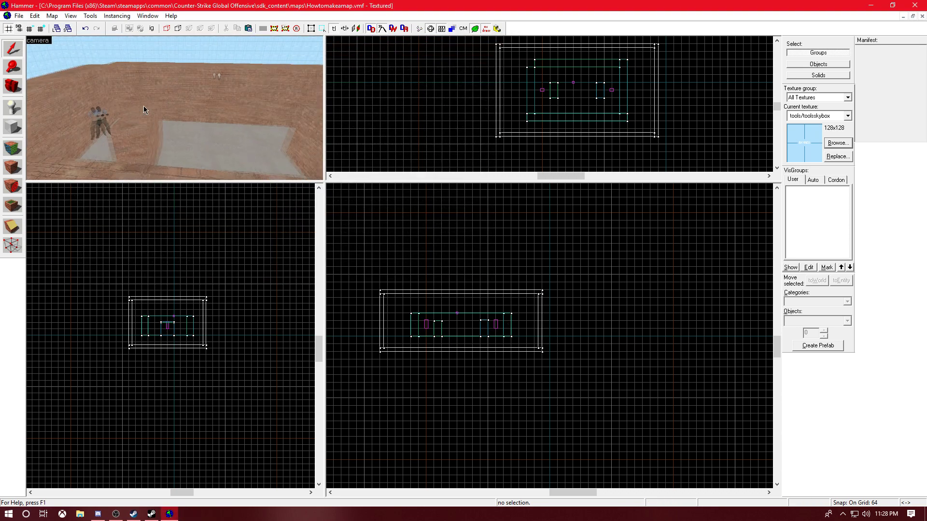
pyautogui.press('w')
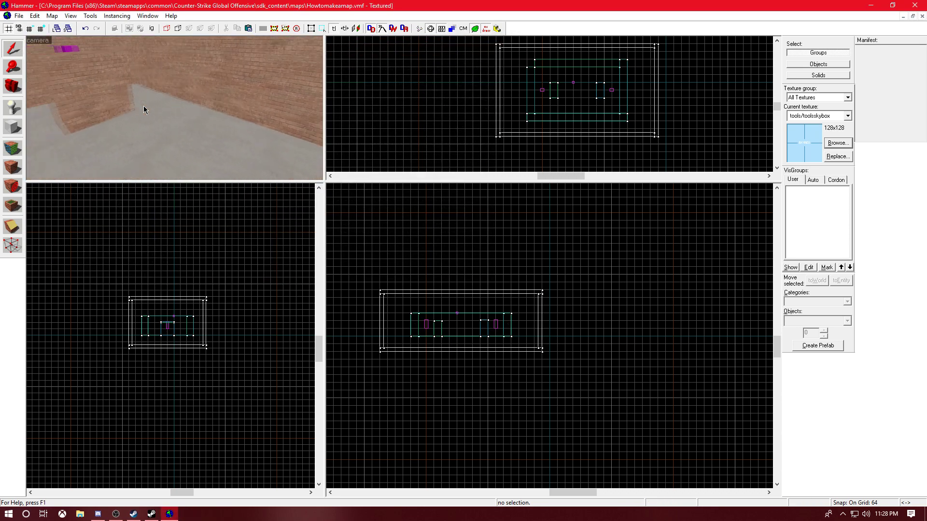
pyautogui.press('Down')
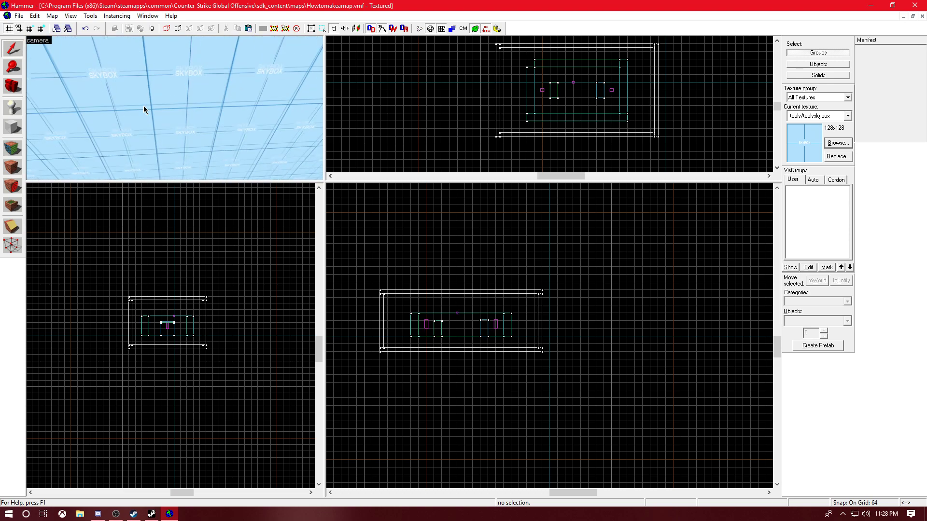
pyautogui.press('w')
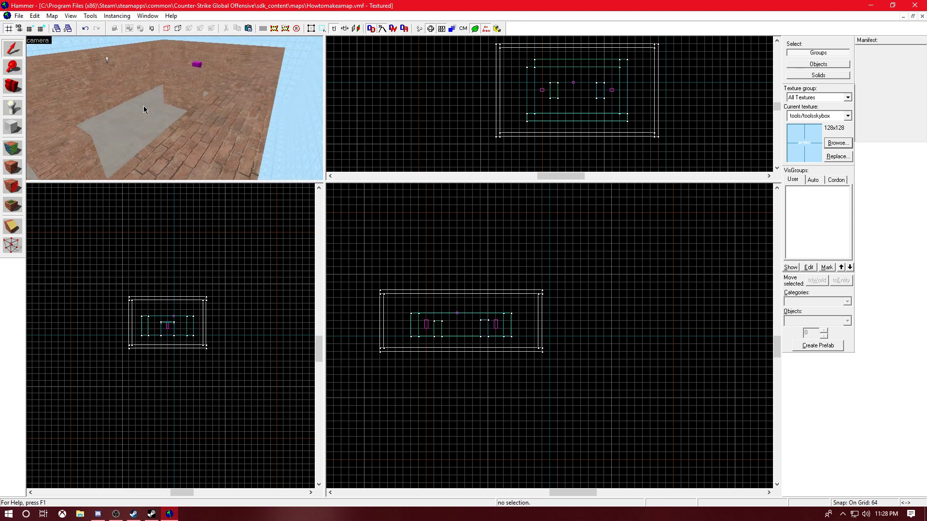
pyautogui.press('Left')
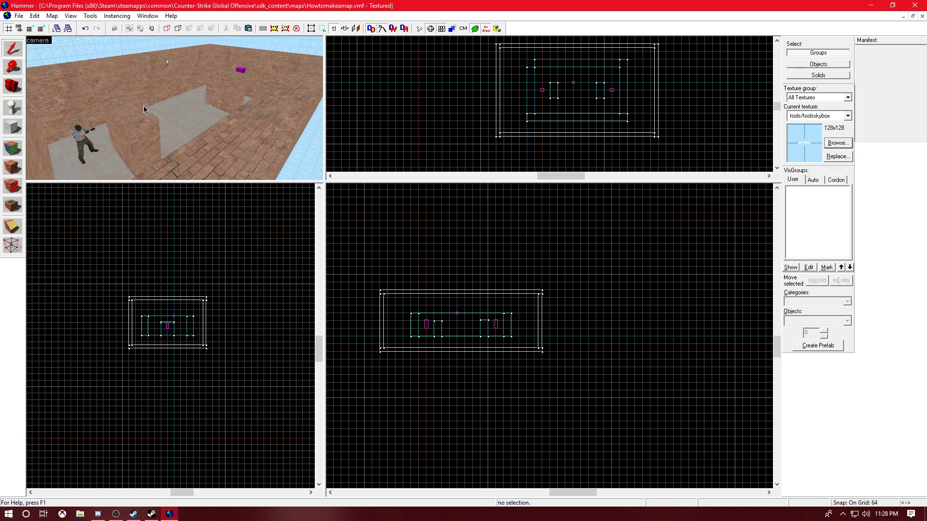
pyautogui.press('s')
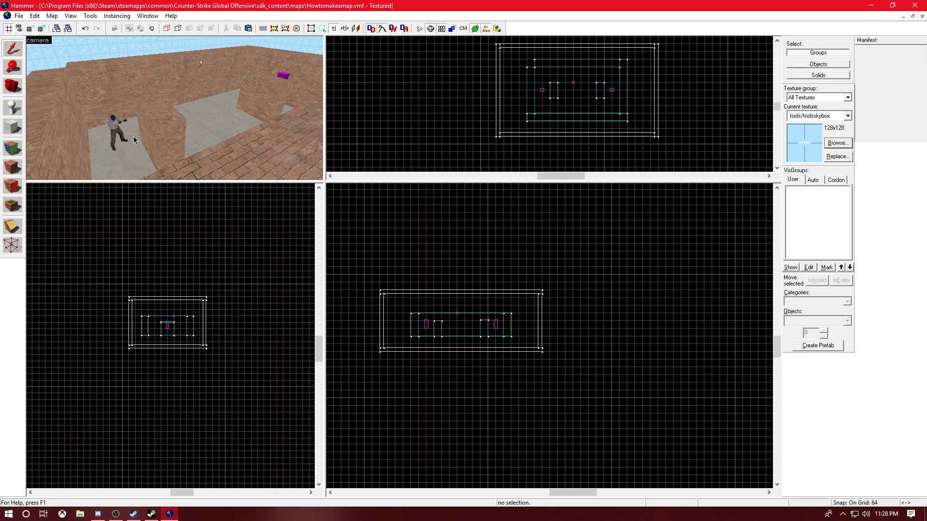
pyautogui.press('Up')
pyautogui.press('w')
pyautogui.press('Down')
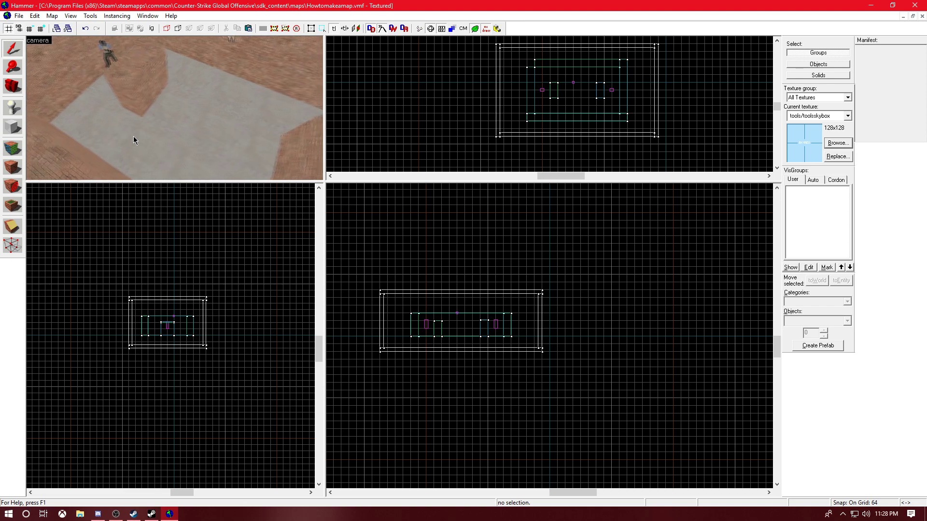
pyautogui.press('Left')
pyautogui.press('Left')
pyautogui.press('Up')
pyautogui.press('Down')
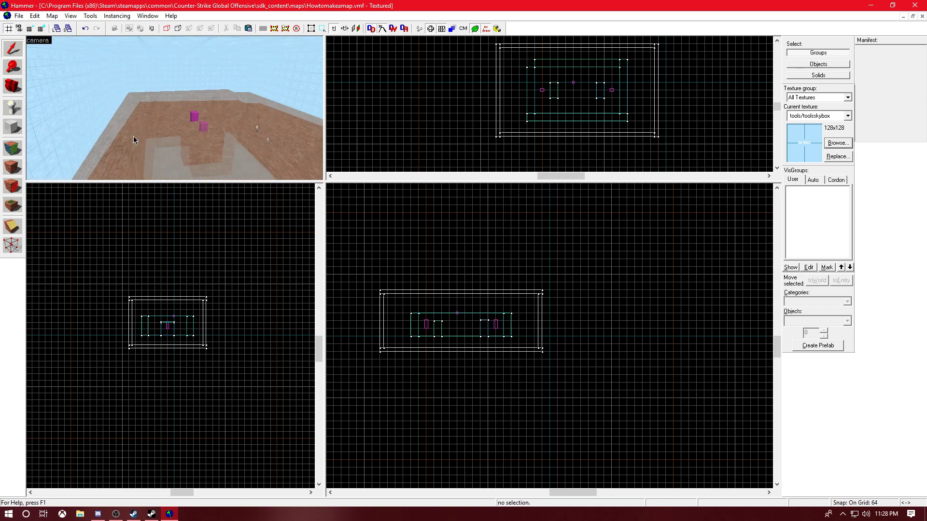
# Examine the cover blocks and both player spawns at the ends of the arena in the 3D view
pyautogui.press('a')
pyautogui.press('Right')
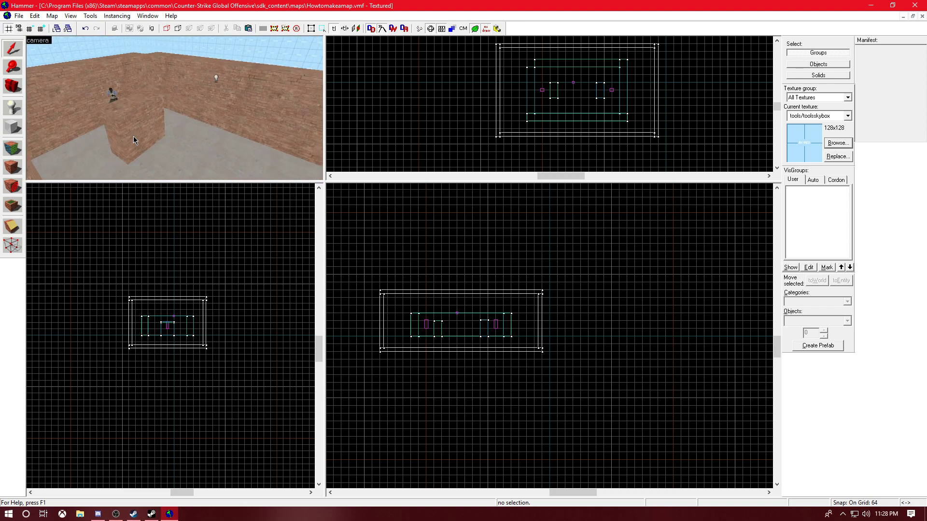
pyautogui.press('Left')
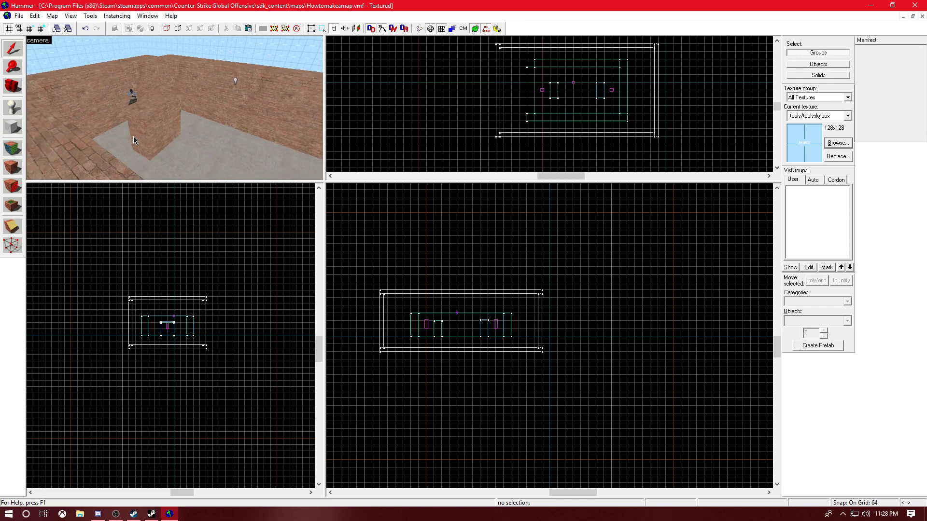
pyautogui.press('Right')
pyautogui.press('Right')
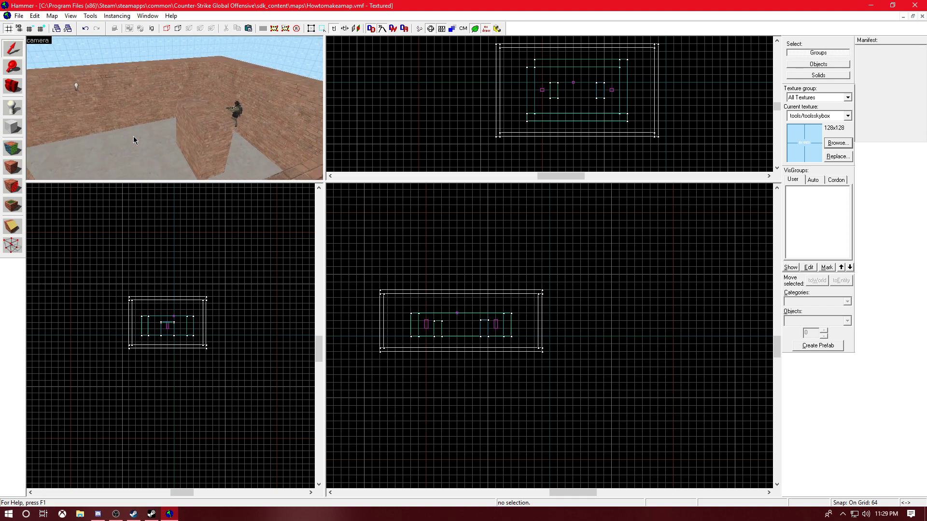
pyautogui.press('Left')
pyautogui.press('Left')
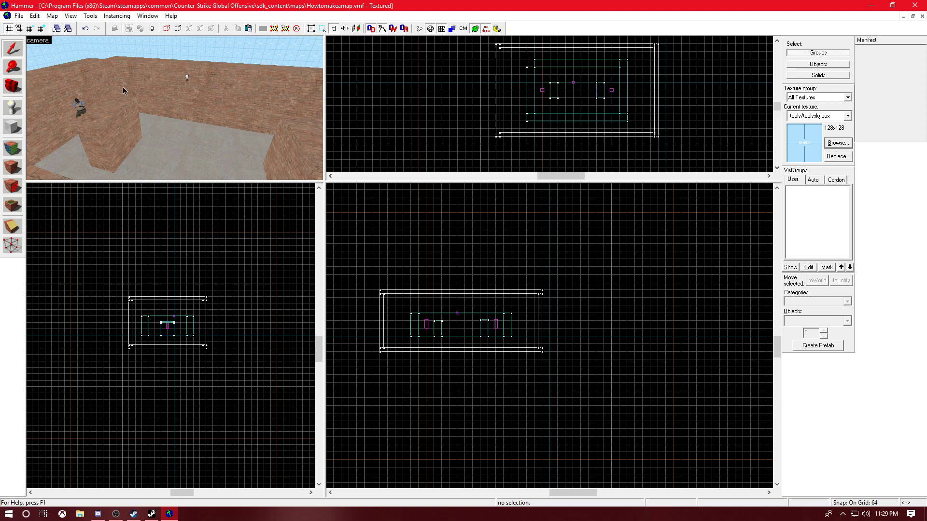
pyautogui.press('Right')
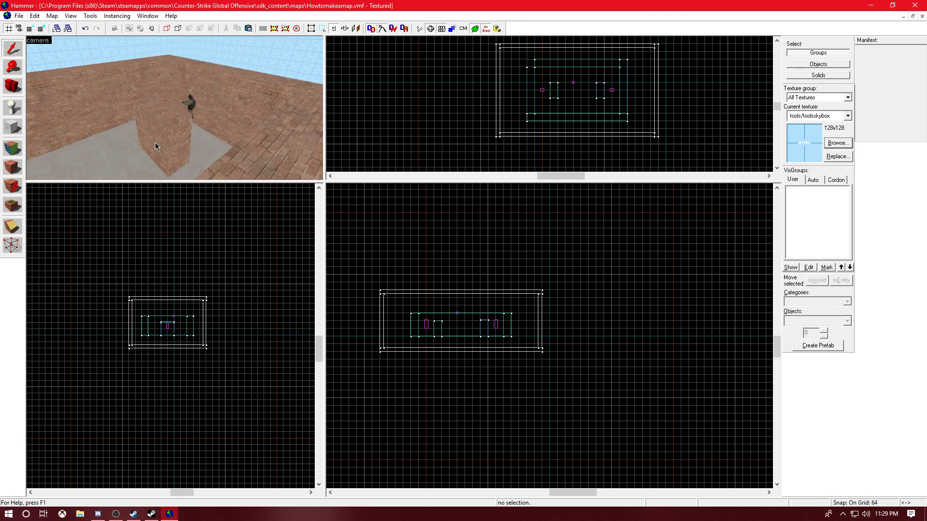
pyautogui.press('Left')
pyautogui.press('Down')
pyautogui.press('s')
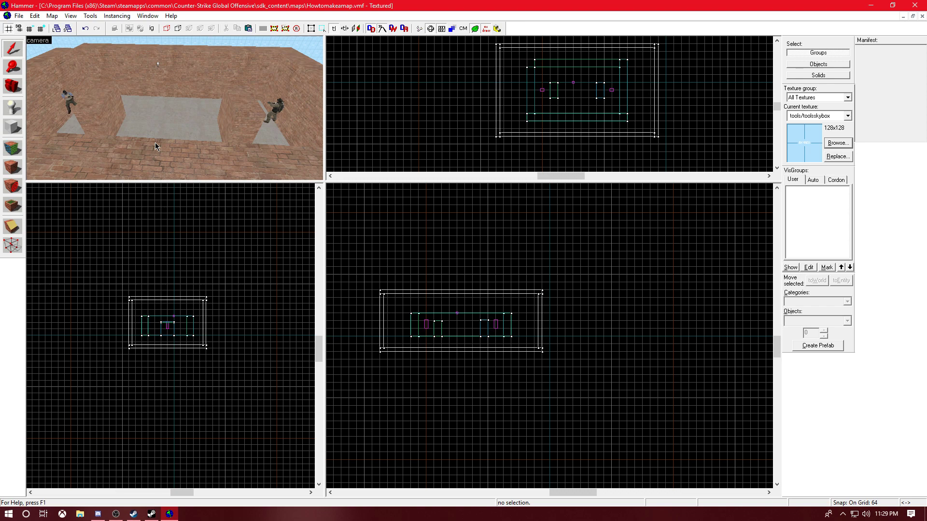
pyautogui.press('Left')
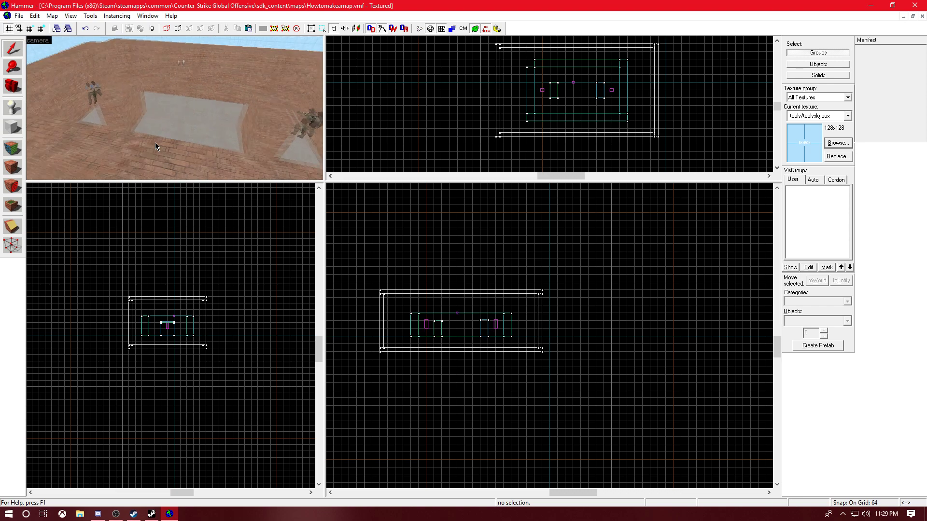
pyautogui.press('Up')
pyautogui.press('Down')
pyautogui.press('Right')
pyautogui.press('Down')
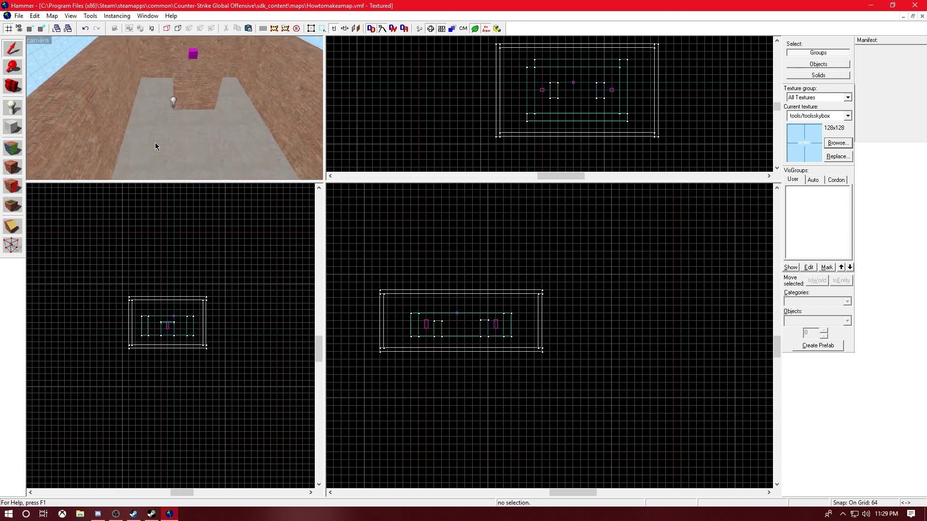
# Examine the hollow skybox around the arena from outside, above and below the brick walls
pyautogui.press('Up')
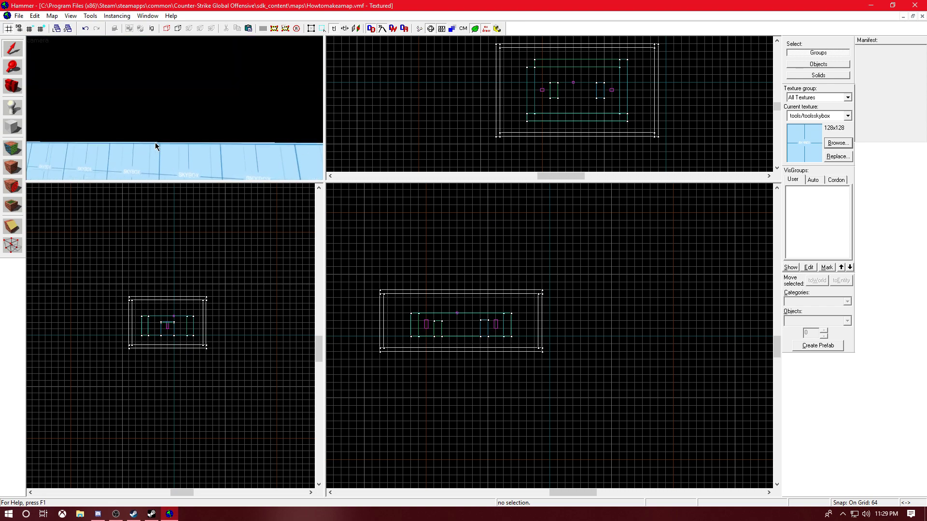
pyautogui.press('Down')
pyautogui.press('Left')
pyautogui.press('Up')
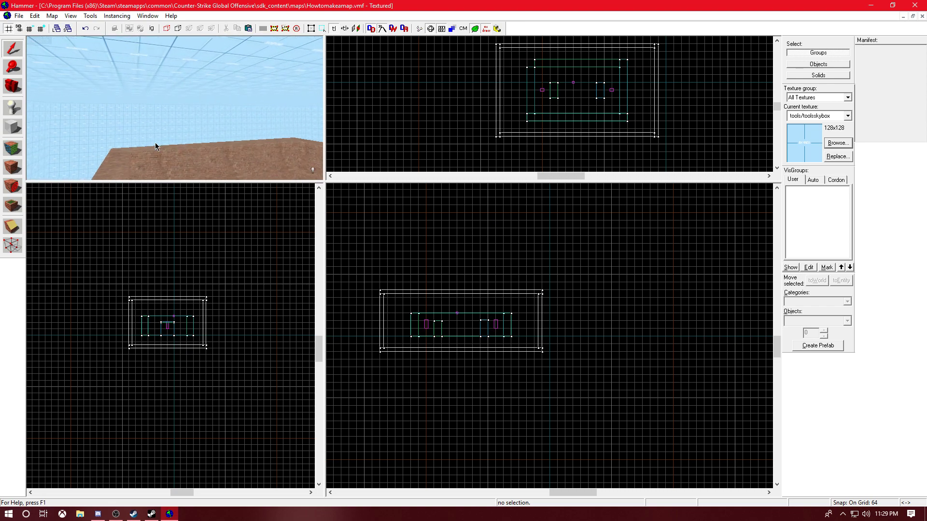
pyautogui.press('pageup')
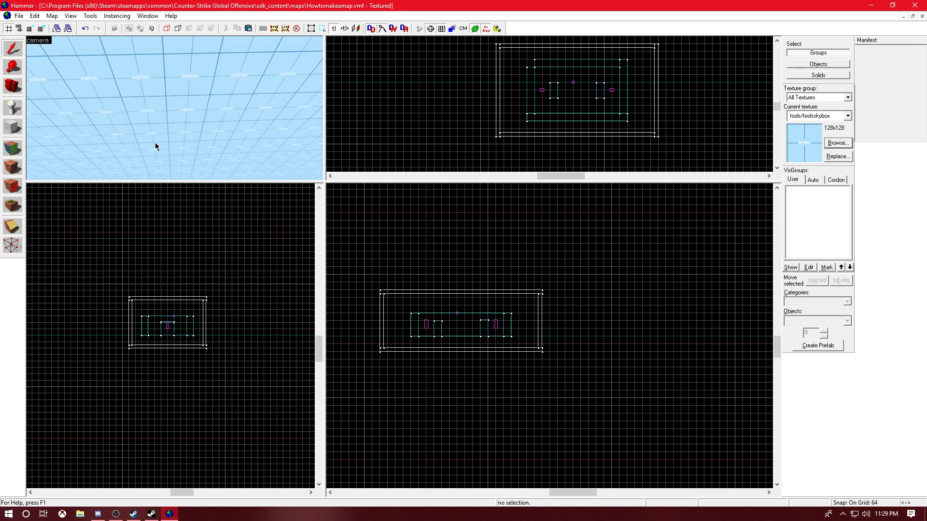
pyautogui.press('pagedown')
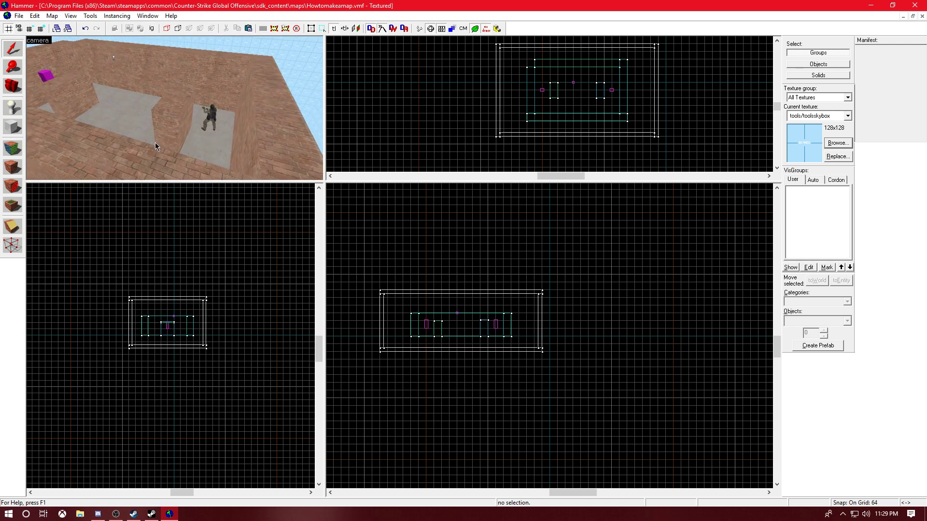
pyautogui.press('Left')
pyautogui.press('Down')
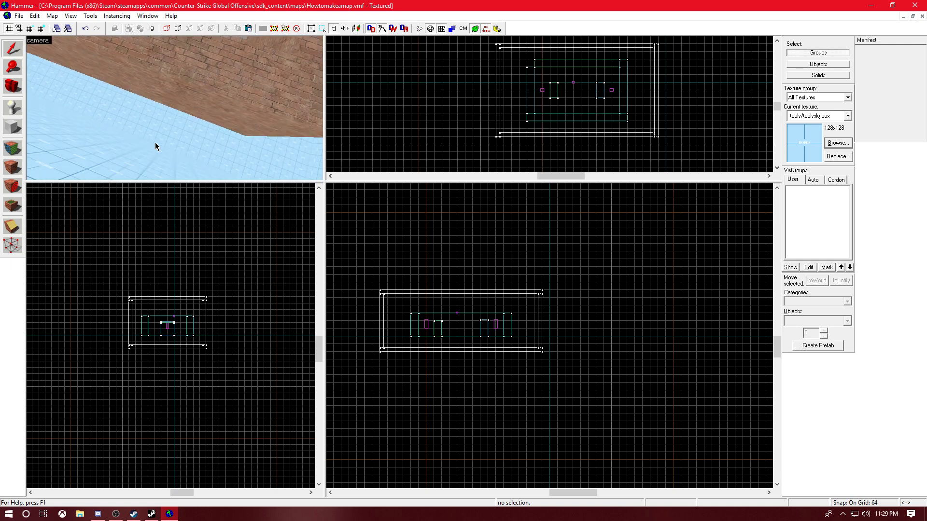
pyautogui.press('Up')
pyautogui.press('s')
pyautogui.press('Down')
pyautogui.press('Up')
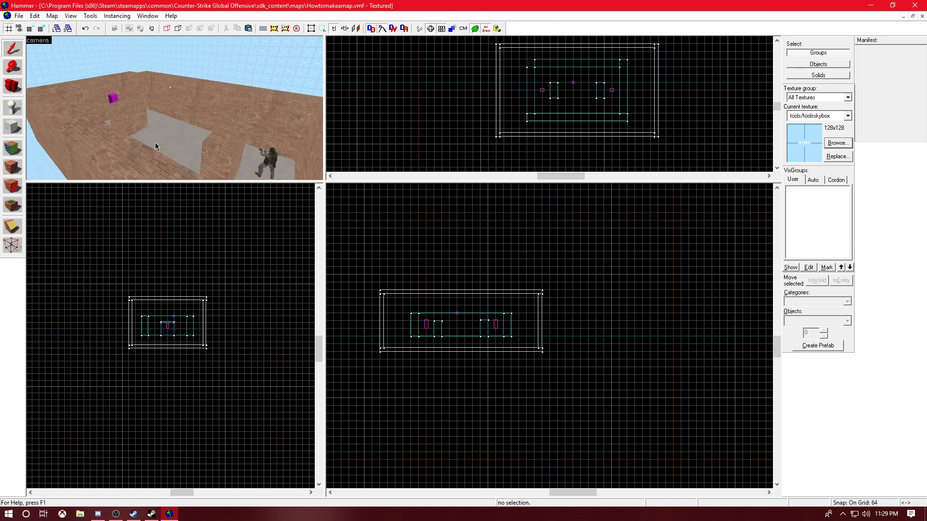
pyautogui.press('pagedown')
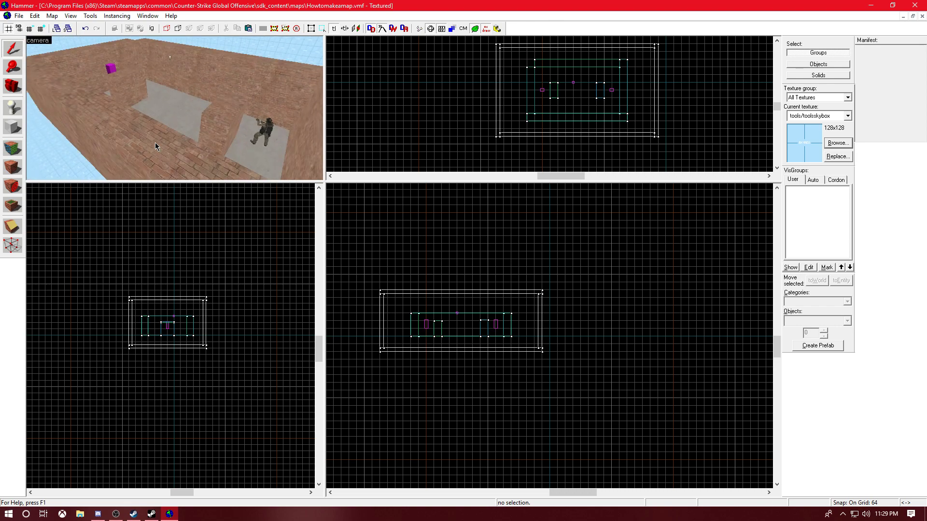